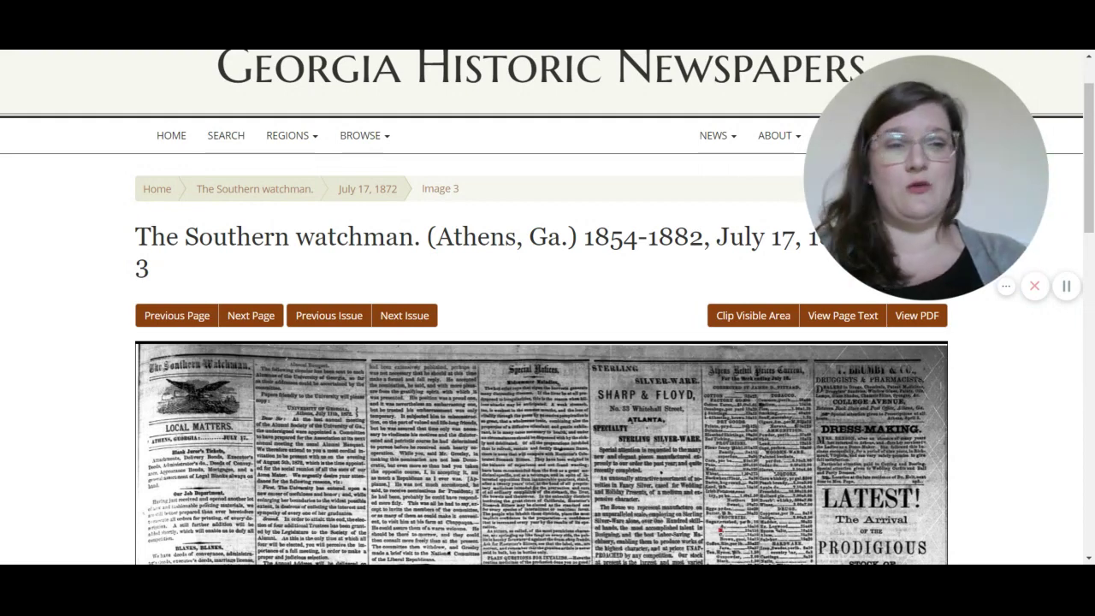
# Examine the highlighted surname matches on the Southern Watchman page of July 17, 1872, especially in the Council Proceedings column
pyautogui.scroll(-3, 548, 342)
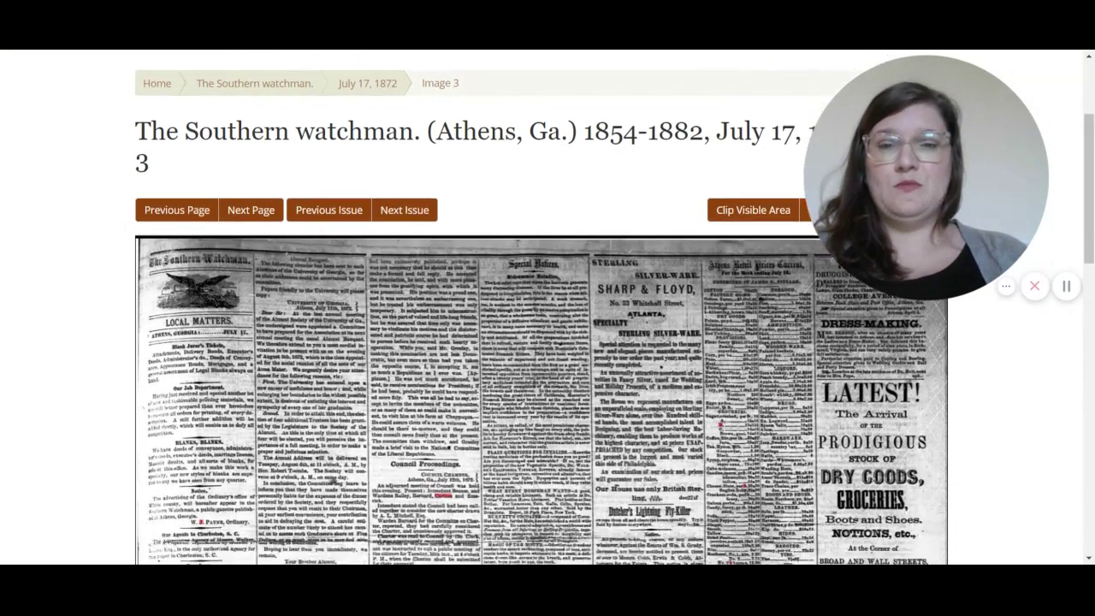
pyautogui.scroll(-6, 548, 308)
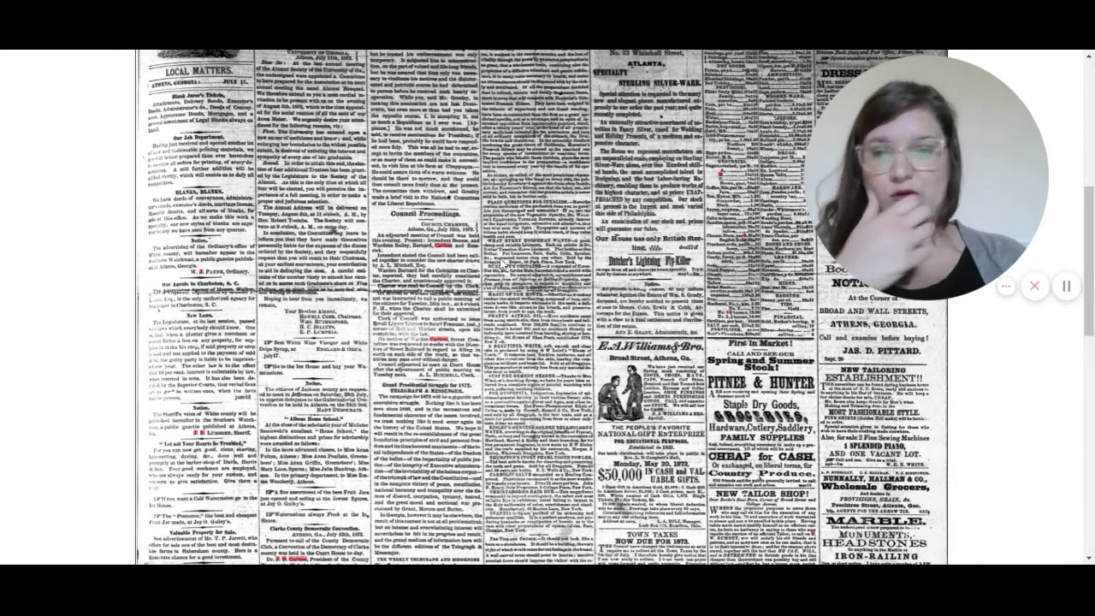
pyautogui.scroll(5, 453, 248)
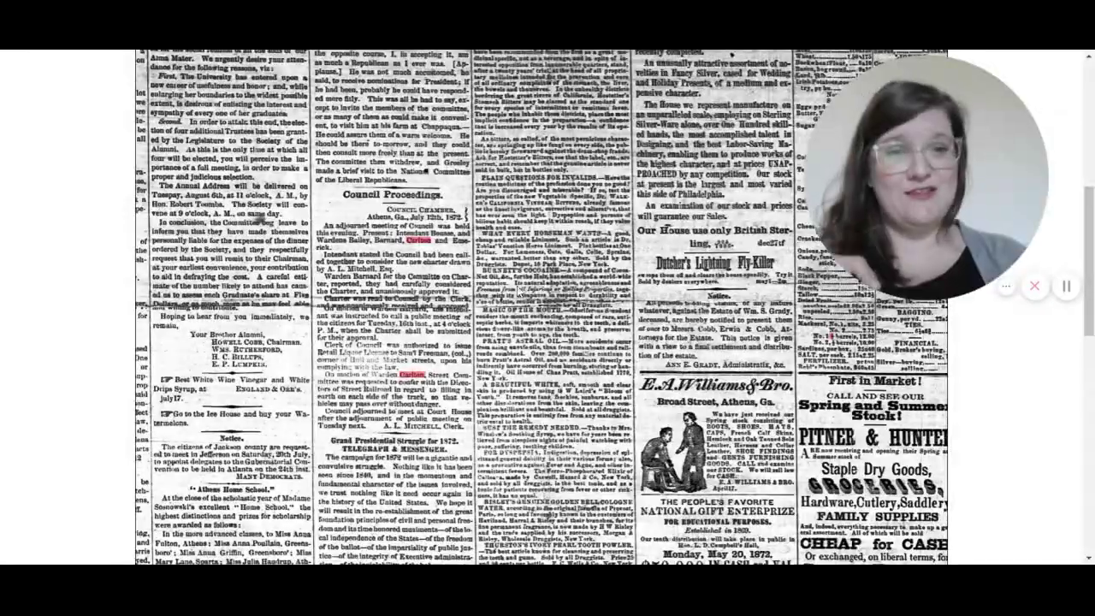
pyautogui.scroll(6, 534, 288)
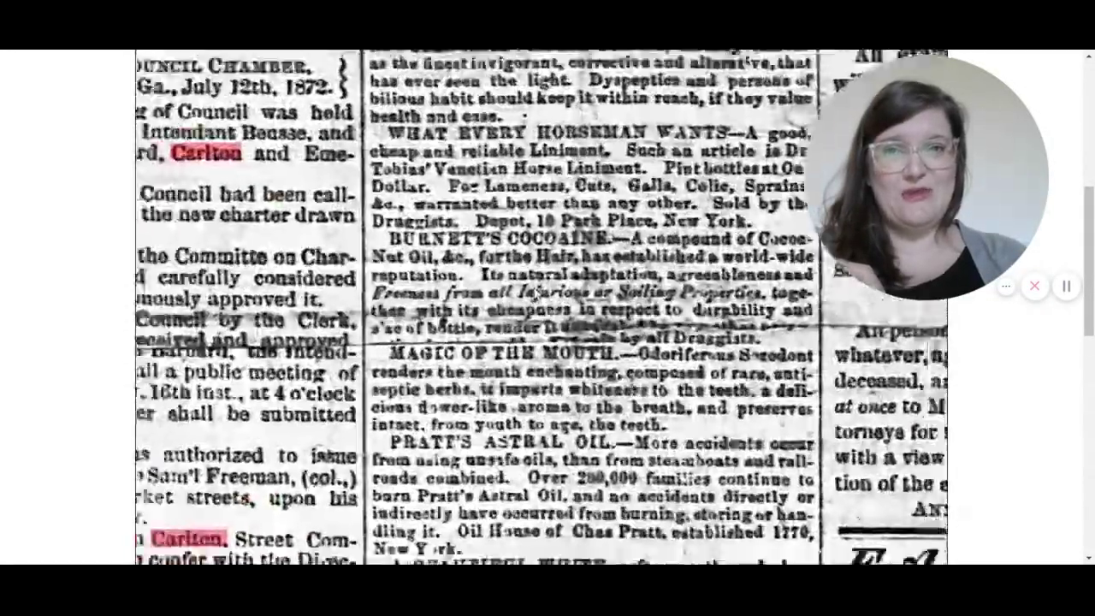
pyautogui.scroll(-8, 534, 287)
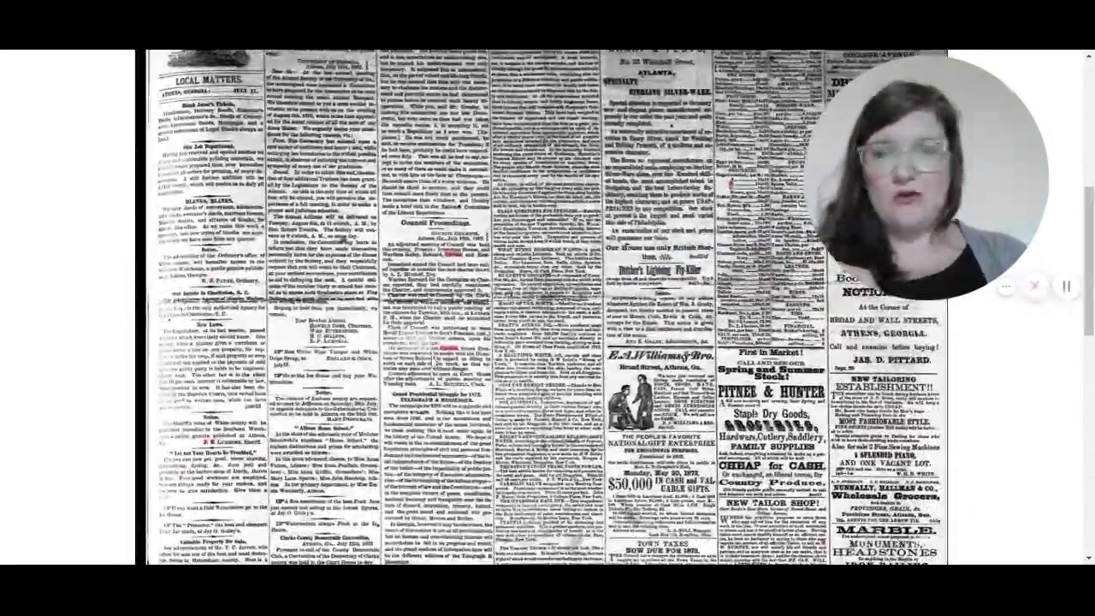
pyautogui.scroll(3, 214, 287)
pyautogui.moveTo(214, 286); pyautogui.dragTo(278, 186)
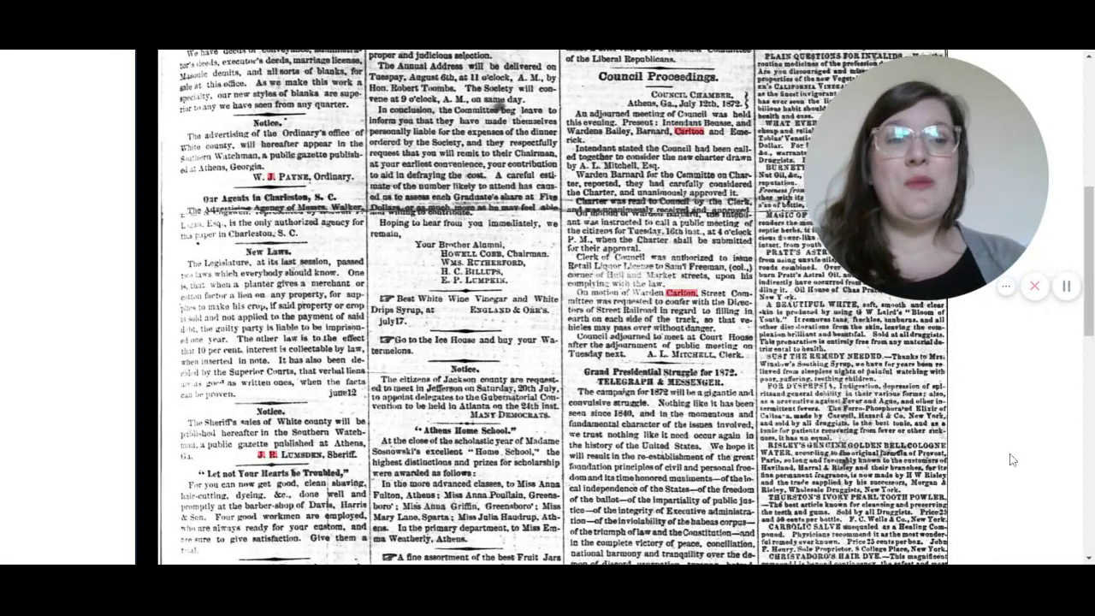
pyautogui.scroll(5, 1014, 459)
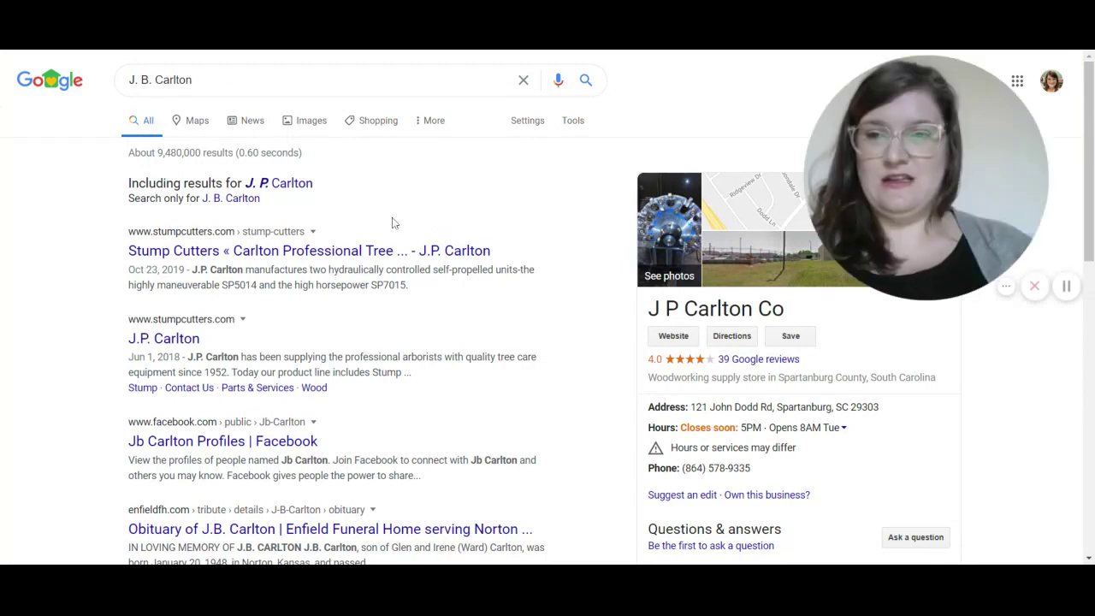
# Switch to Google and refine the web search by adding the suggested place "athens ga" to the person's initials and surname
pyautogui.click(214, 79)
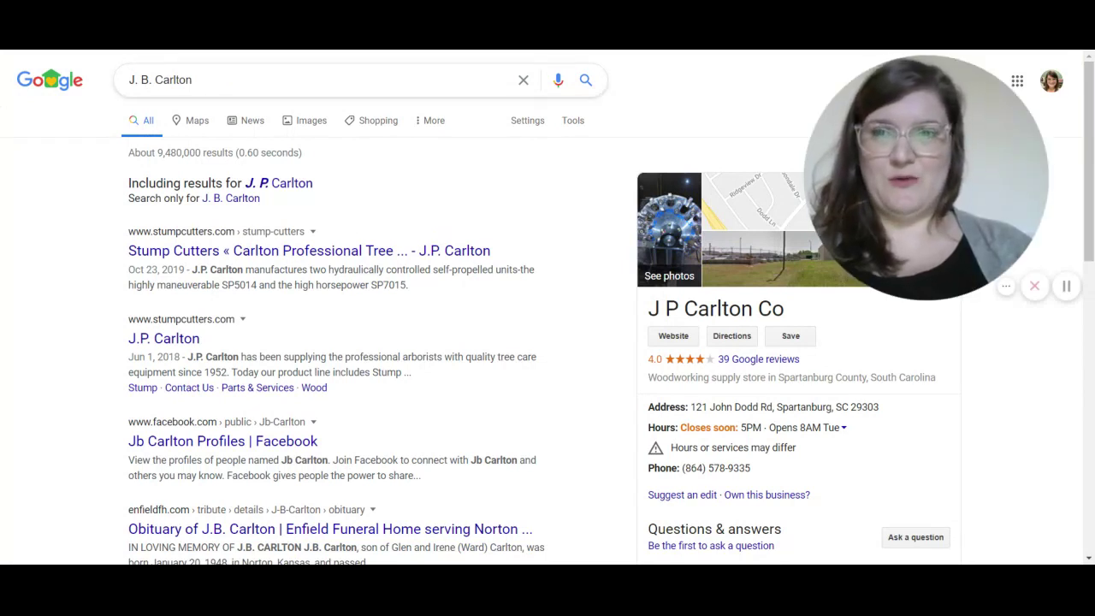
pyautogui.write('Athens')
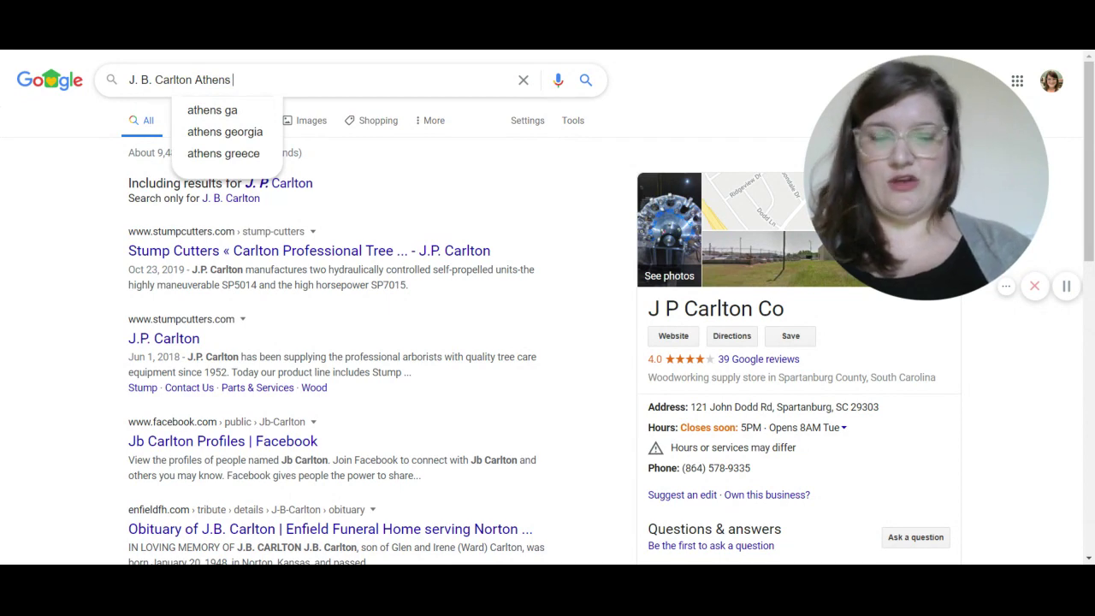
pyautogui.press('Down')
pyautogui.press('Return')
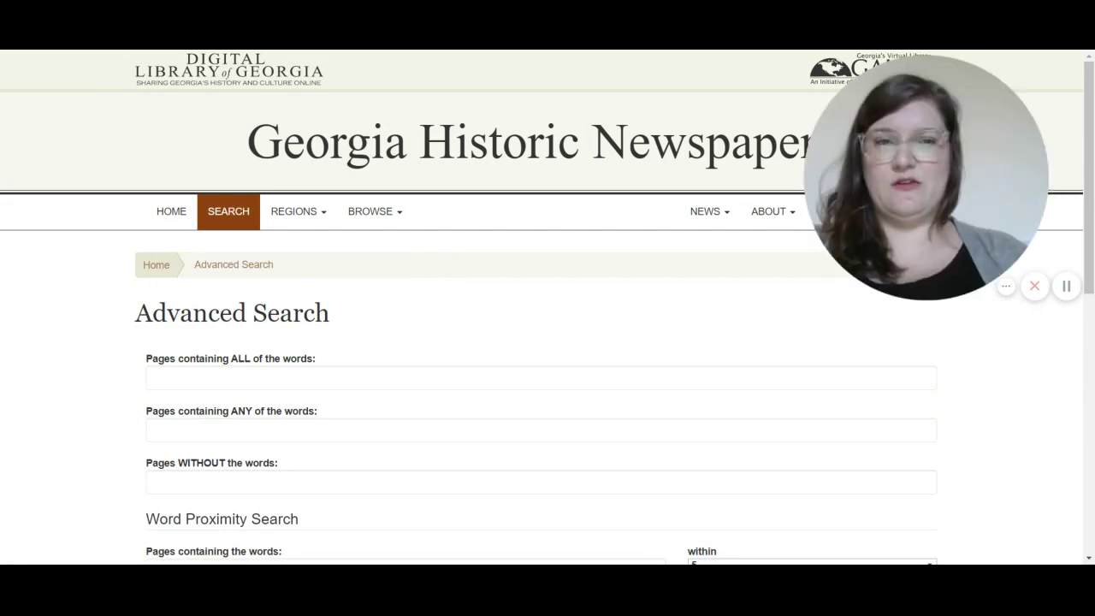
# In the Georgia Historic Newspapers advanced search, enter the person's first, middle and last name as the word proximity terms
pyautogui.scroll(-5, 715, 452)
pyautogui.scroll(-1, 548, 343)
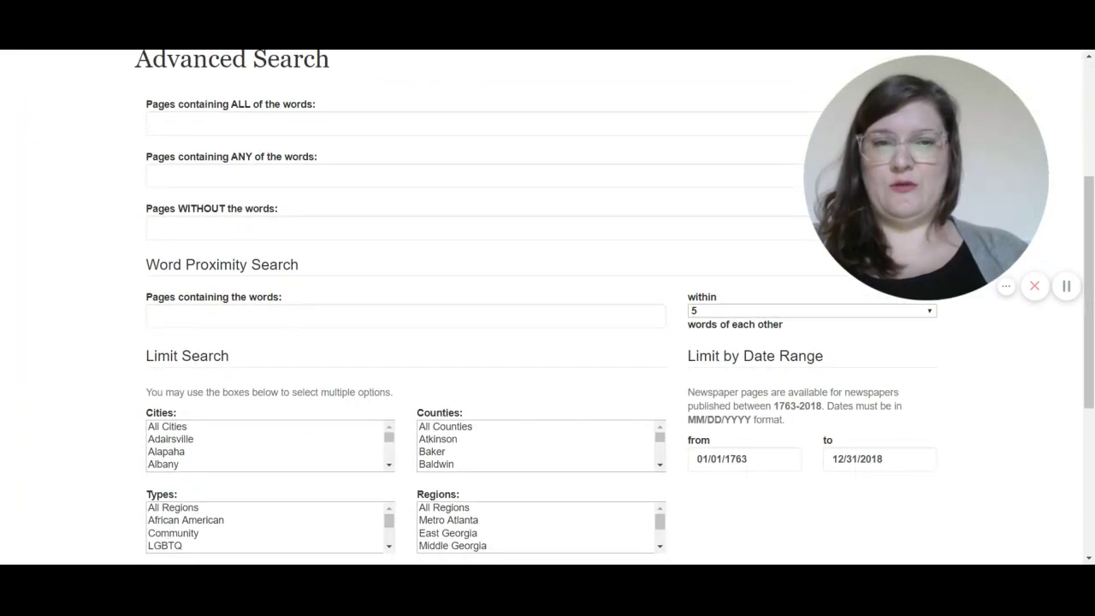
pyautogui.click(155, 316)
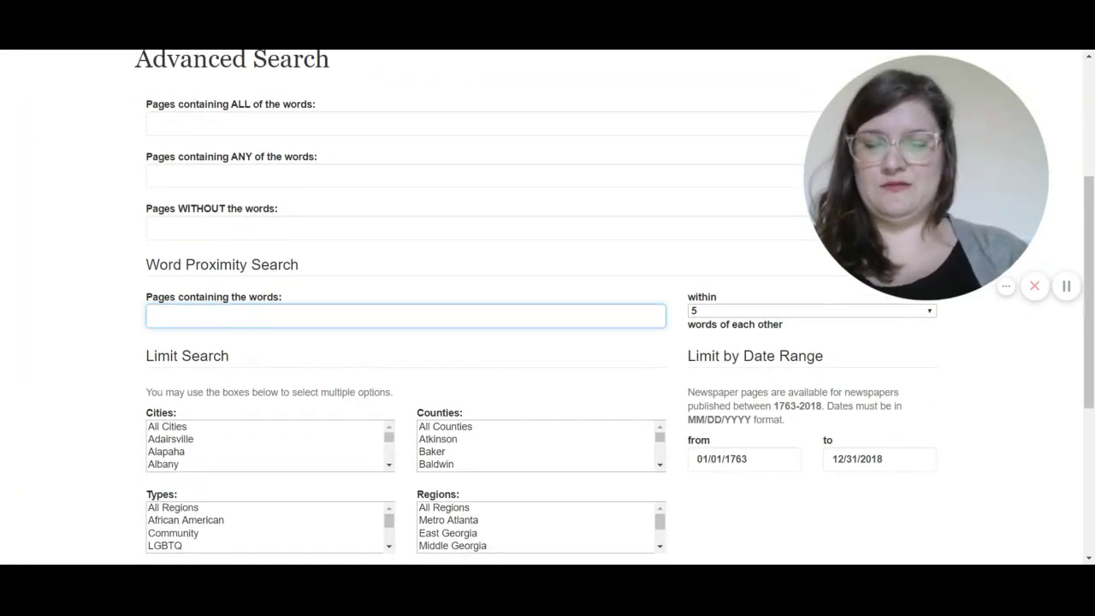
pyautogui.write('Jp')
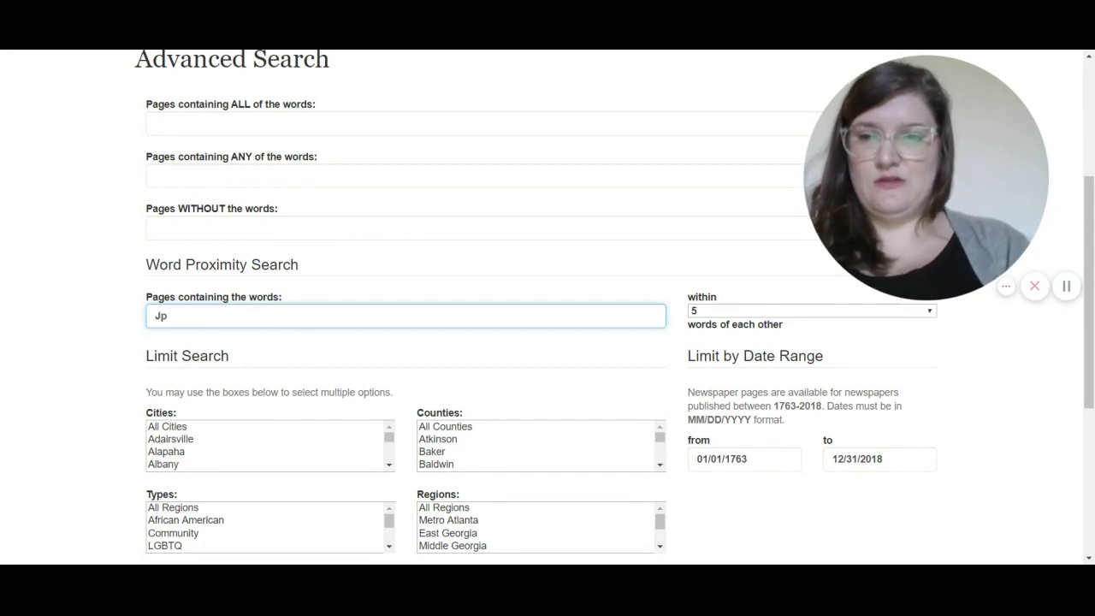
pyautogui.press('BackSpace')
pyautogui.write('os')
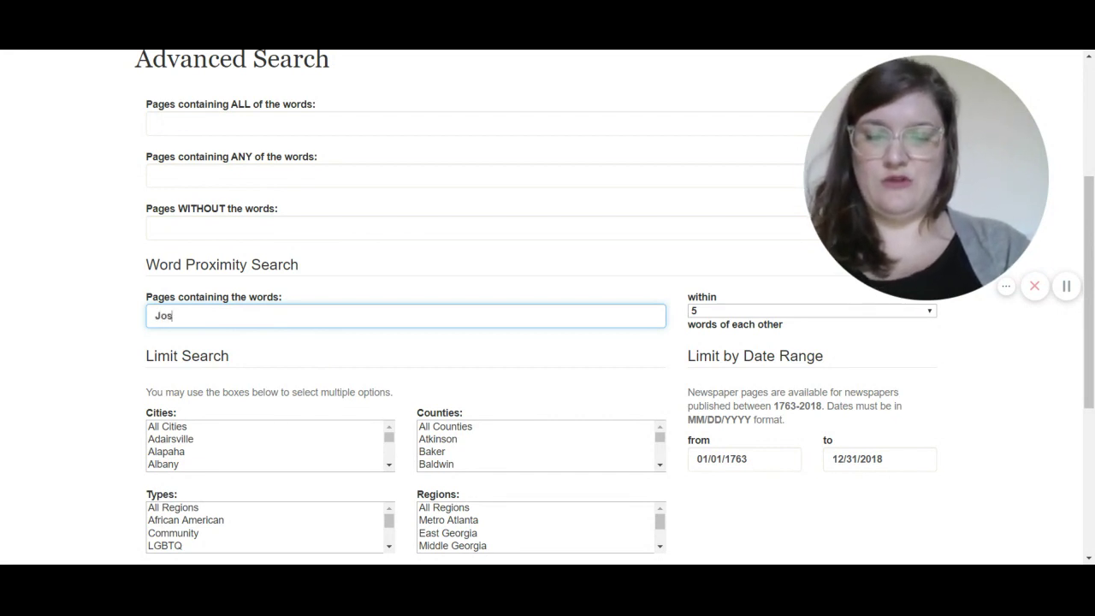
pyautogui.write('eph BAr')
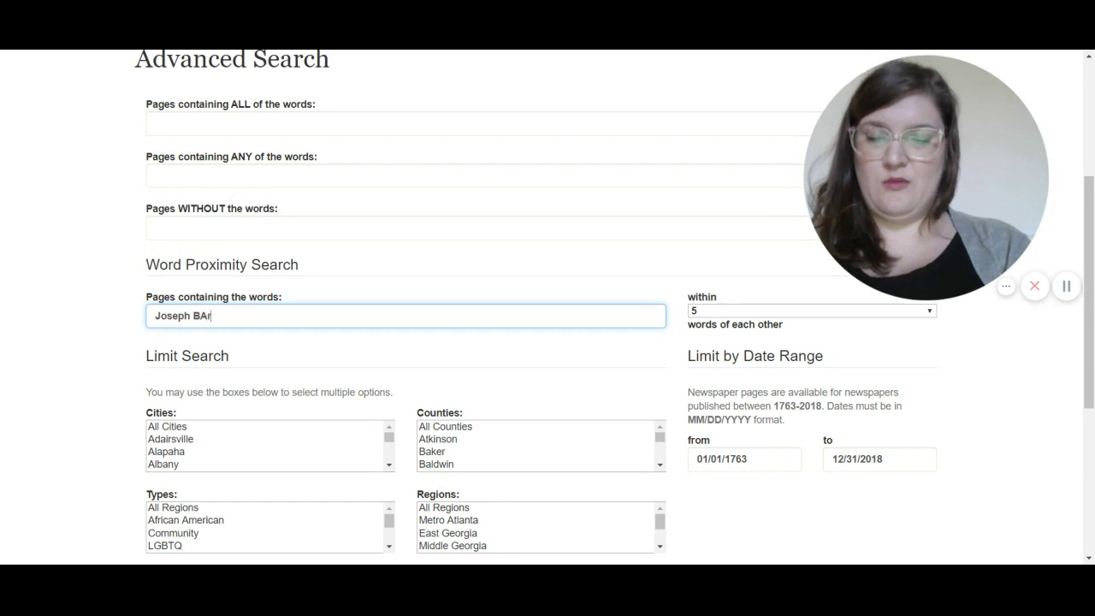
pyautogui.write('nett Carlton')
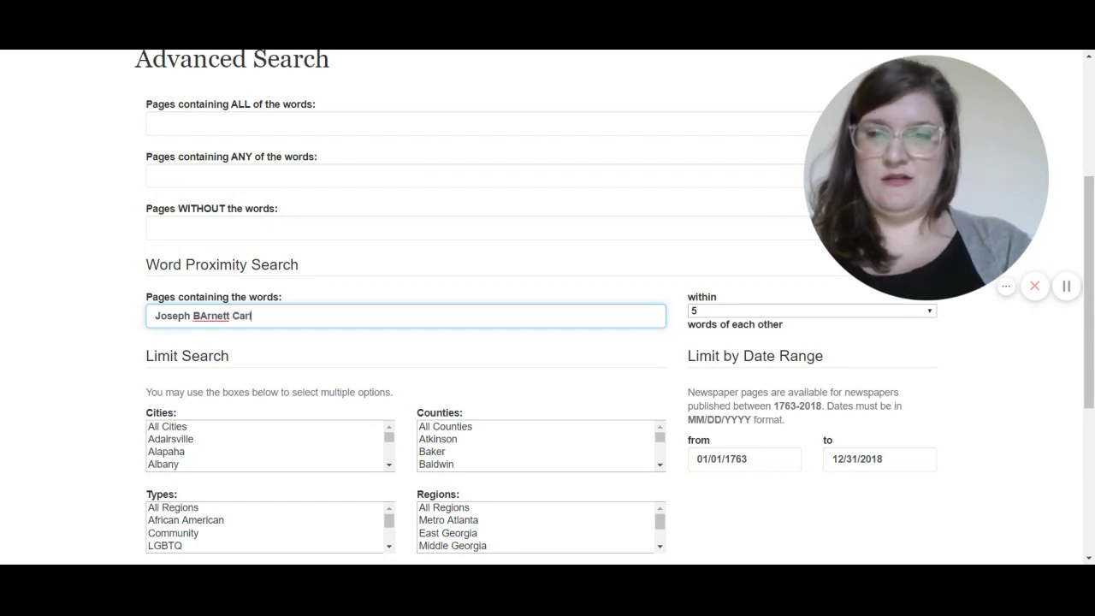
# Set the proximity limit to within 1 word of each other and run the search
pyautogui.click(717, 313)
pyautogui.press('1')
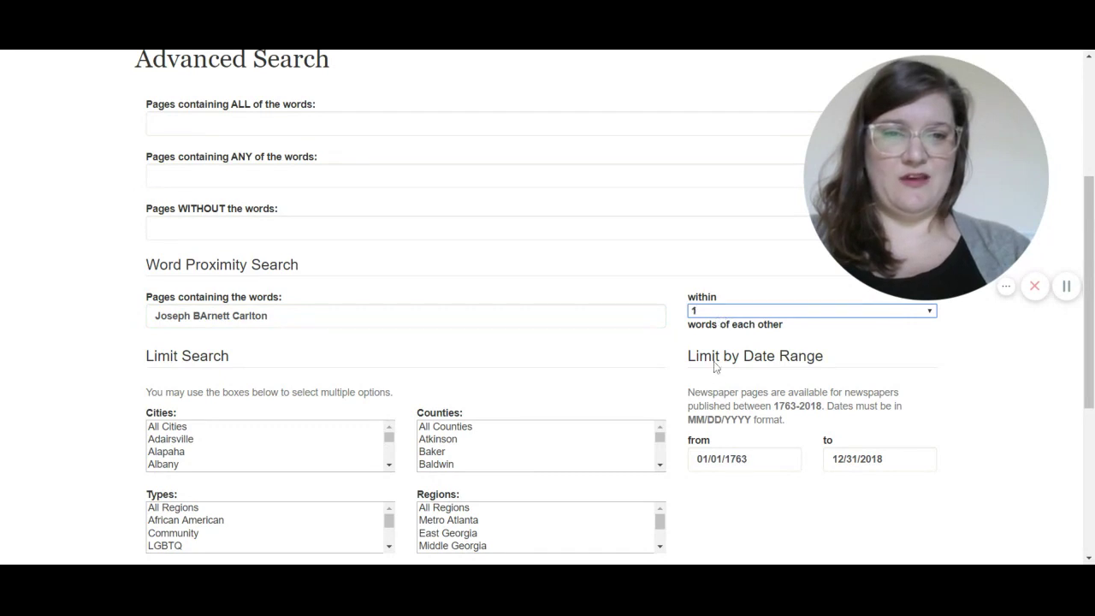
pyautogui.click(972, 441)
pyautogui.scroll(-1, 972, 441)
pyautogui.scroll(-2, 972, 442)
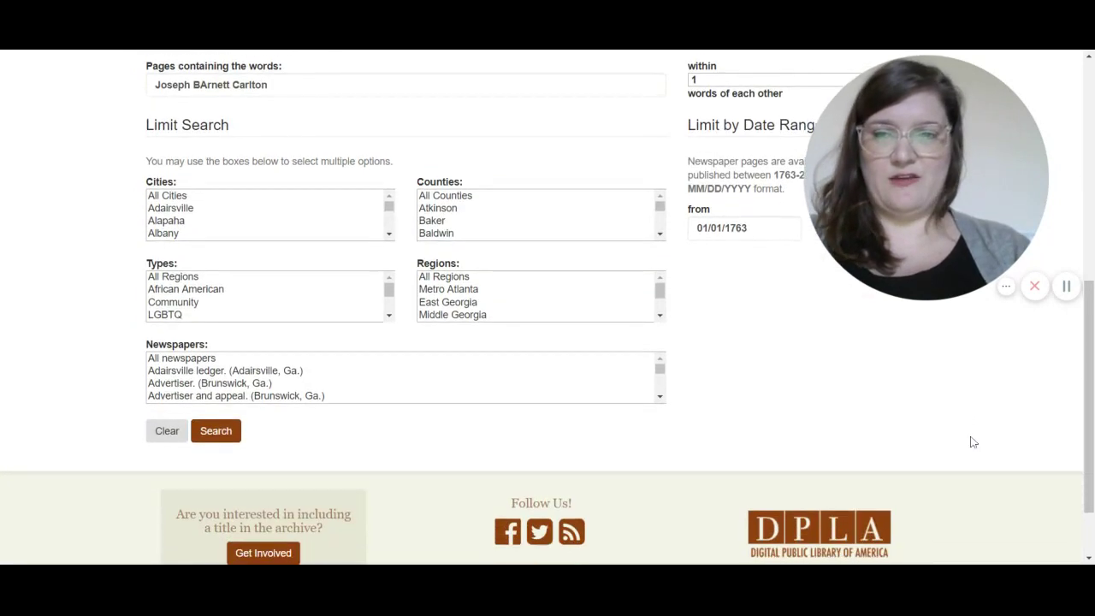
pyautogui.click(210, 443)
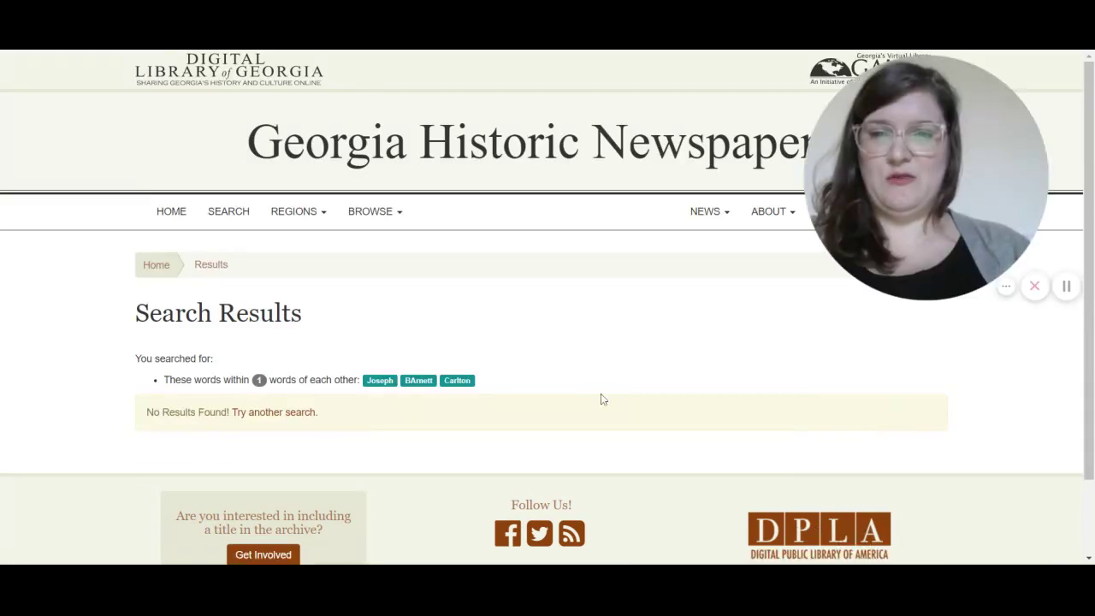
pyautogui.scroll(-1, 603, 398)
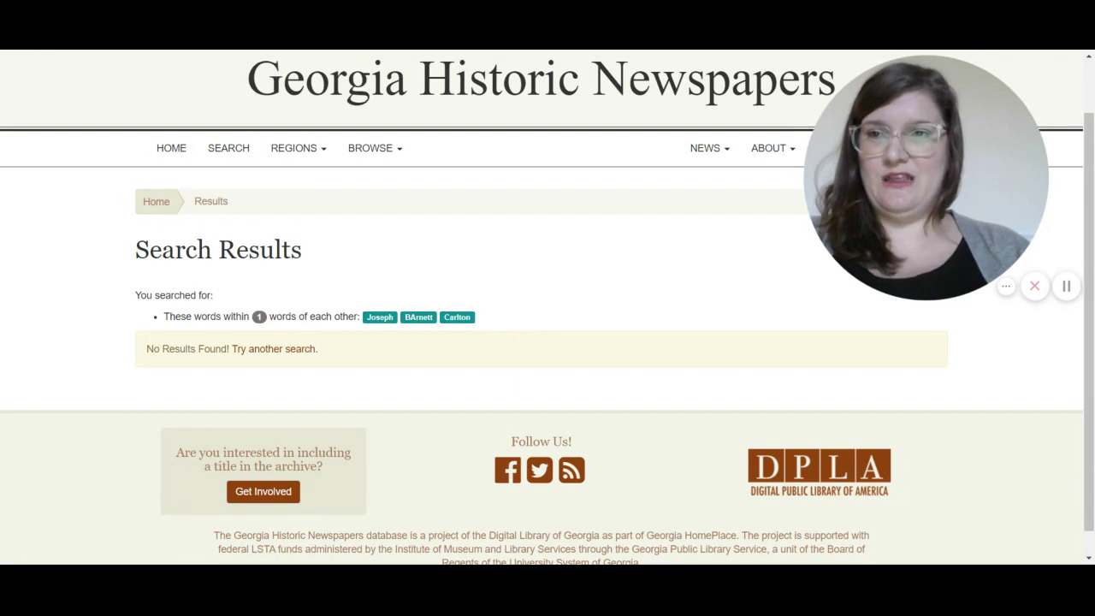
# Return to the search form, remove the middle name from the proximity terms, and rerun the search with first name and surname only
pyautogui.hotkey('alt', 'Left')
pyautogui.scroll(1, 306, 231)
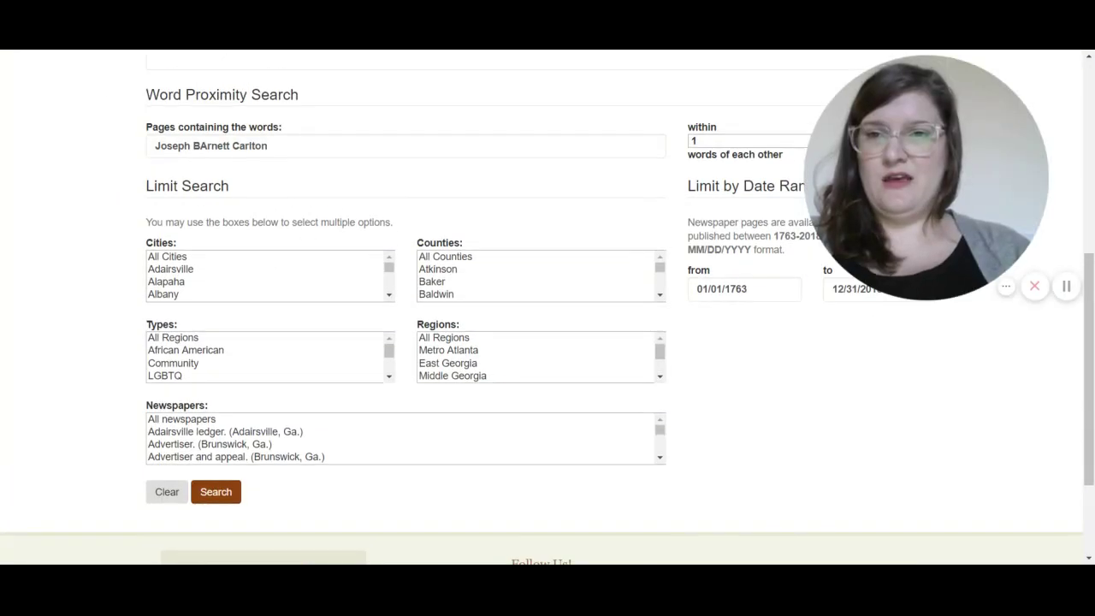
pyautogui.click(233, 146)
pyautogui.press('BackSpace')
pyautogui.press('BackSpace')
pyautogui.press('BackSpace')
pyautogui.press('BackSpace')
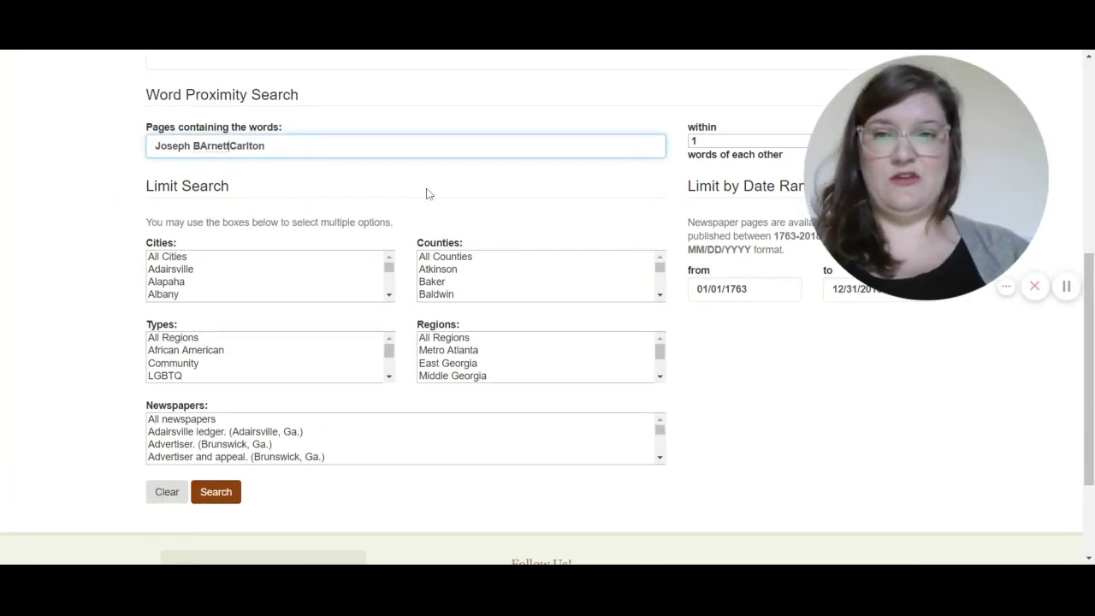
pyautogui.press('BackSpace')
pyautogui.press('BackSpace')
pyautogui.press('BackSpace')
pyautogui.press('BackSpace')
pyautogui.press('BackSpace')
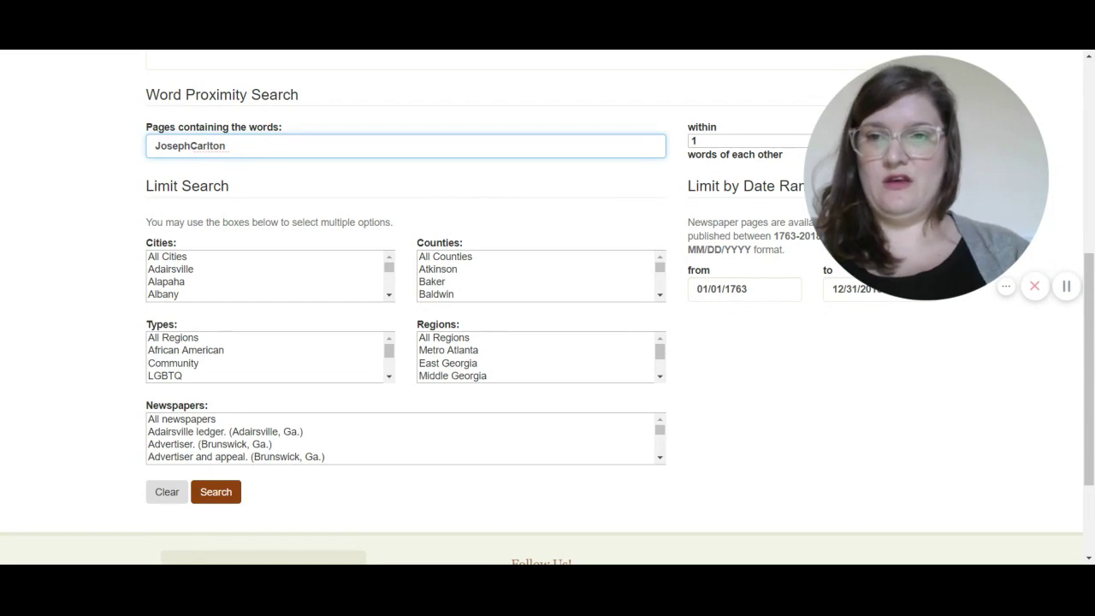
pyautogui.press('Return')
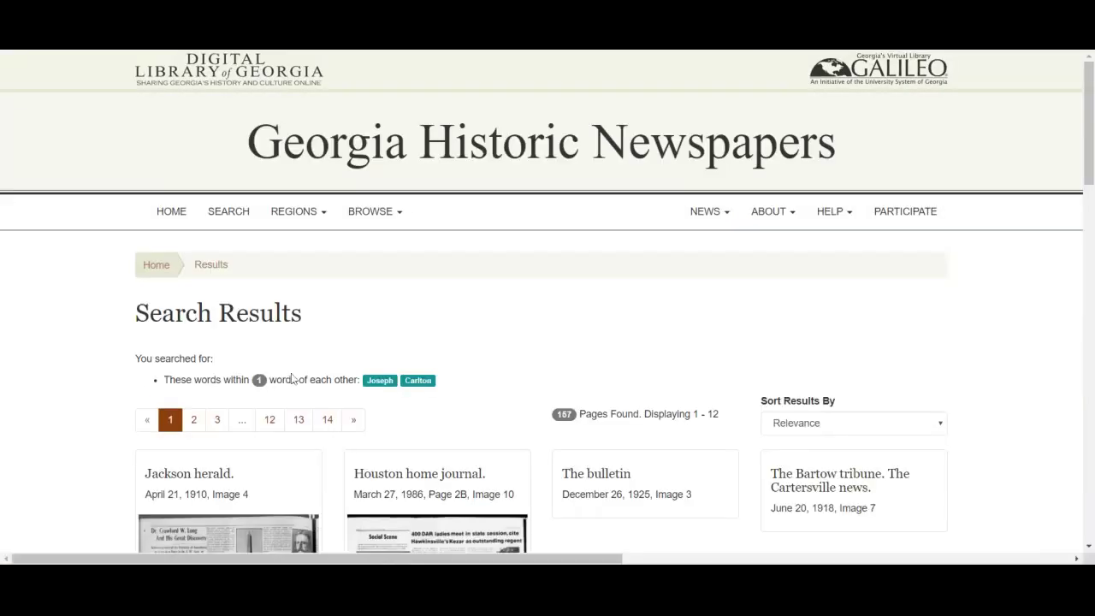
# Look through the search results and open the Jackson Herald page of April 21, 1910, Image 4
pyautogui.scroll(-3, 537, 319)
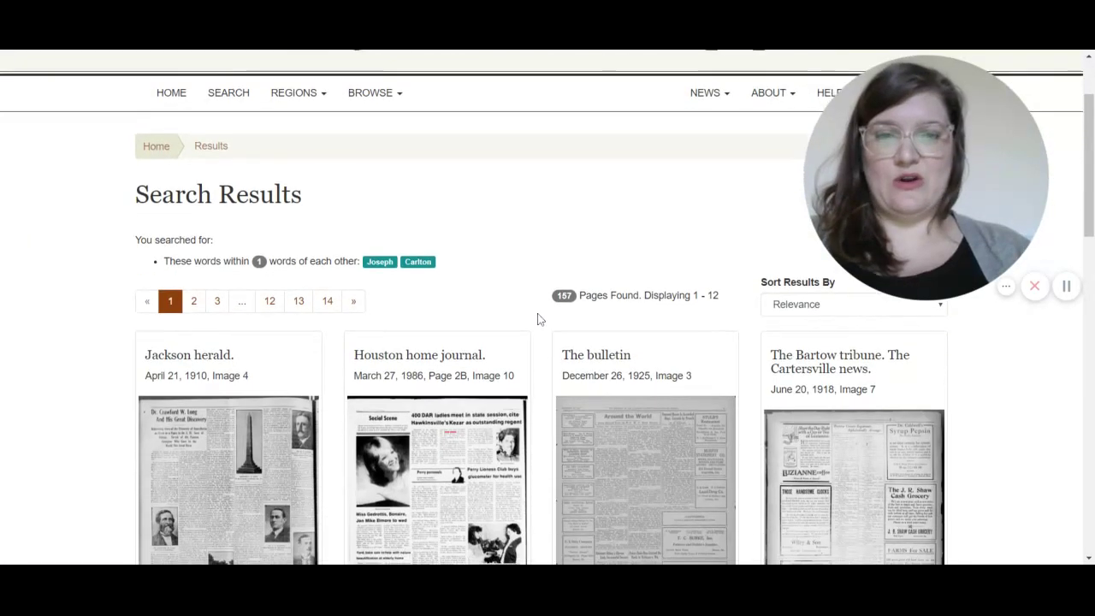
pyautogui.scroll(-3, 537, 319)
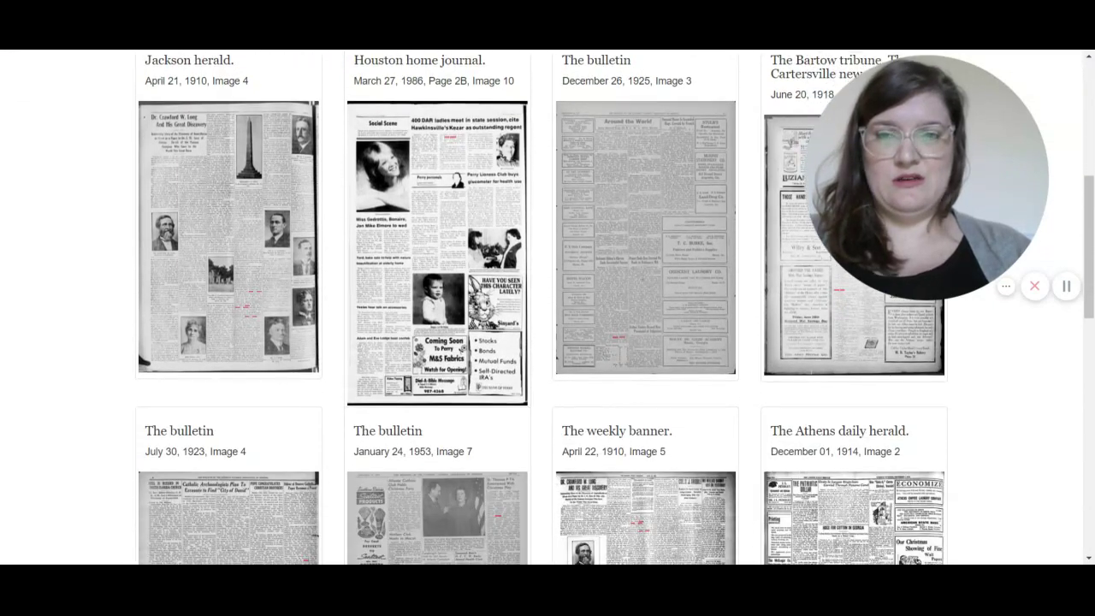
pyautogui.scroll(1, 538, 319)
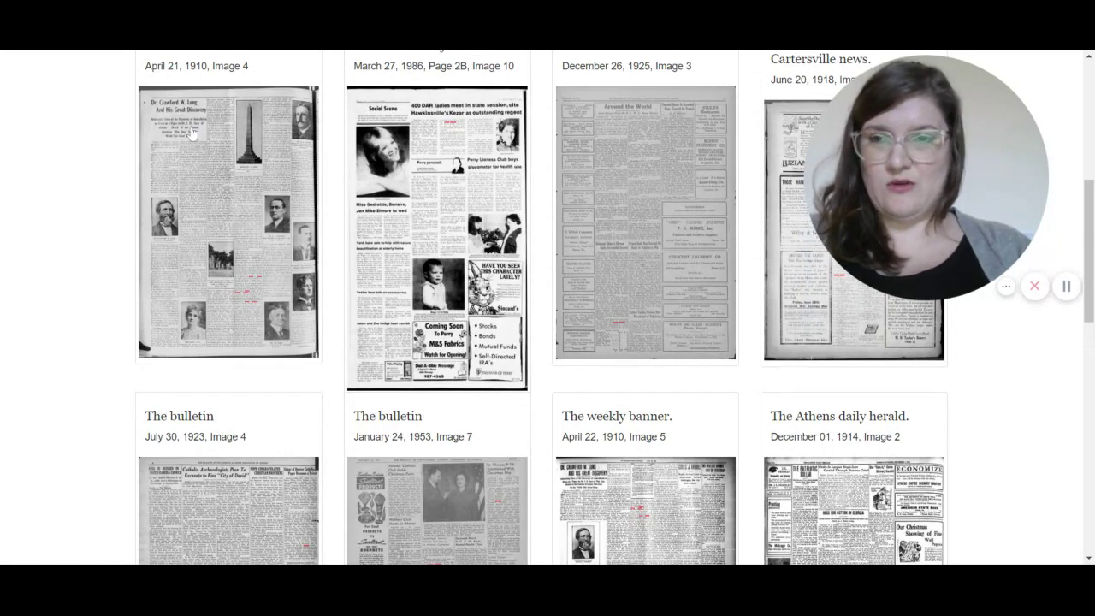
pyautogui.scroll(1, 245, 218)
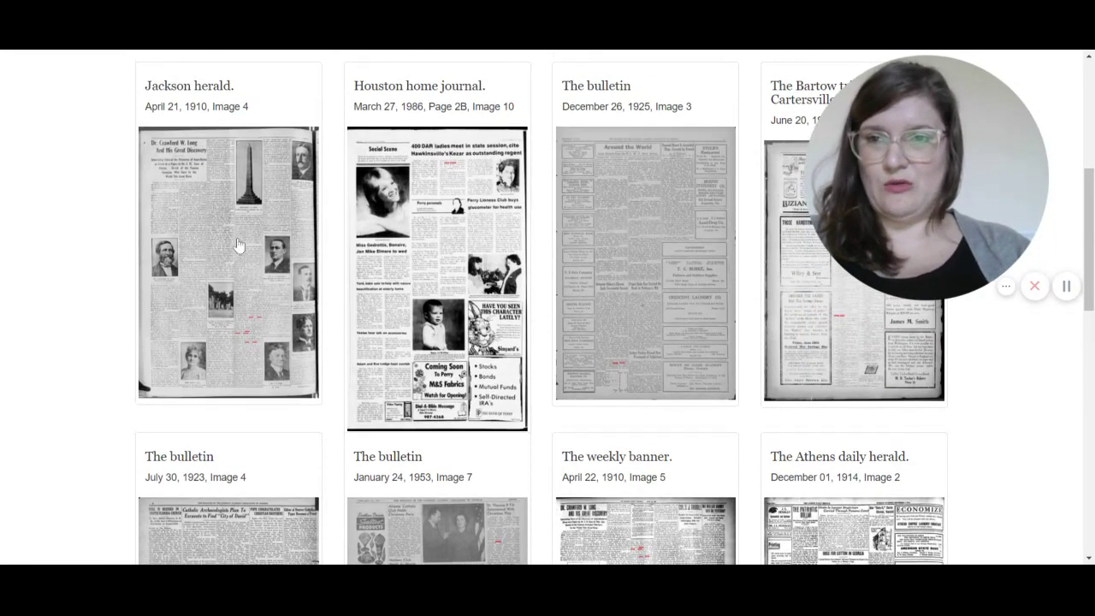
pyautogui.click(246, 218)
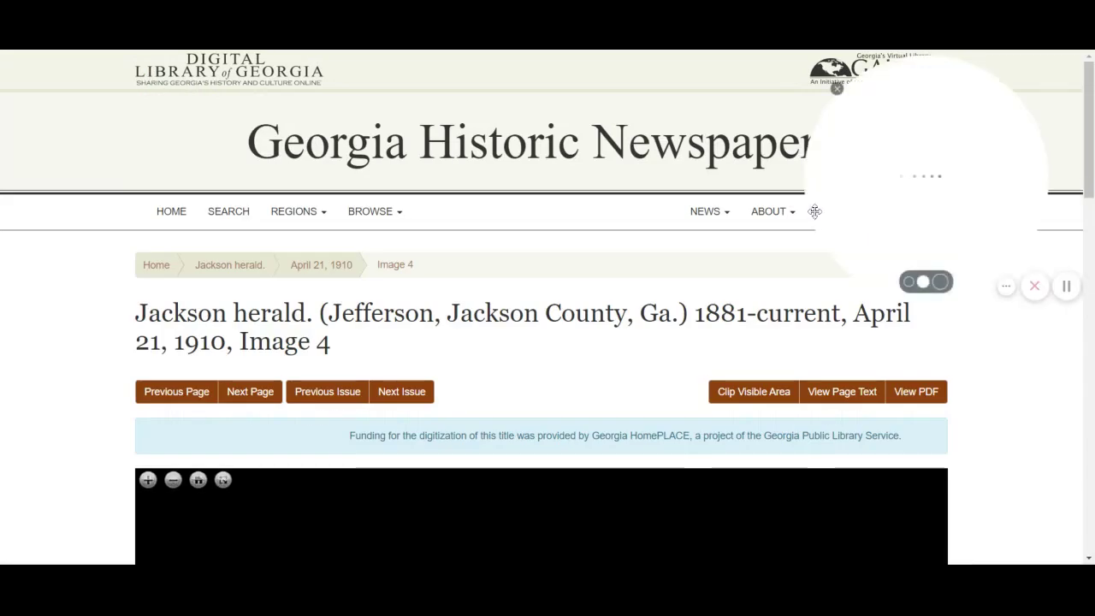
# Read the highlighted name matches in the article on the discovery of anaesthesia, enlarging the column that mentions the Athens physician
pyautogui.scroll(-6, 1009, 457)
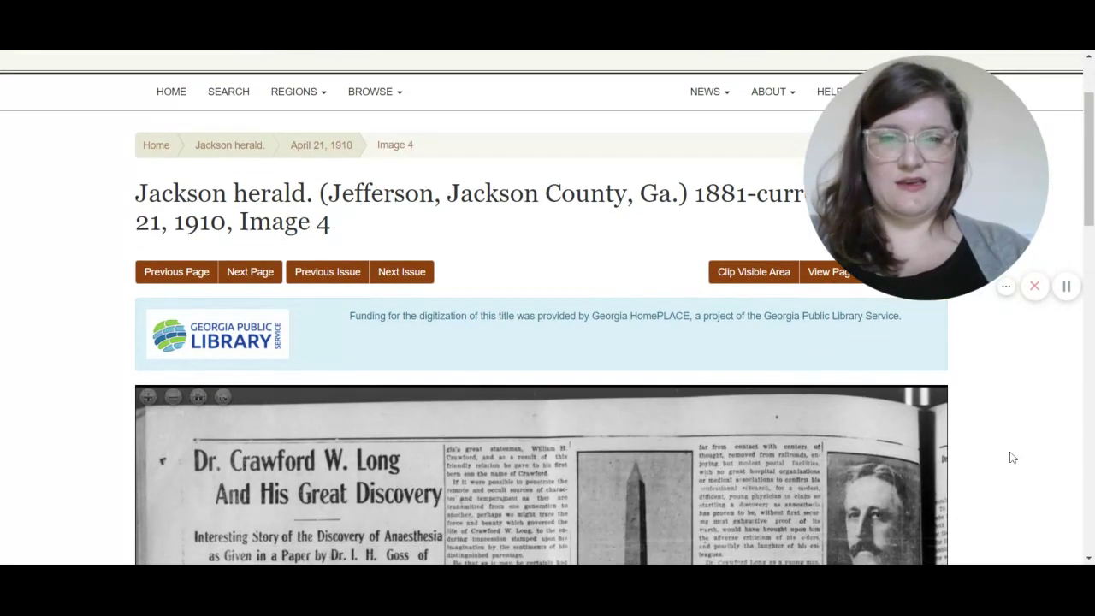
pyautogui.scroll(-5, 1009, 457)
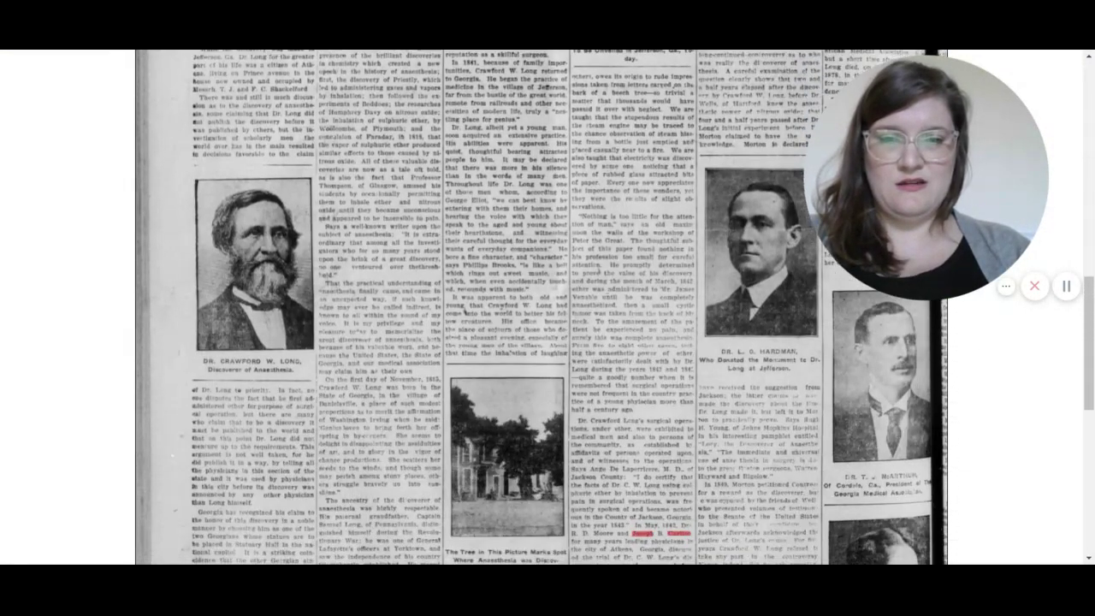
pyautogui.scroll(-1, 801, 476)
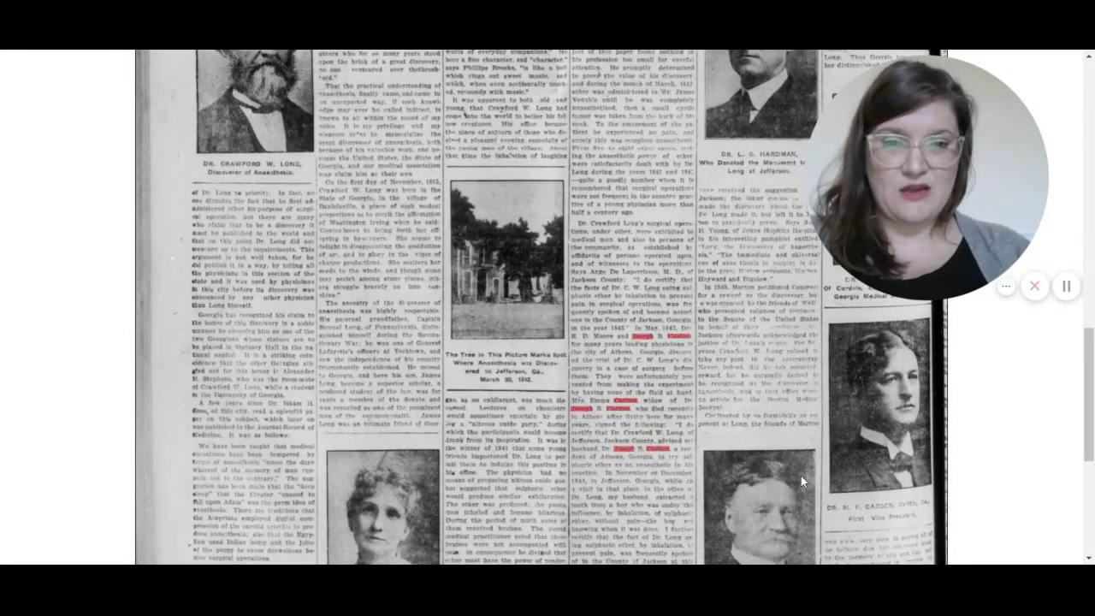
pyautogui.scroll(4, 801, 477)
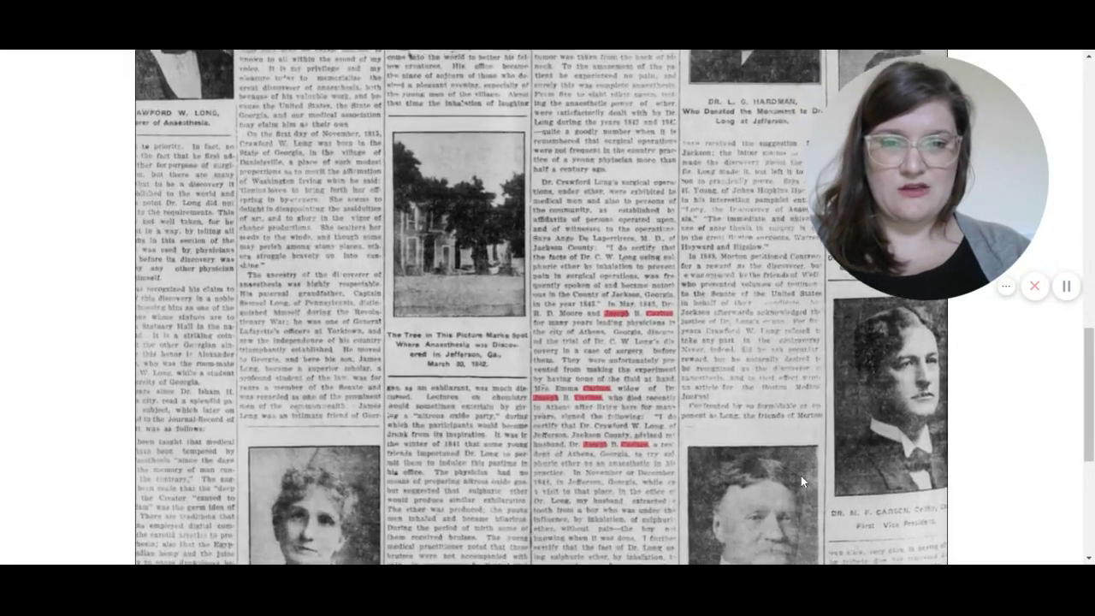
pyautogui.scroll(-3, 796, 473)
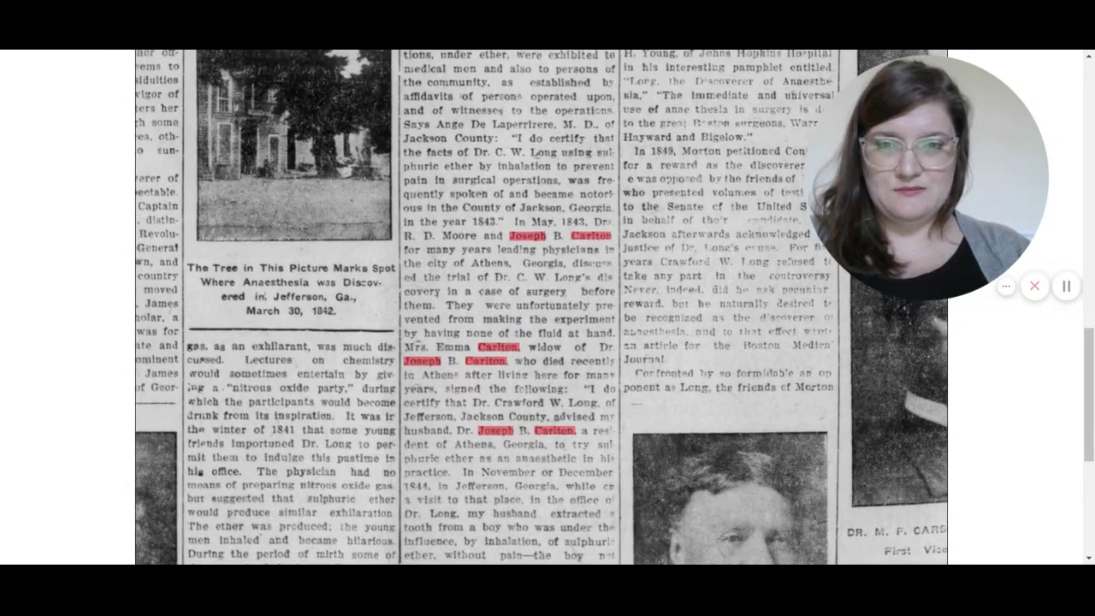
pyautogui.scroll(1, 772, 442)
pyautogui.scroll(-1, 771, 441)
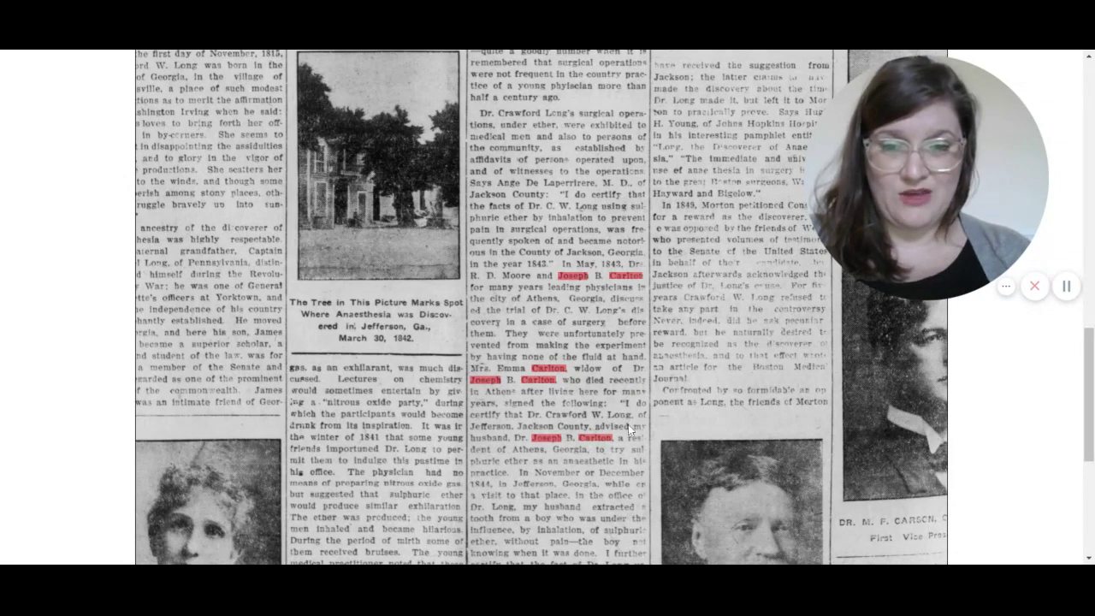
# Read the widow's certified statement about sulphuric ether in the enlarged article column, and return to the search results
pyautogui.moveTo(628, 430); pyautogui.dragTo(622, 358)
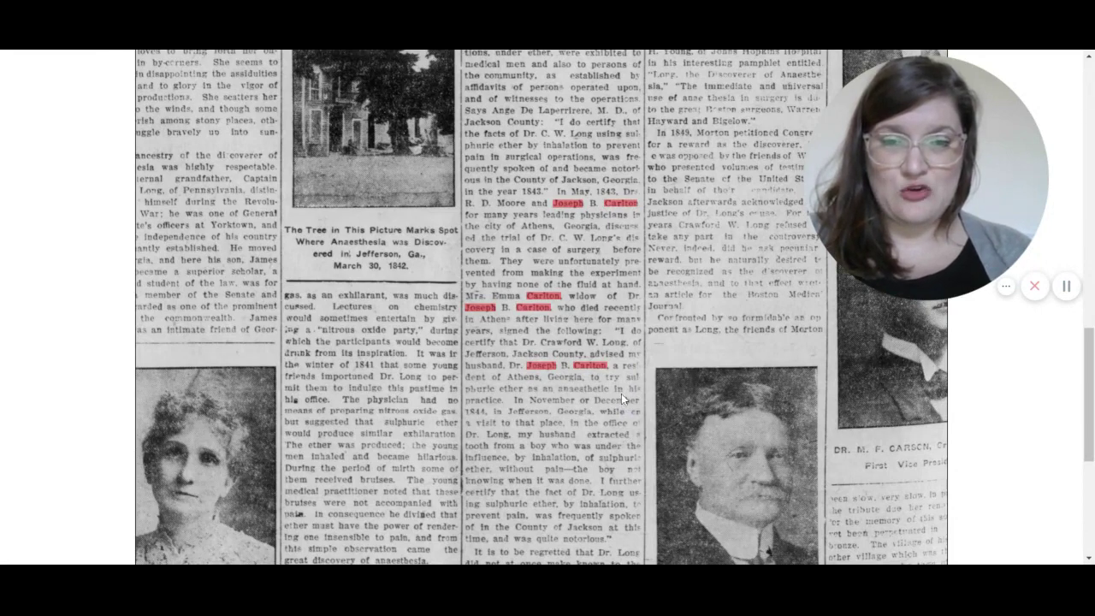
pyautogui.scroll(5, 621, 394)
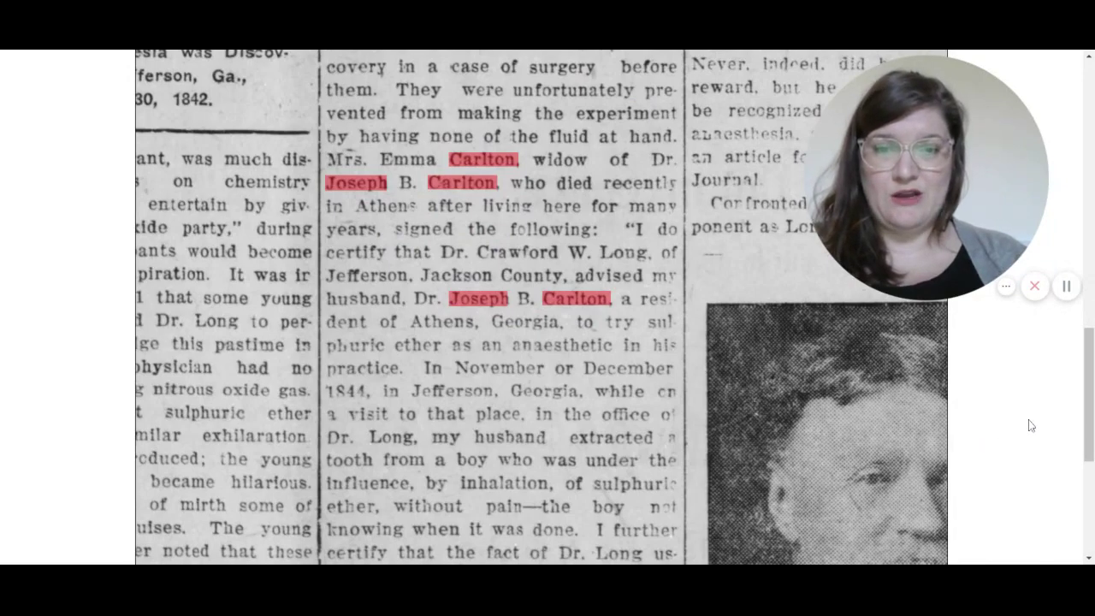
pyautogui.scroll(-2, 1034, 428)
pyautogui.scroll(-5, 1031, 425)
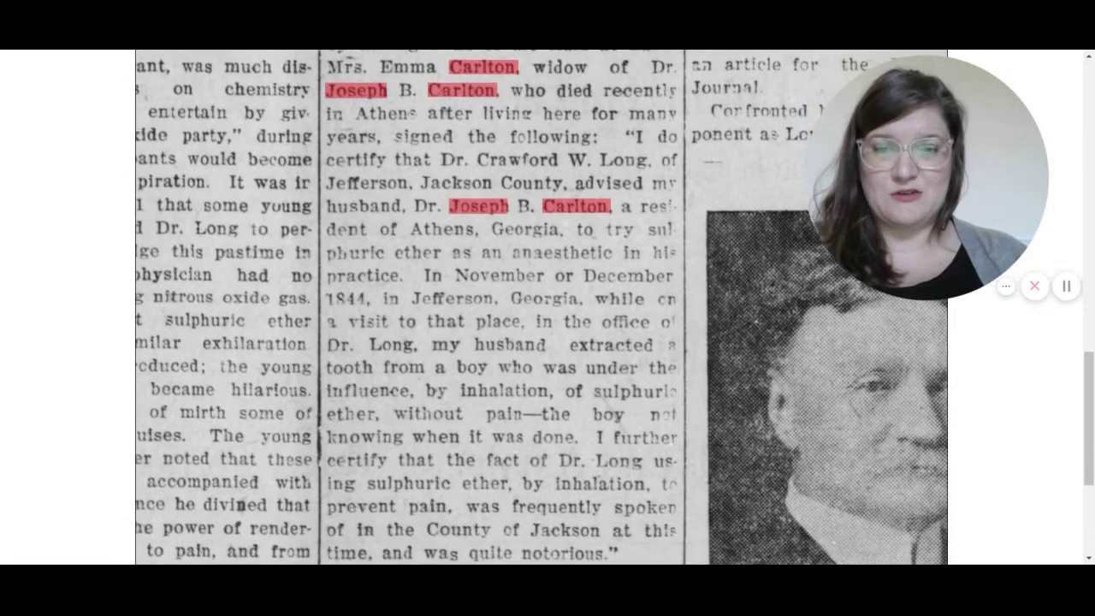
pyautogui.scroll(-1, 1031, 425)
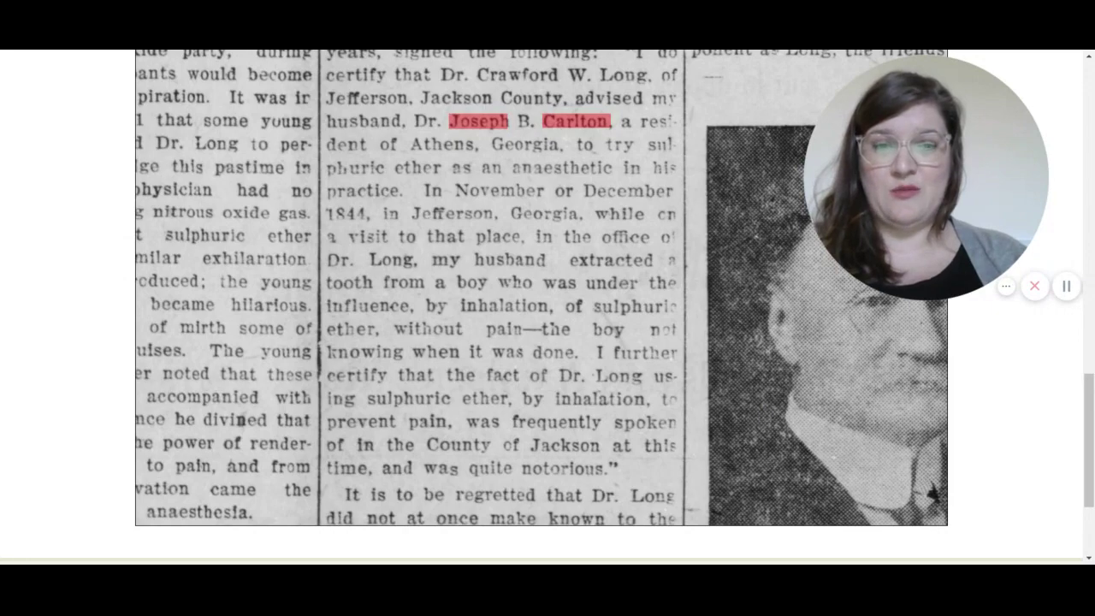
pyautogui.scroll(-1, 696, 412)
pyautogui.scroll(-3, 686, 359)
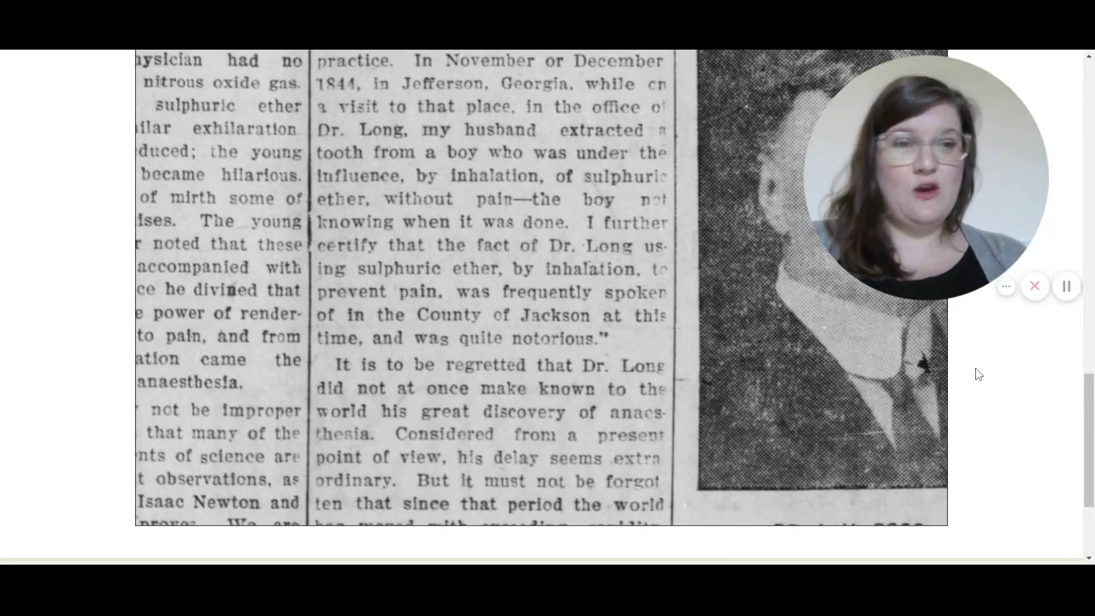
pyautogui.scroll(8, 980, 387)
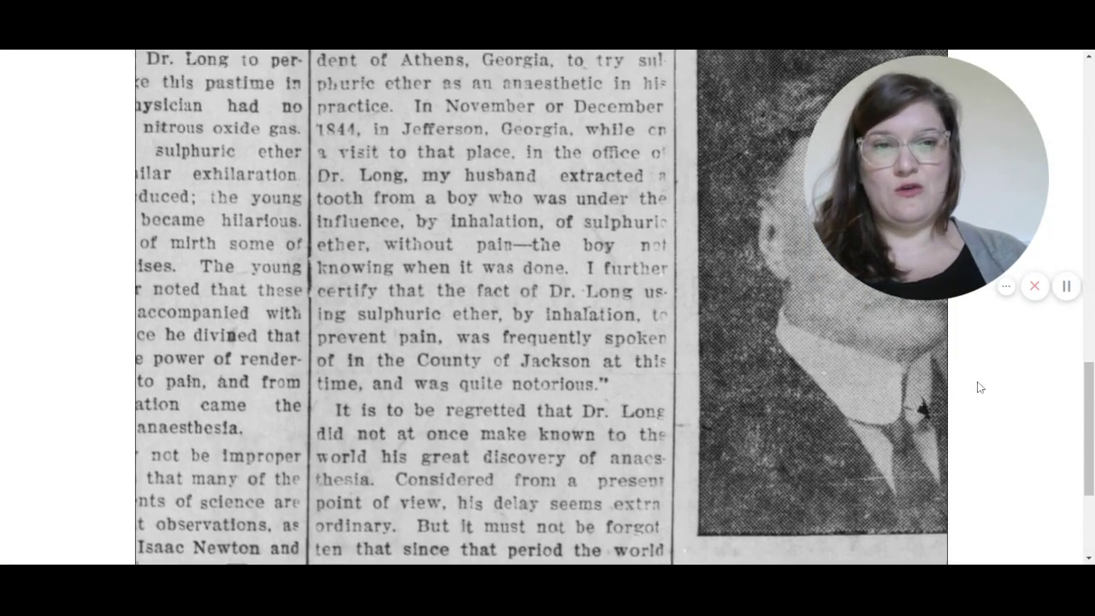
pyautogui.scroll(5, 788, 408)
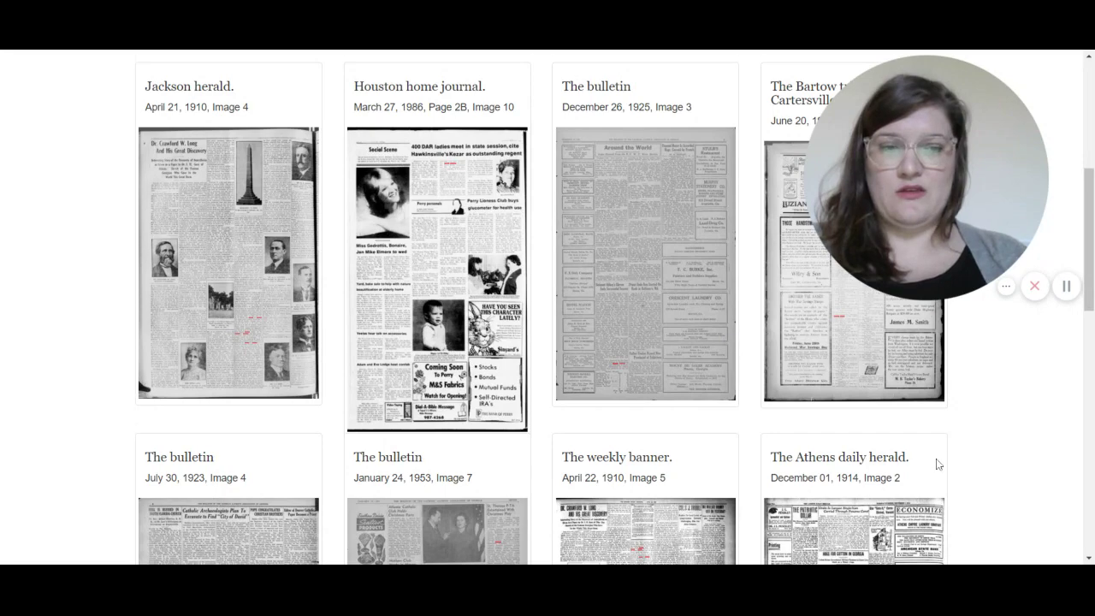
# Look over the first page of newspaper results and sort them by Date (Oldest First)
pyautogui.scroll(-4, 937, 465)
pyautogui.scroll(-1, 937, 465)
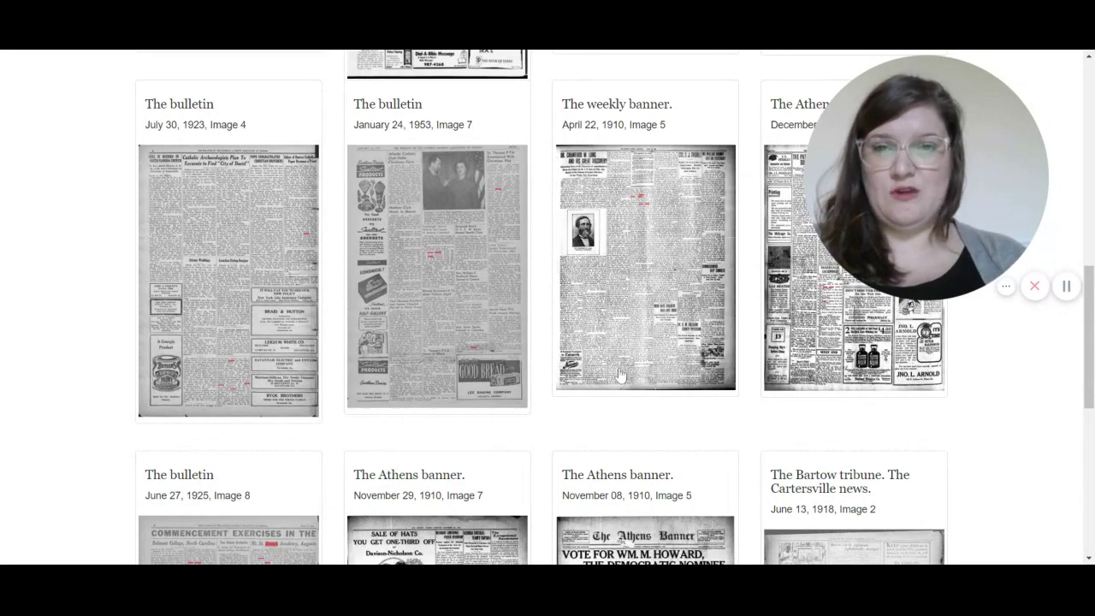
pyautogui.scroll(-2, 826, 430)
pyautogui.scroll(-3, 827, 431)
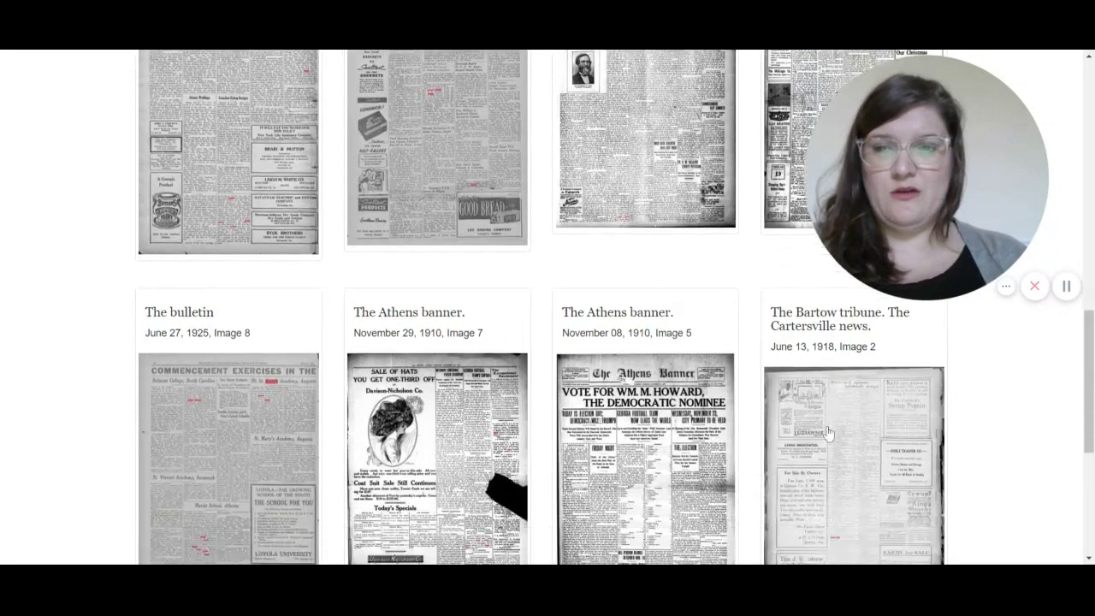
pyautogui.scroll(-3, 826, 434)
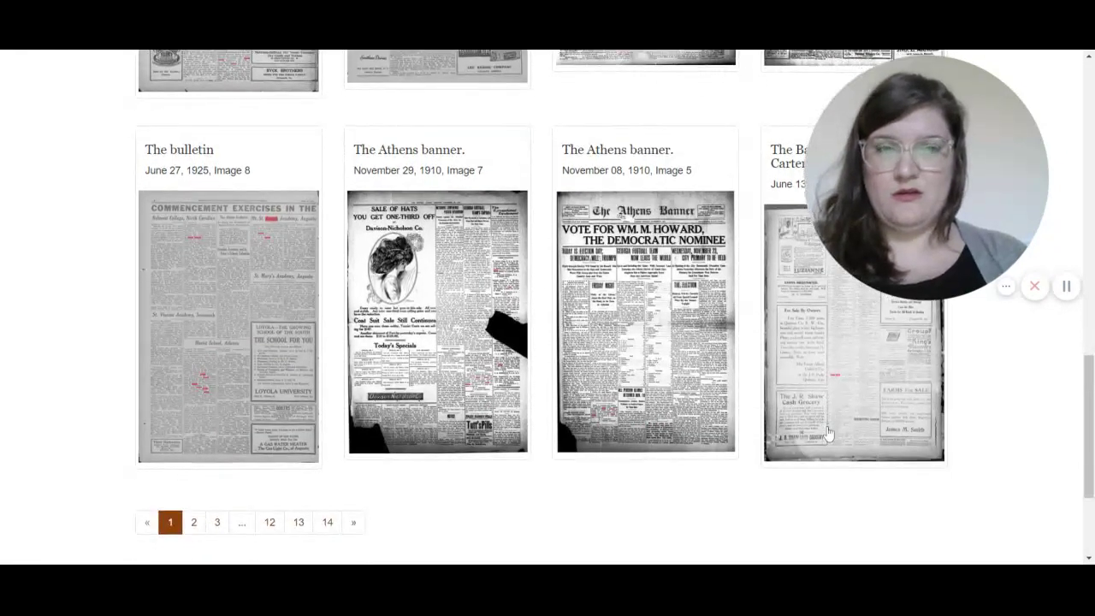
pyautogui.scroll(4, 826, 434)
pyautogui.scroll(10, 584, 365)
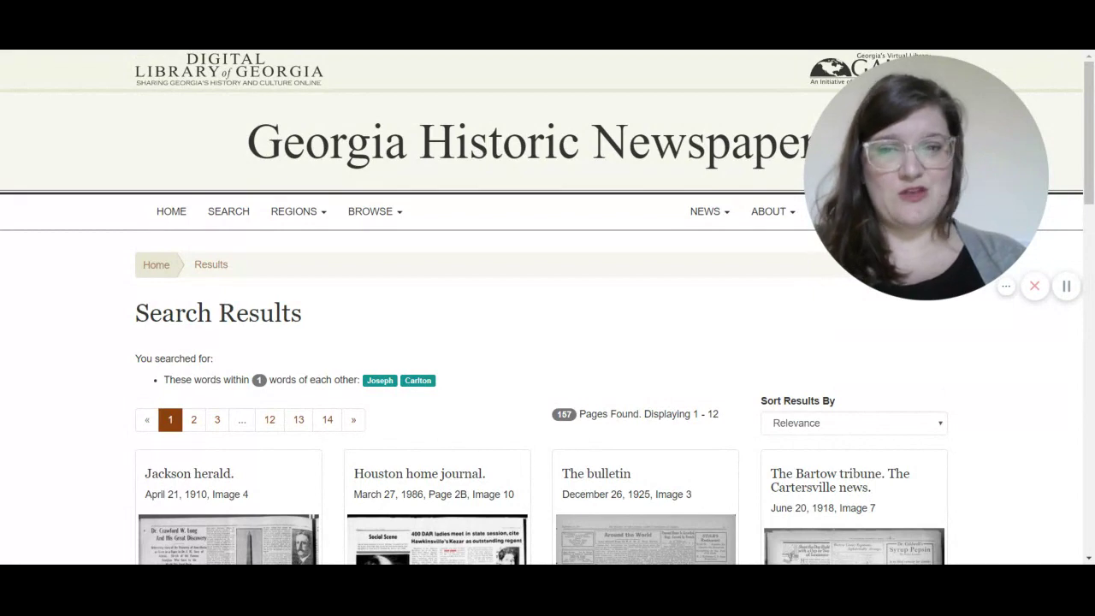
pyautogui.click(874, 432)
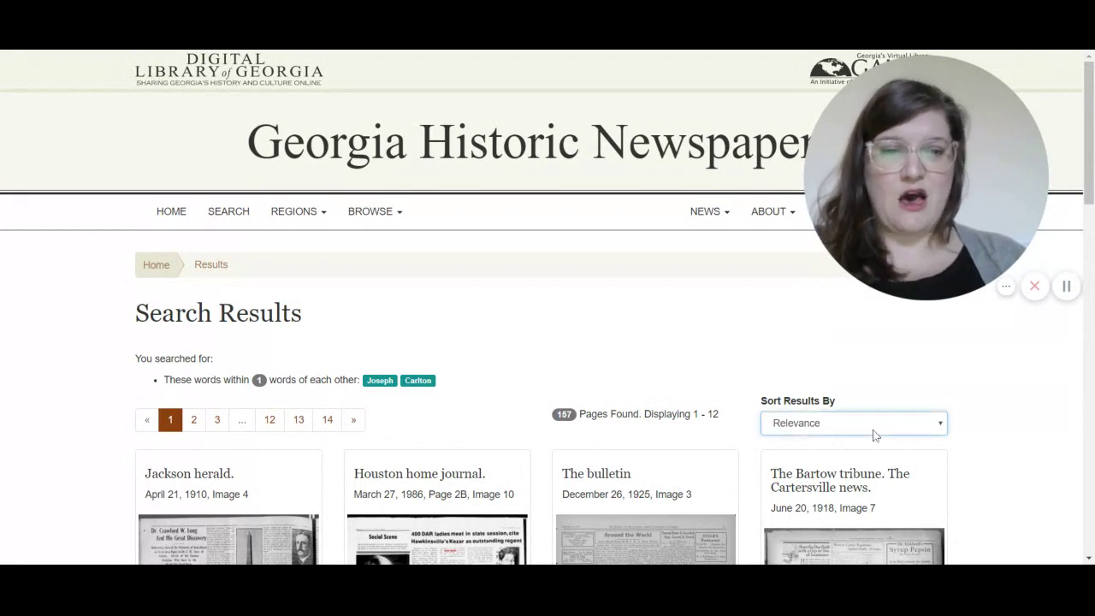
pyautogui.click(864, 463)
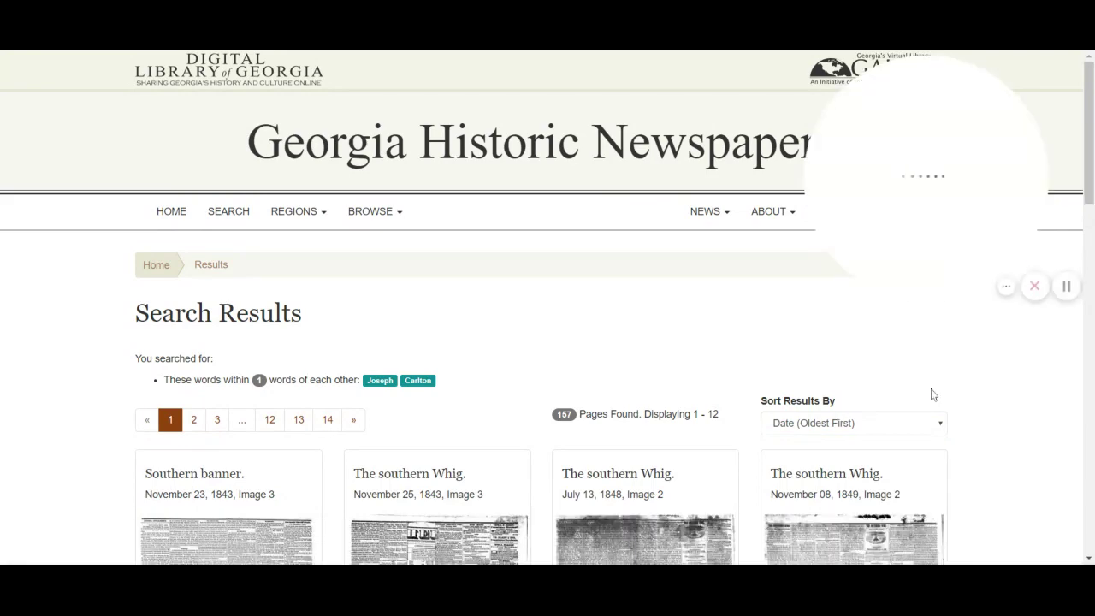
# Review the oldest newspaper pages on the first results page, and return to the advanced search form
pyautogui.scroll(-3, 932, 395)
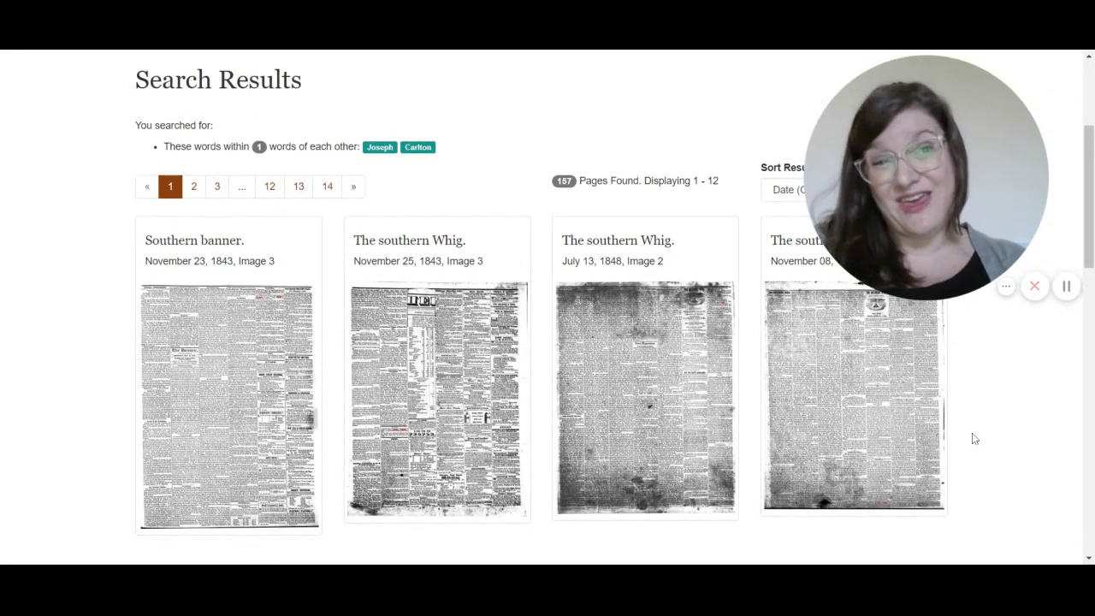
pyautogui.scroll(-3, 973, 439)
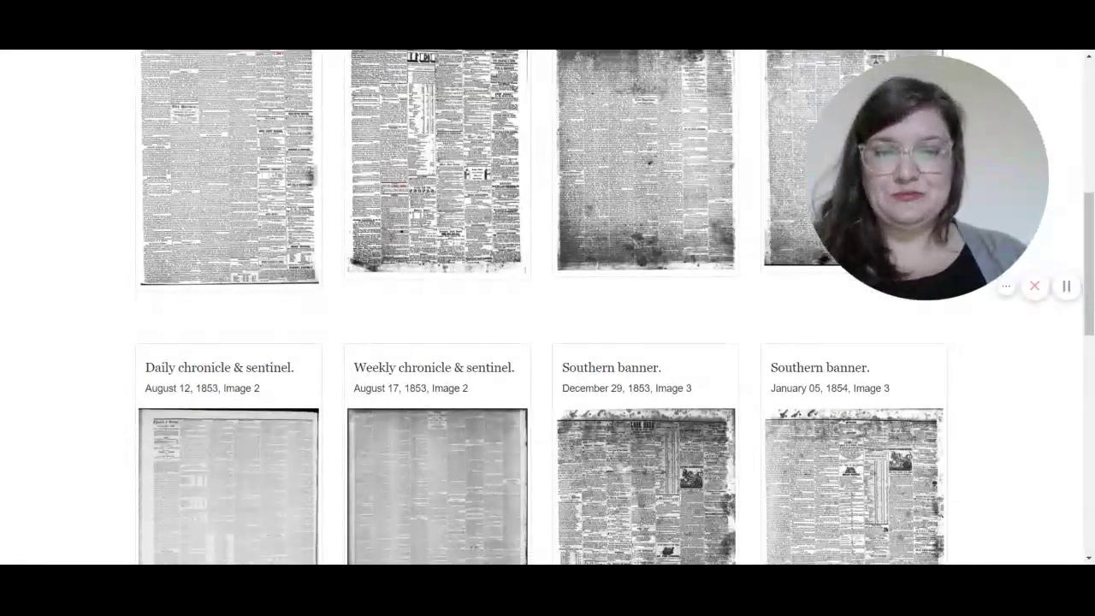
pyautogui.scroll(-3, 696, 447)
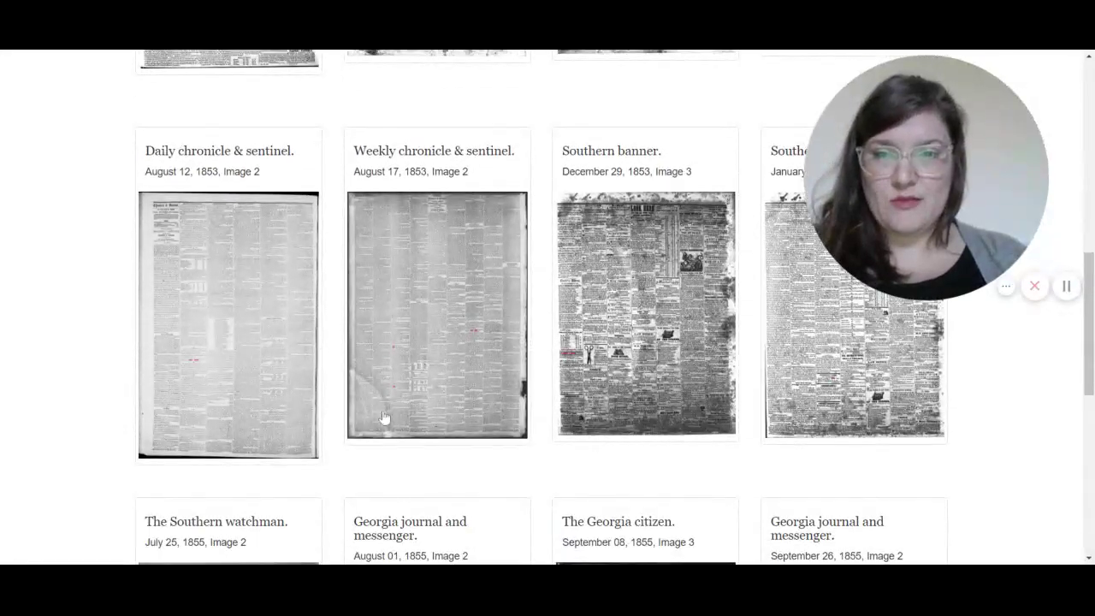
pyautogui.scroll(-4, 603, 447)
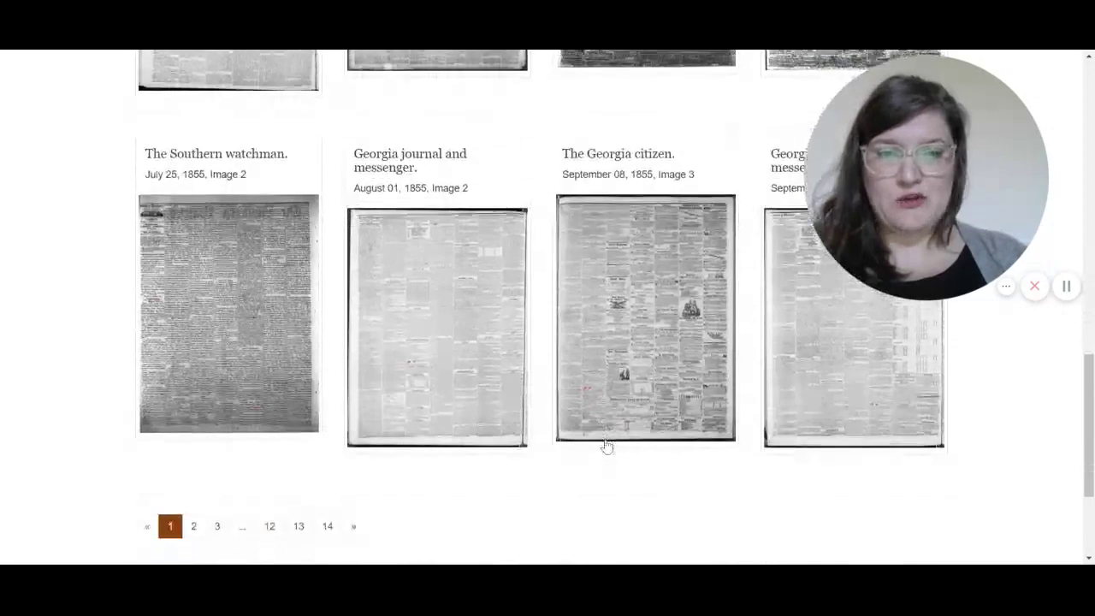
pyautogui.scroll(-1, 604, 446)
pyautogui.scroll(1, 406, 399)
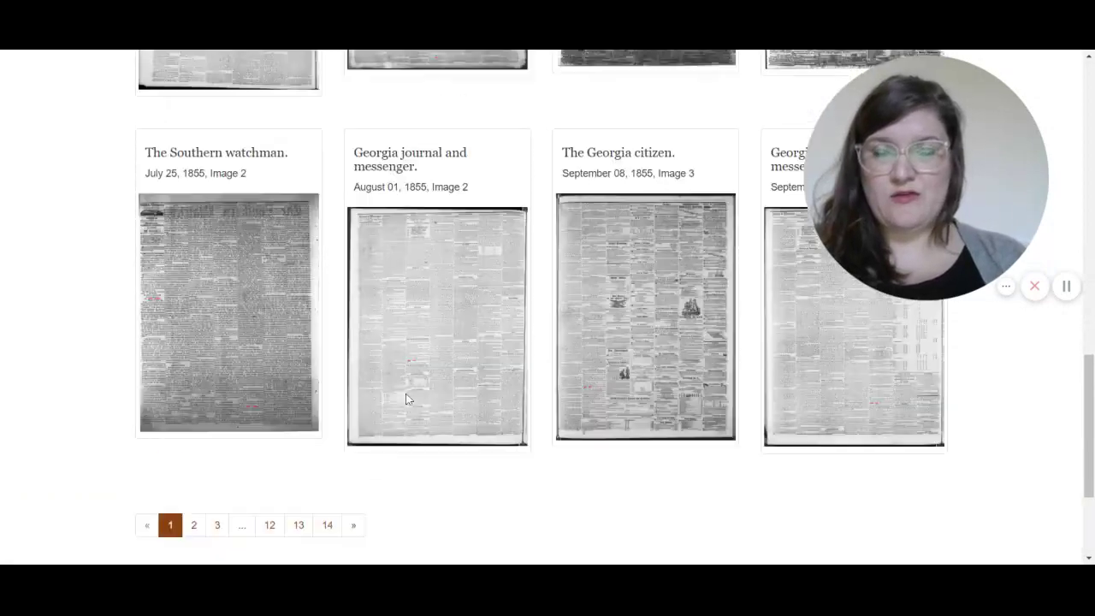
pyautogui.scroll(8, 407, 398)
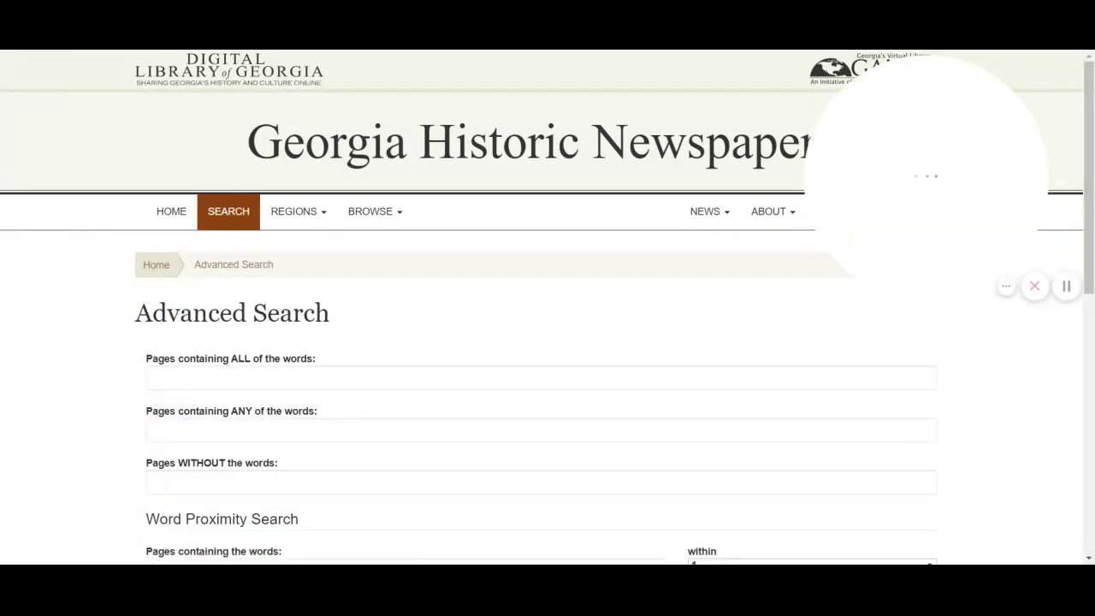
# Set the start of the search's date range to 01/01/1864
pyautogui.scroll(-2, 545, 348)
pyautogui.scroll(-5, 547, 346)
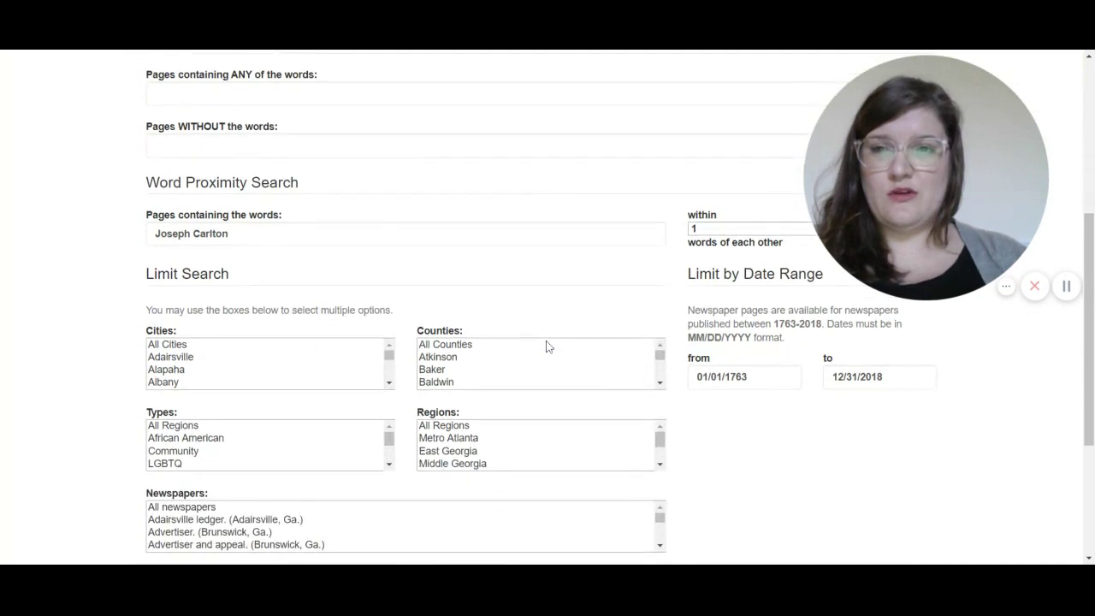
pyautogui.click(743, 376)
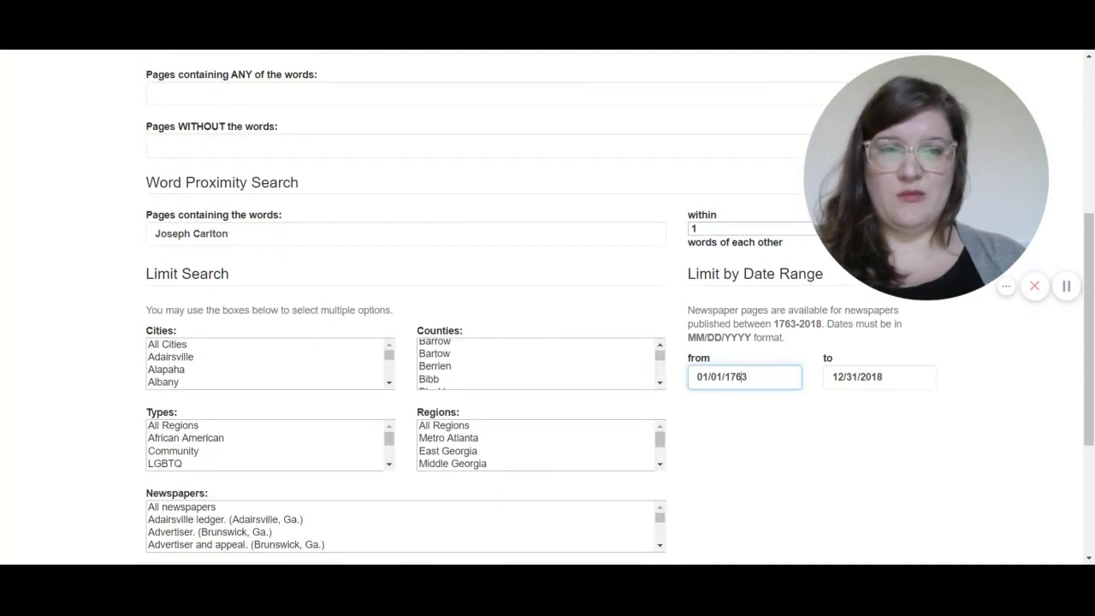
pyautogui.press('BackSpace')
pyautogui.press('BackSpace')
pyautogui.press('BackSpace')
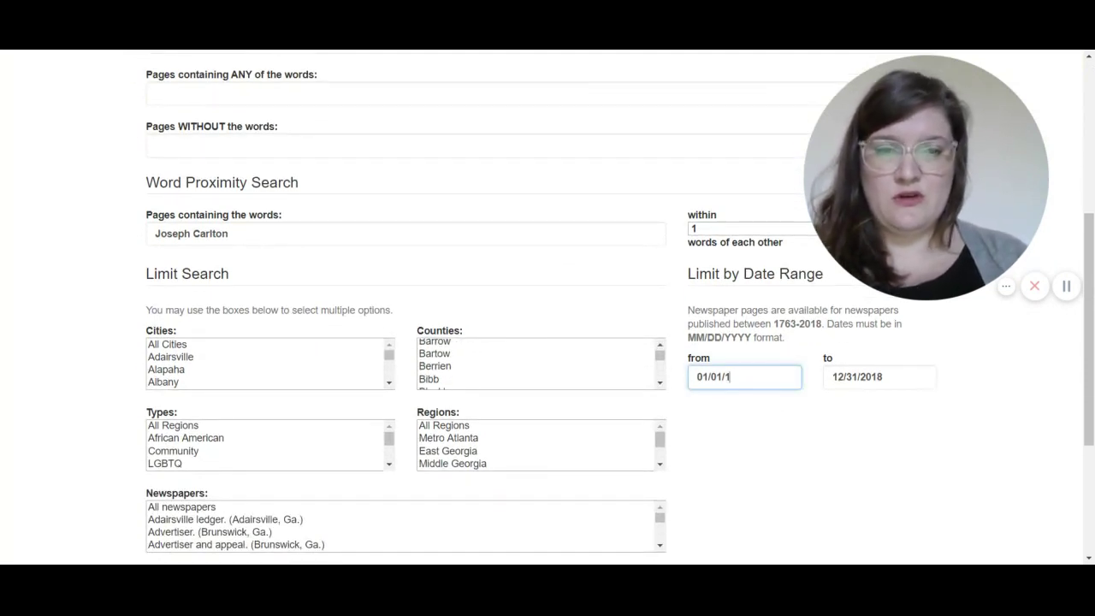
pyautogui.write('8')
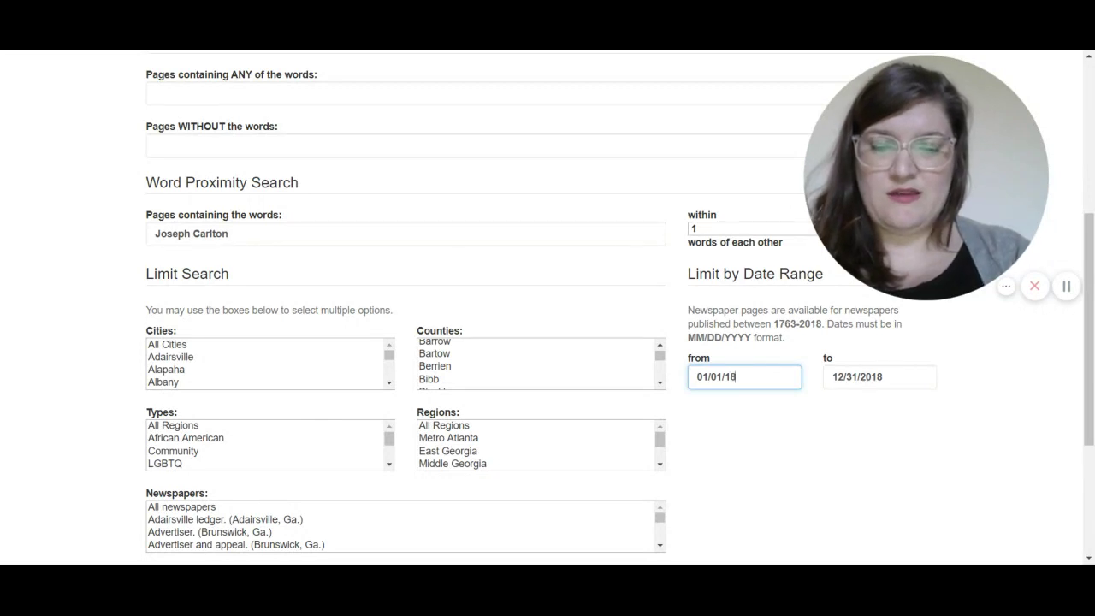
pyautogui.write('64')
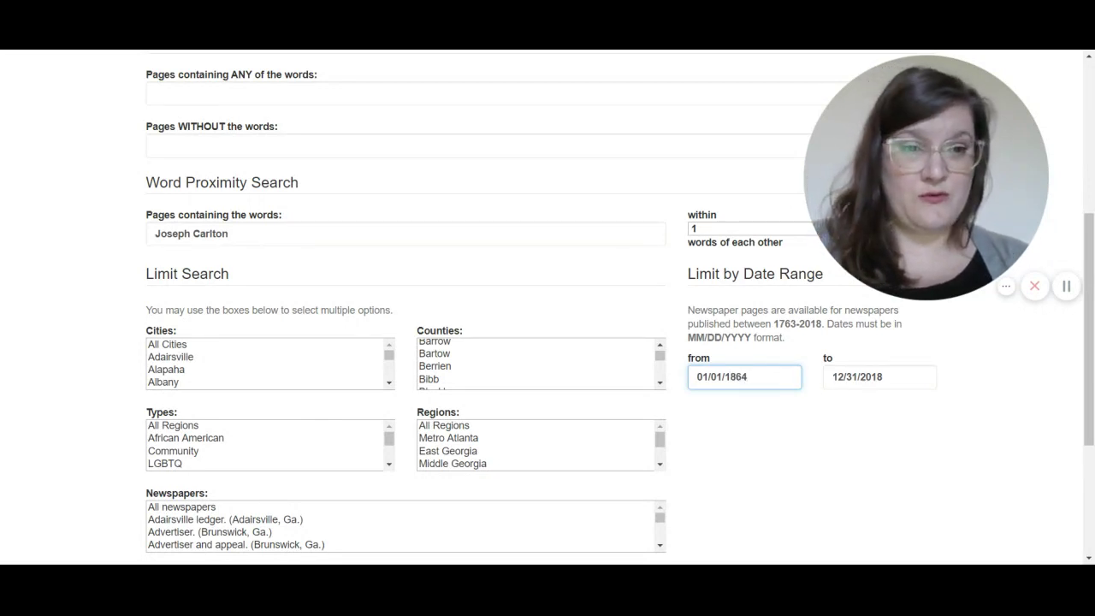
# Set the end of the search's date range to 12/31/1869
pyautogui.click(884, 377)
pyautogui.press('BackSpace')
pyautogui.press('BackSpace')
pyautogui.press('BackSpace')
pyautogui.press('BackSpace')
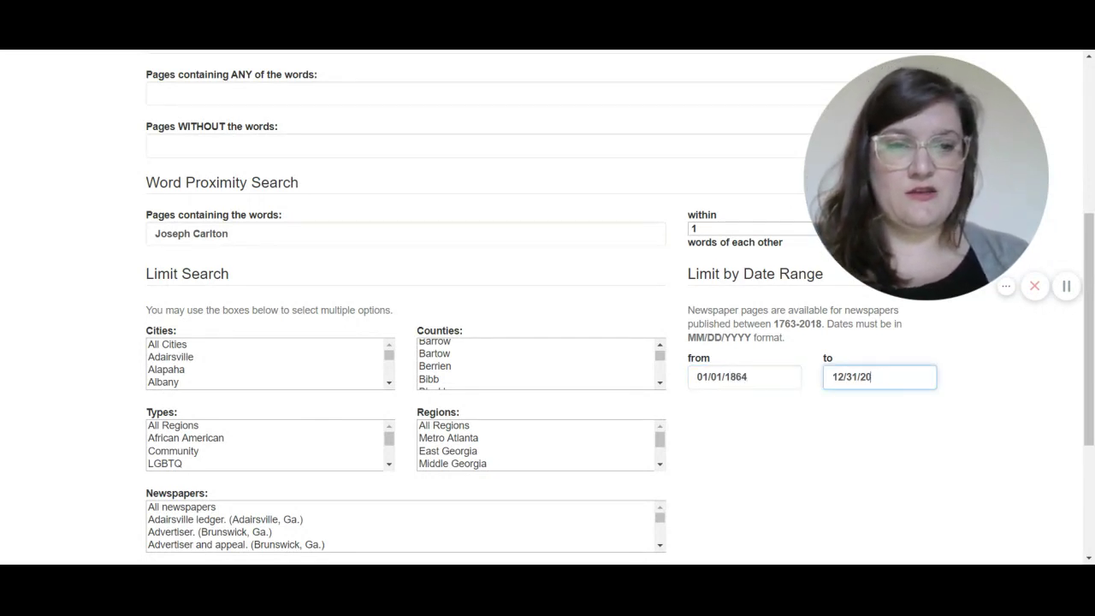
pyautogui.write('186')
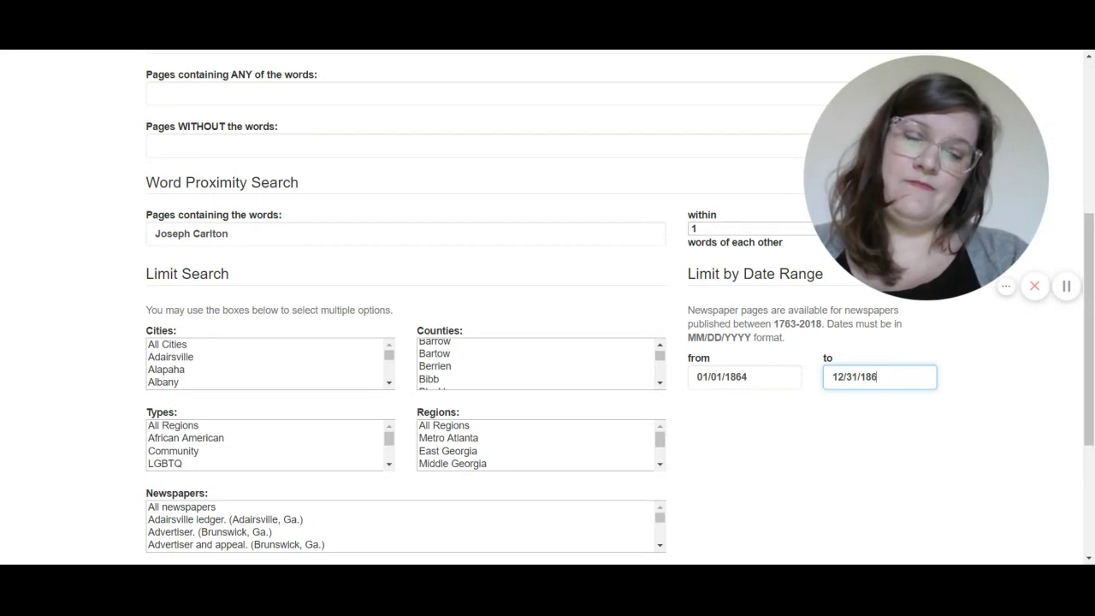
pyautogui.write('9')
pyautogui.click(931, 465)
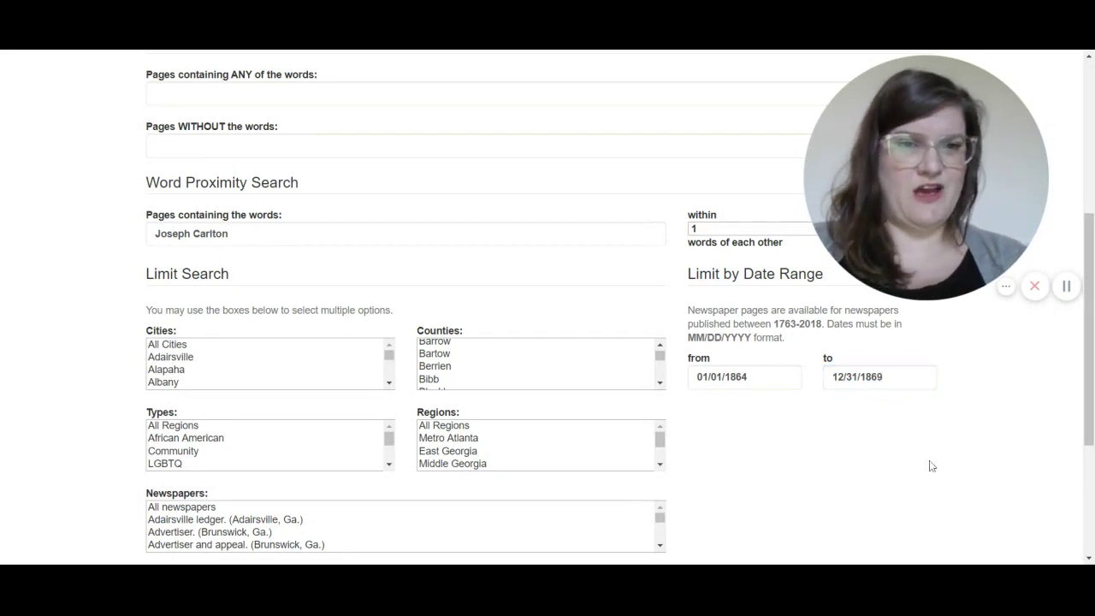
# Run the date-limited search and open The Southern Watchman page of September 27, 1865, Image 3
pyautogui.scroll(-2, 931, 465)
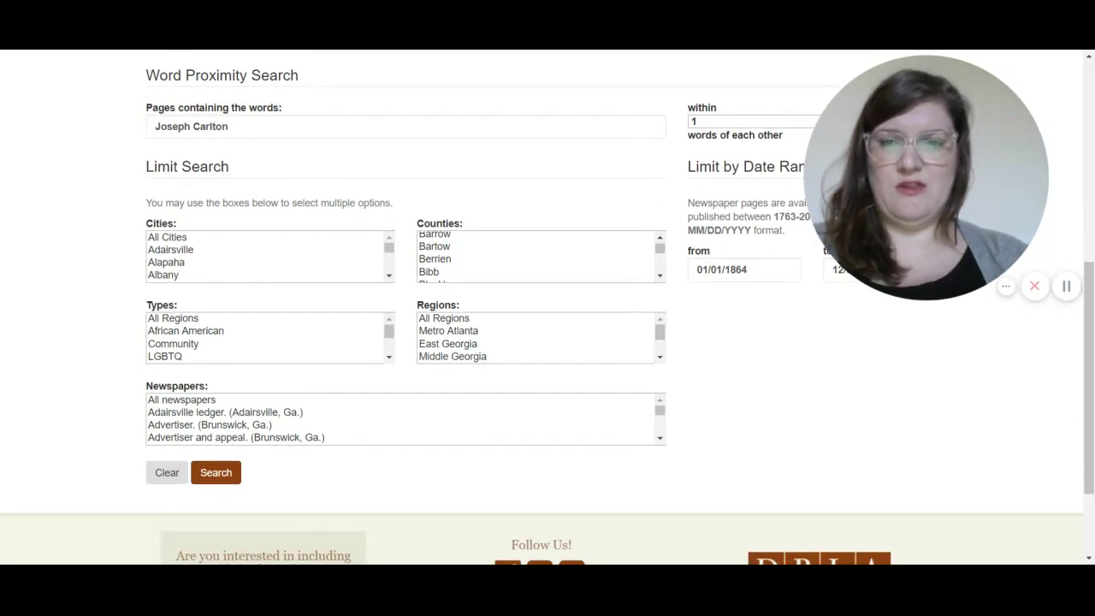
pyautogui.click(213, 483)
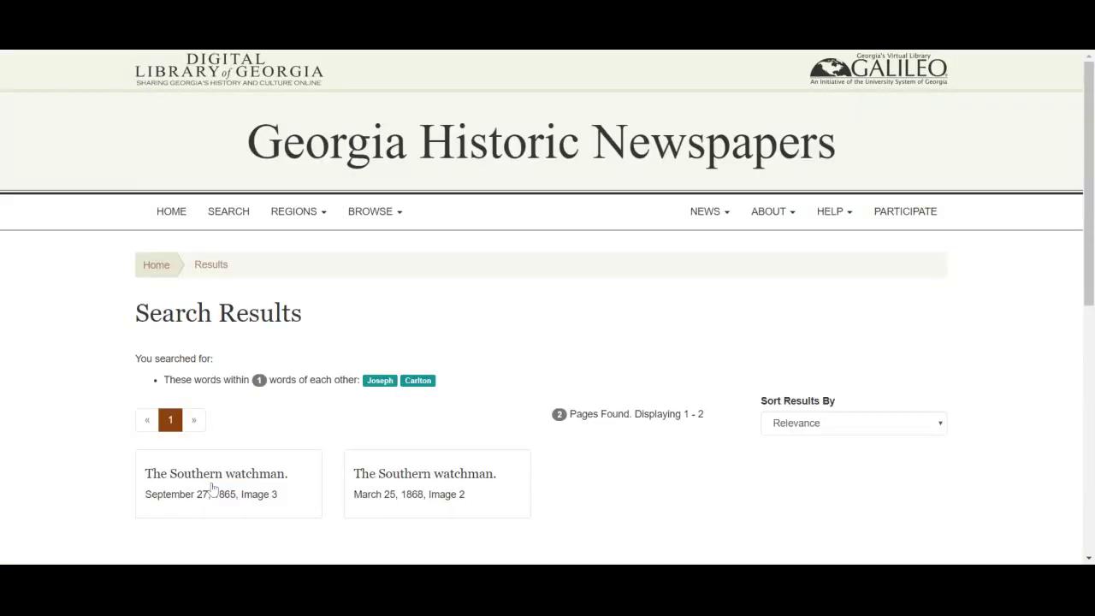
pyautogui.scroll(-3, 555, 487)
pyautogui.scroll(-3, 555, 487)
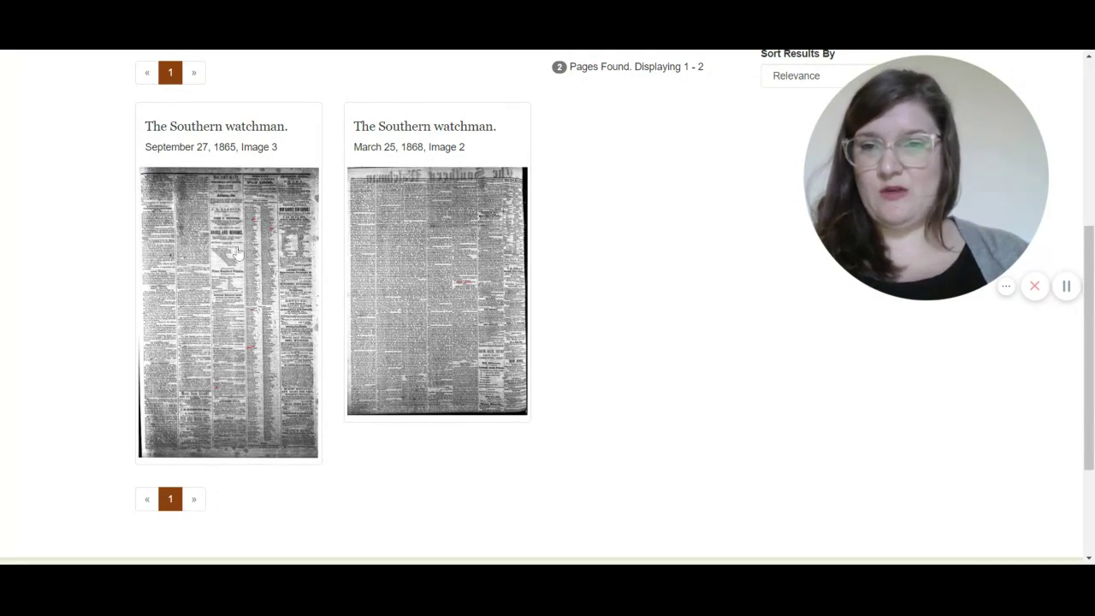
pyautogui.click(238, 253)
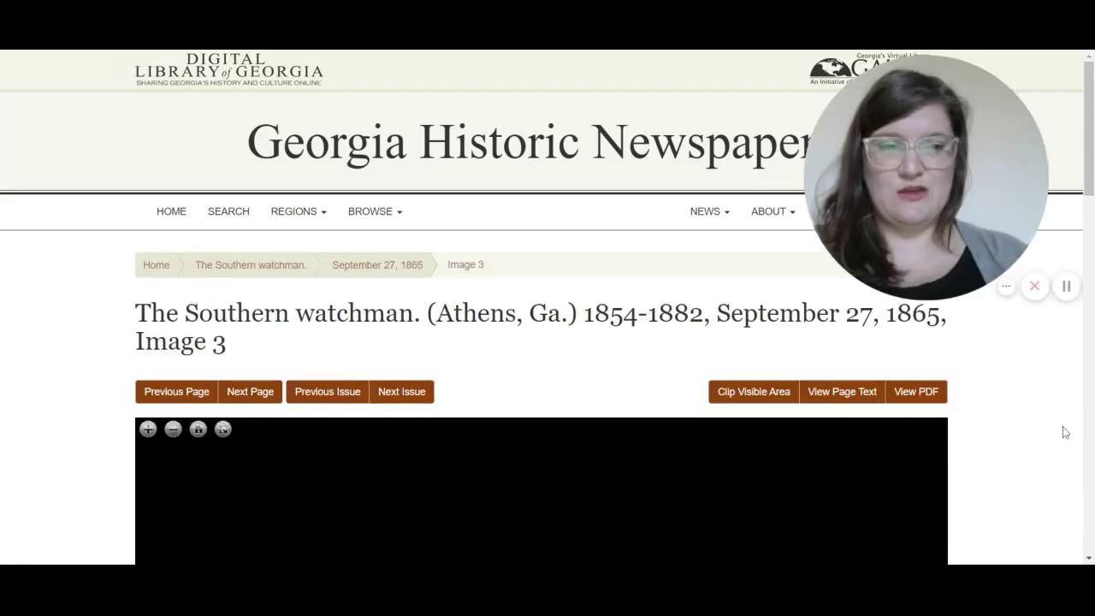
# Examine the highlighted name matches in the List of Letters and the neighbouring Walton County notices on the page
pyautogui.scroll(-2, 1044, 428)
pyautogui.scroll(-3, 1044, 428)
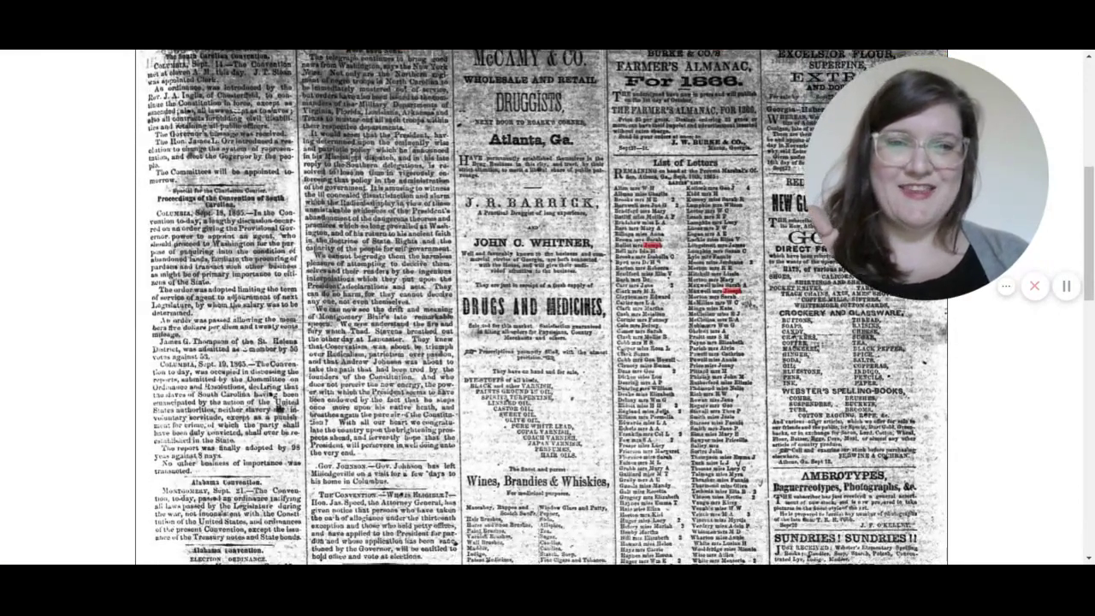
pyautogui.scroll(-1, 914, 348)
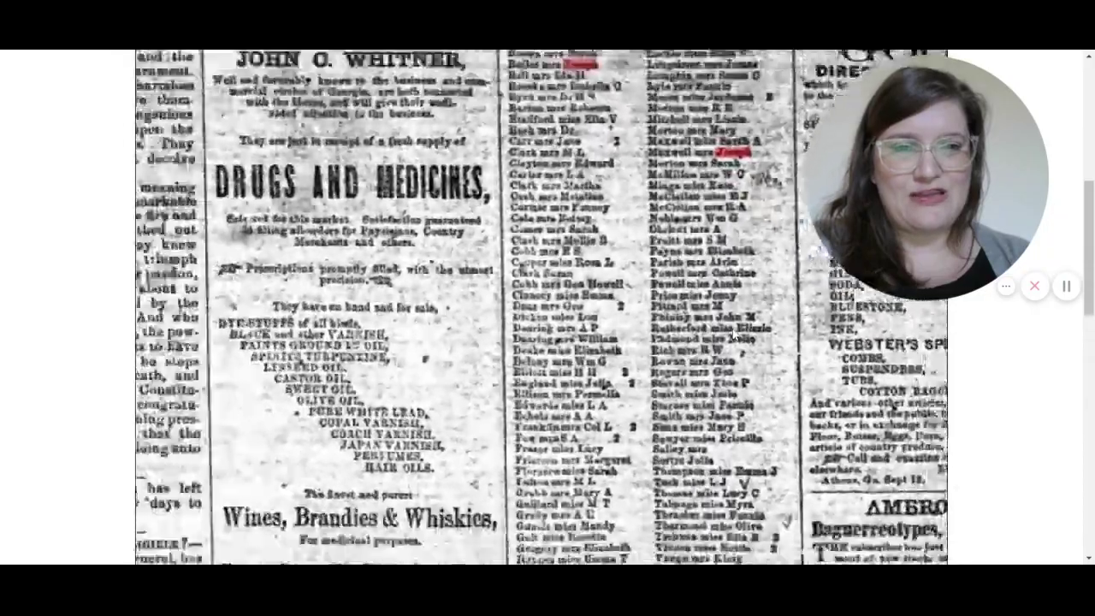
pyautogui.scroll(-5, 1024, 424)
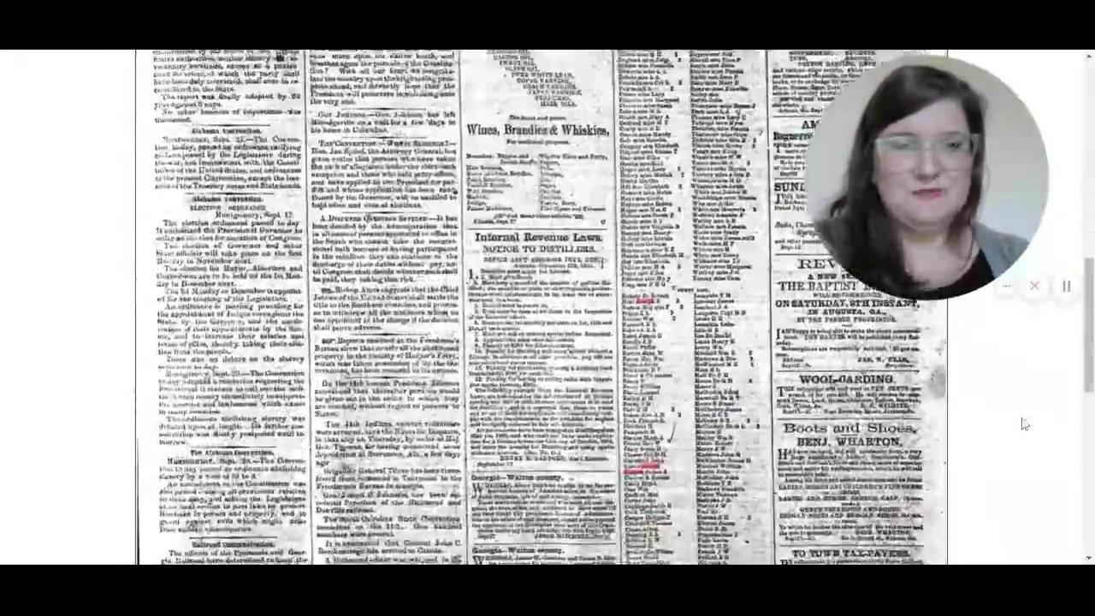
pyautogui.scroll(-3, 548, 308)
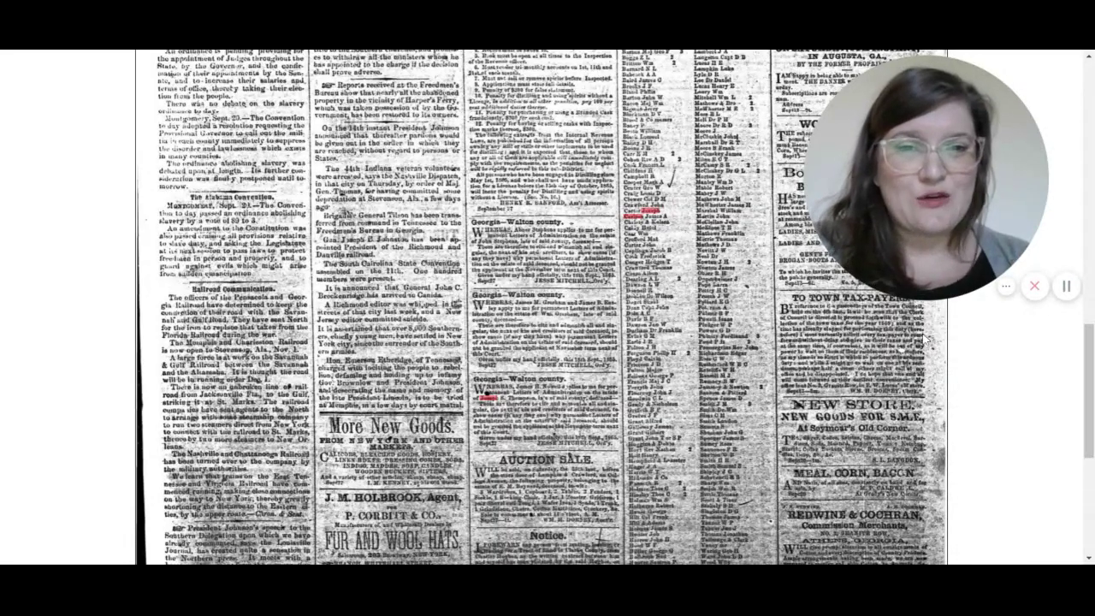
# Finish viewing the September 27, 1865 page and open The Southern Watchman page of March 25, 1868, Image 2 from the results
pyautogui.scroll(-1, 1007, 377)
pyautogui.scroll(-4, 1007, 377)
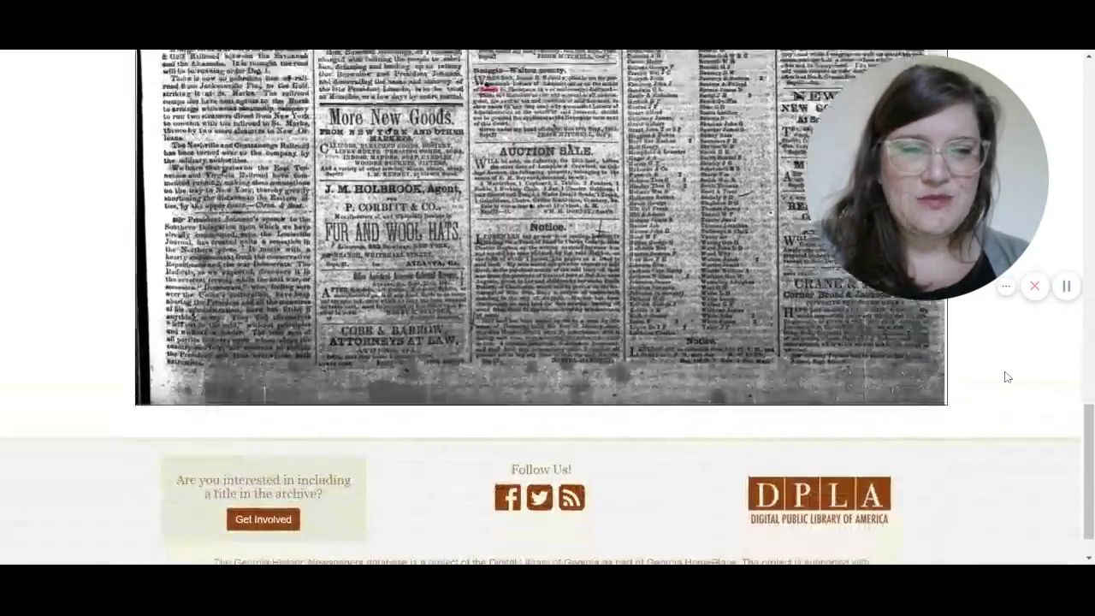
pyautogui.scroll(7, 1007, 377)
pyautogui.scroll(5, 1007, 376)
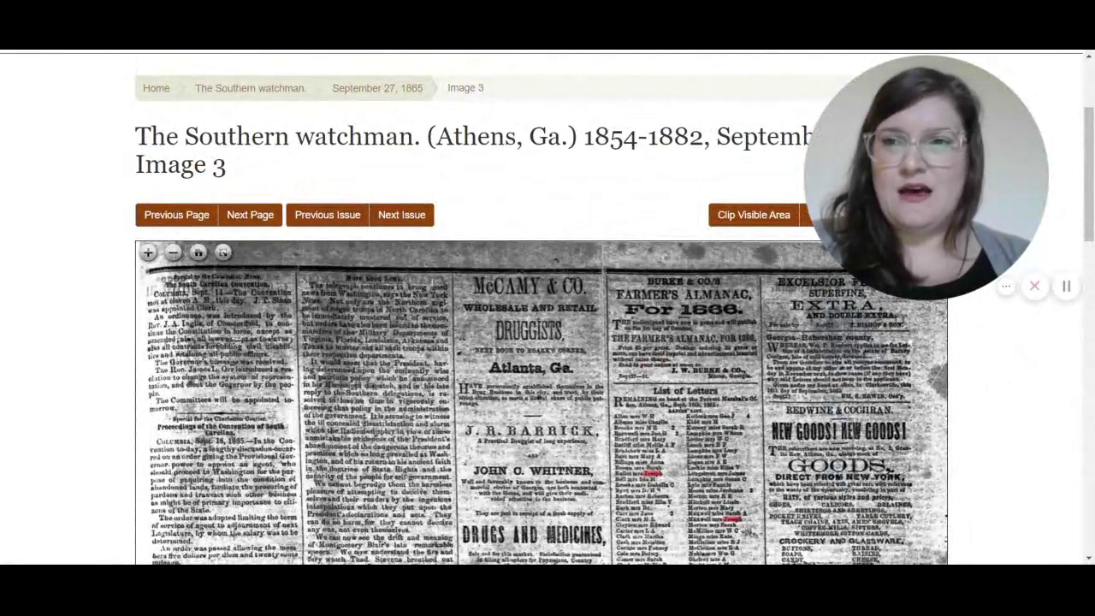
pyautogui.hotkey('alt', 'Left')
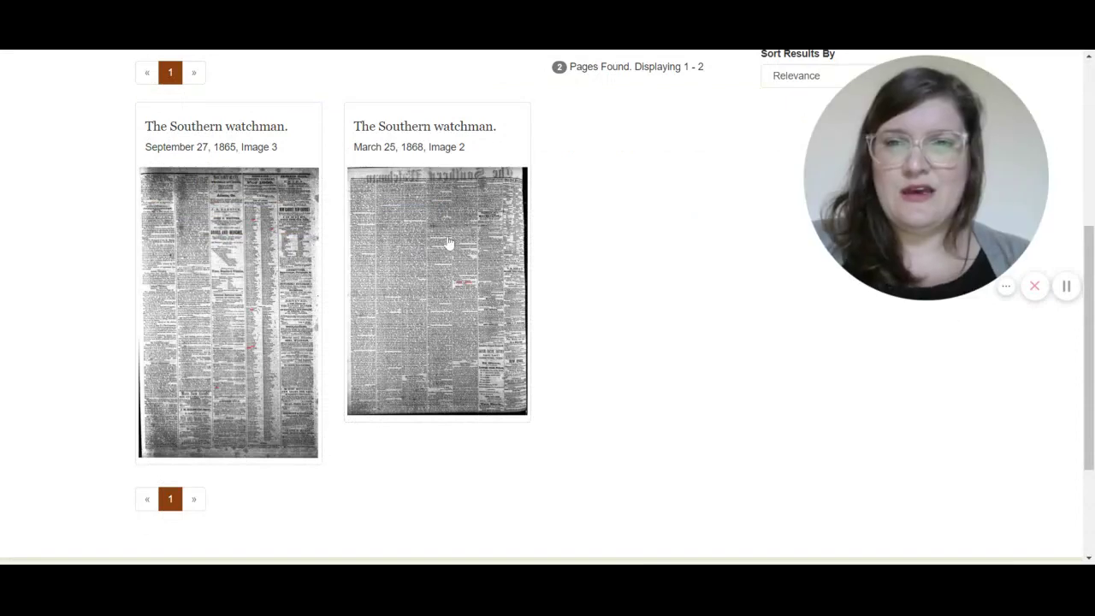
pyautogui.click(447, 243)
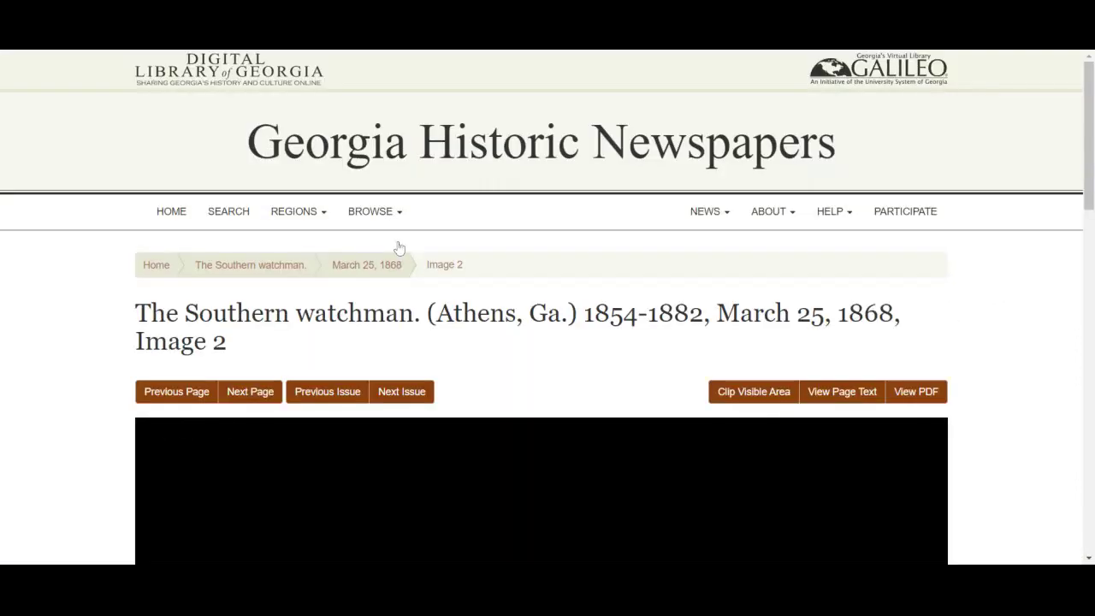
pyautogui.scroll(-2, 1041, 401)
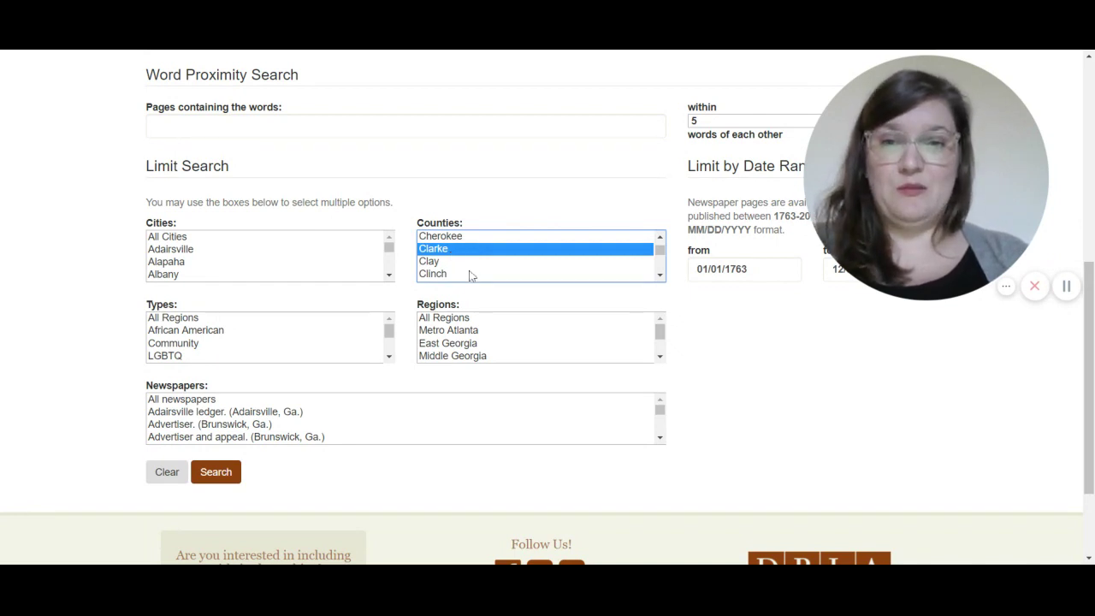
# Try to add Madison and Oglethorpe to Clarke as the counties limiting the search
pyautogui.scroll(-2, 470, 276)
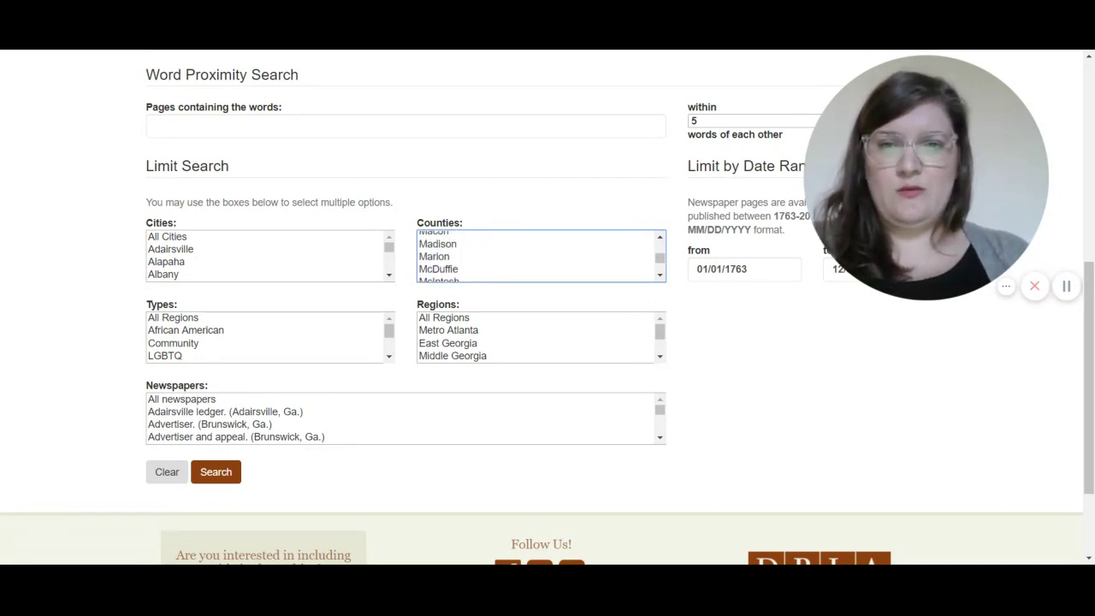
pyautogui.click(451, 246)
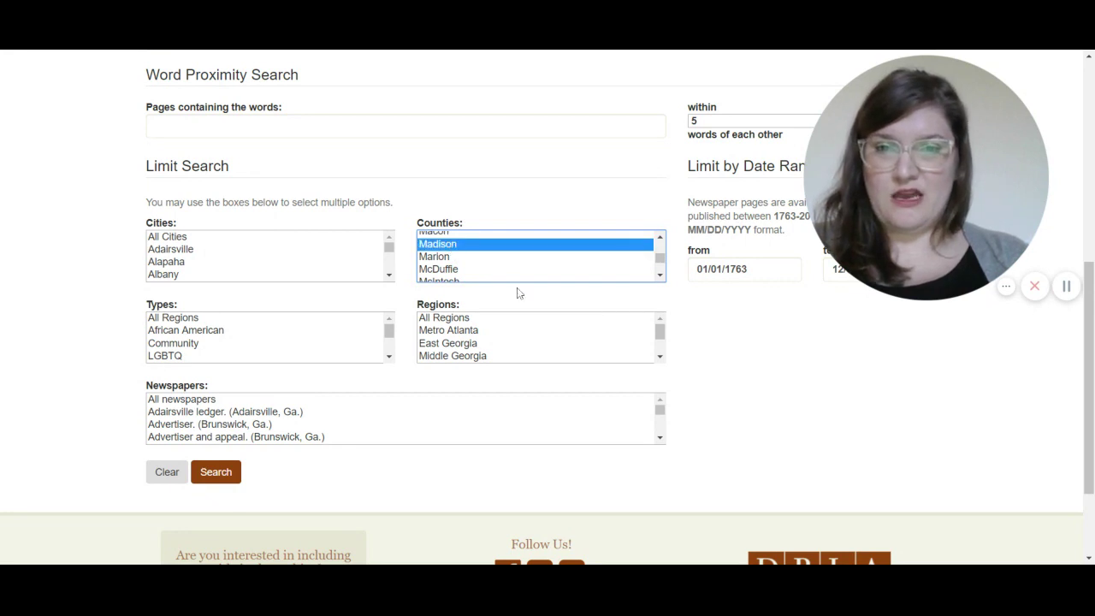
pyautogui.scroll(-5, 516, 272)
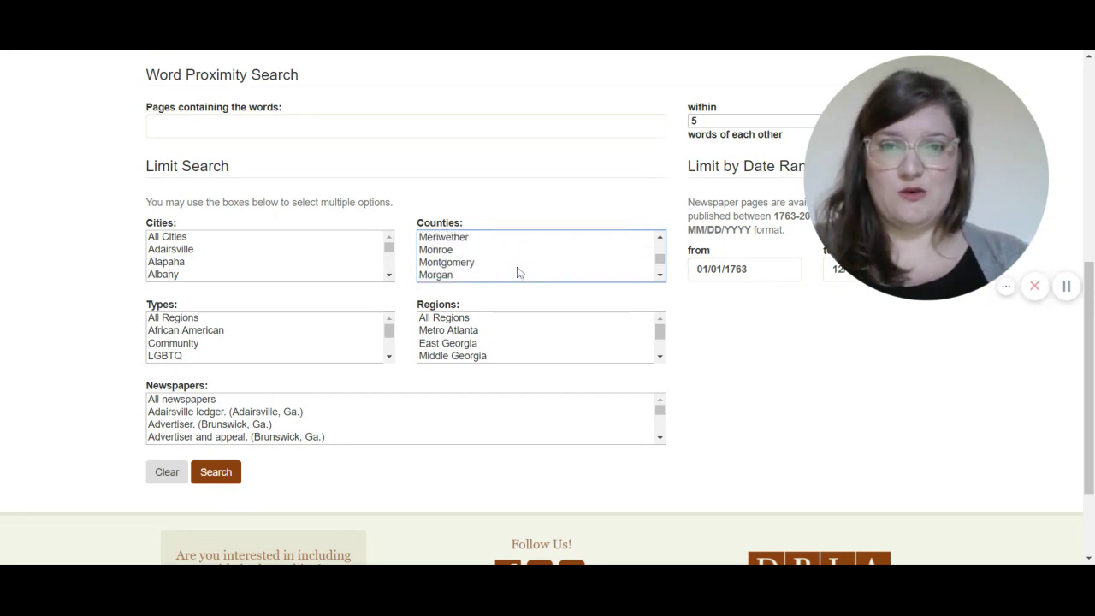
pyautogui.scroll(-1, 517, 272)
pyautogui.scroll(-2, 530, 257)
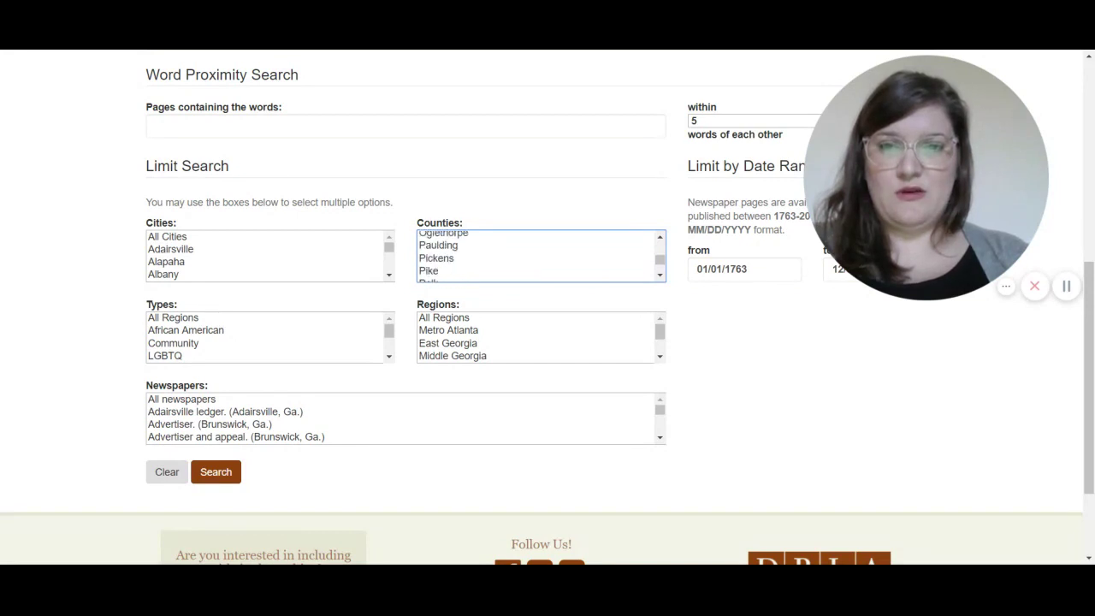
pyautogui.click(547, 259)
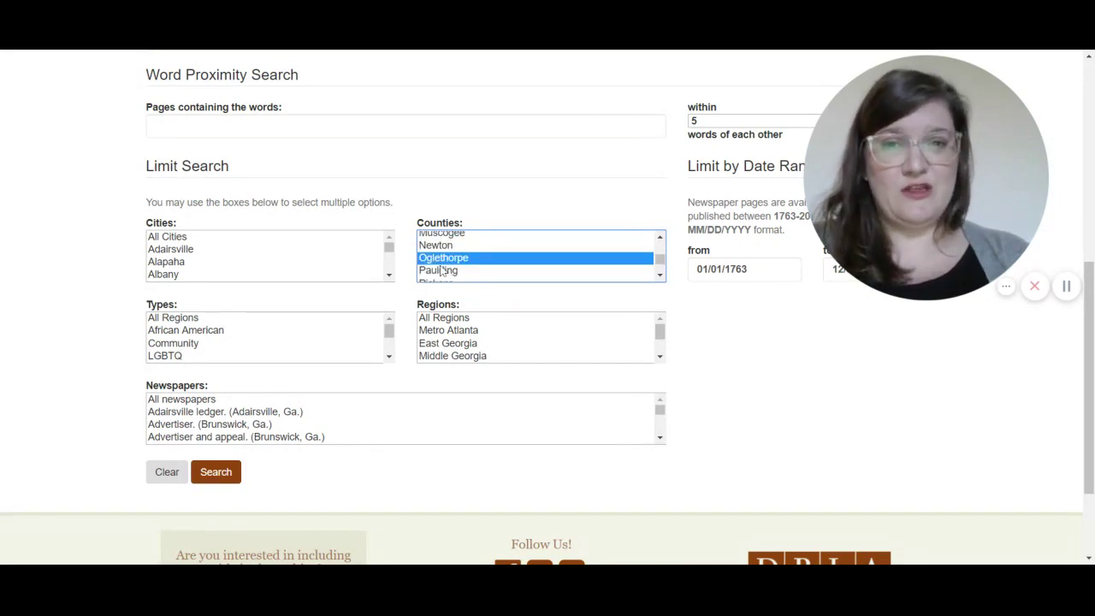
# Select Clarke again as the county limiting the search
pyautogui.scroll(4, 565, 271)
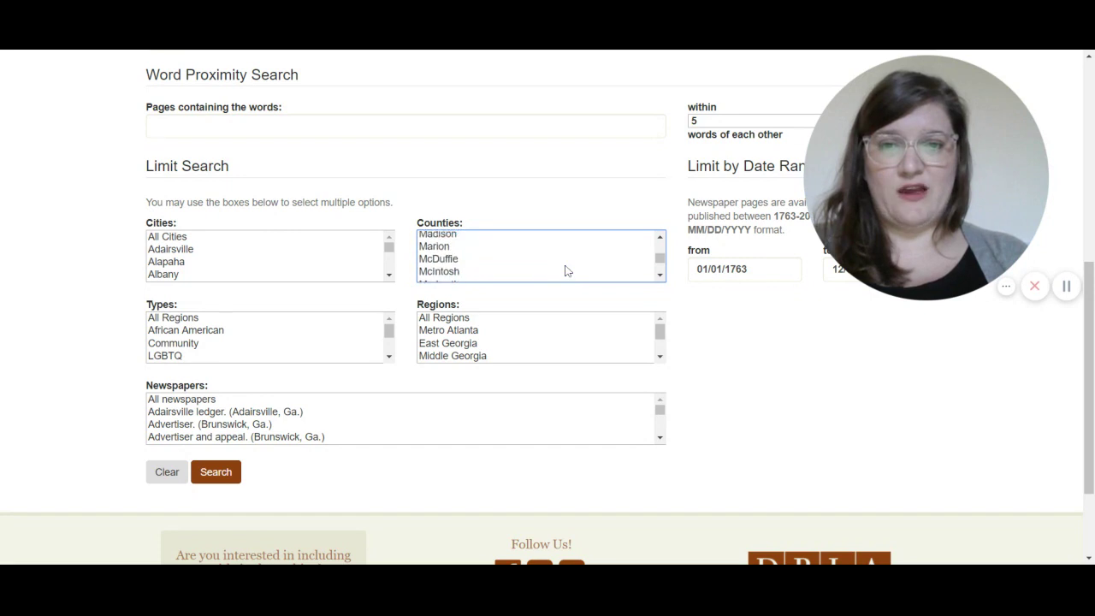
pyautogui.scroll(1, 565, 271)
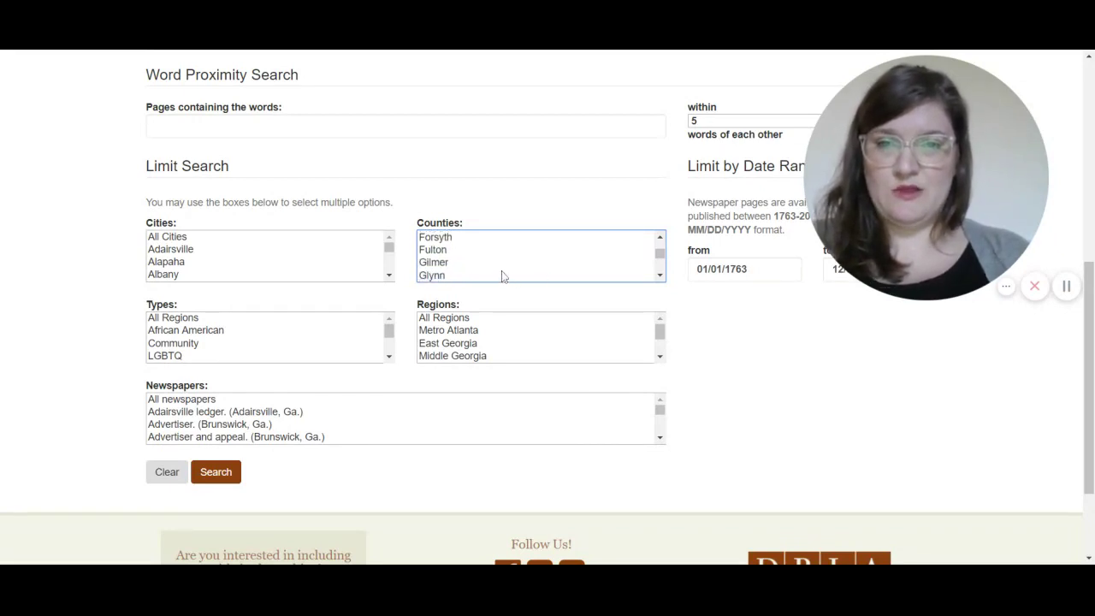
pyautogui.scroll(1, 503, 276)
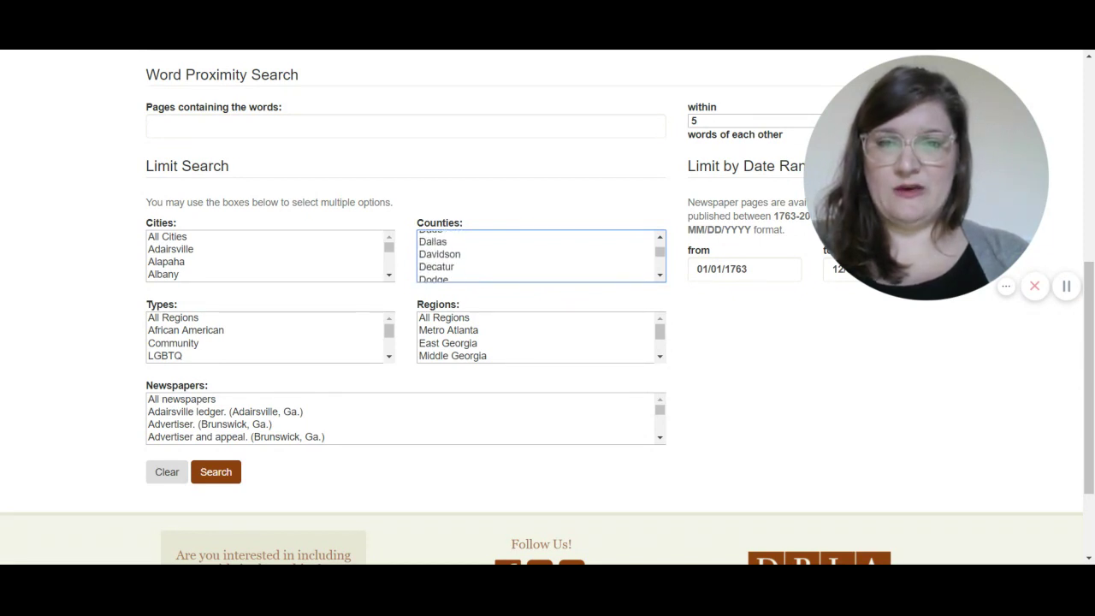
pyautogui.scroll(1, 513, 257)
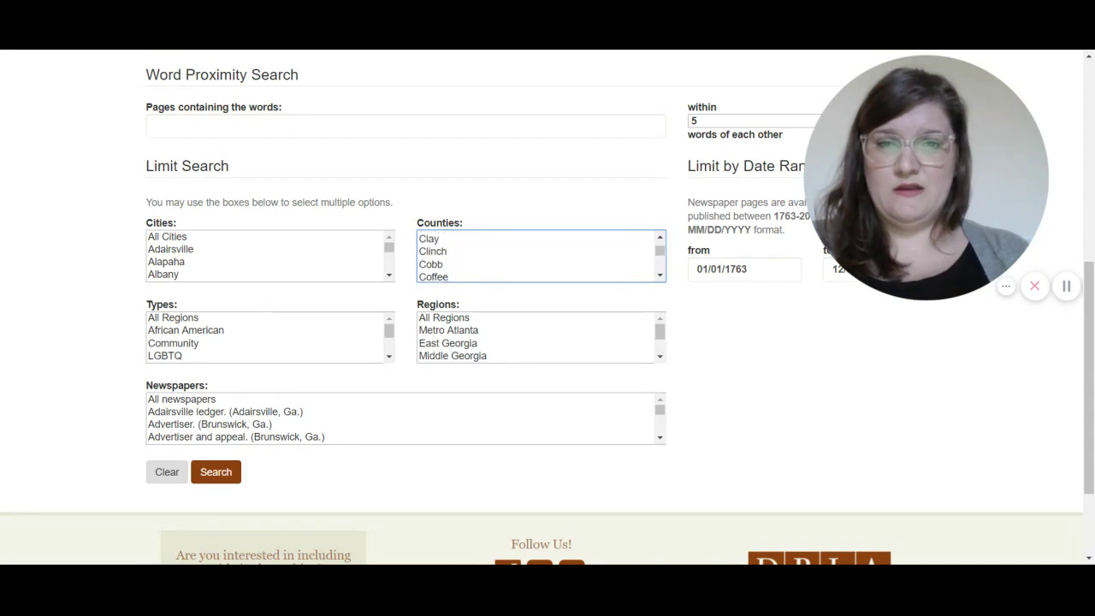
pyautogui.click(491, 263)
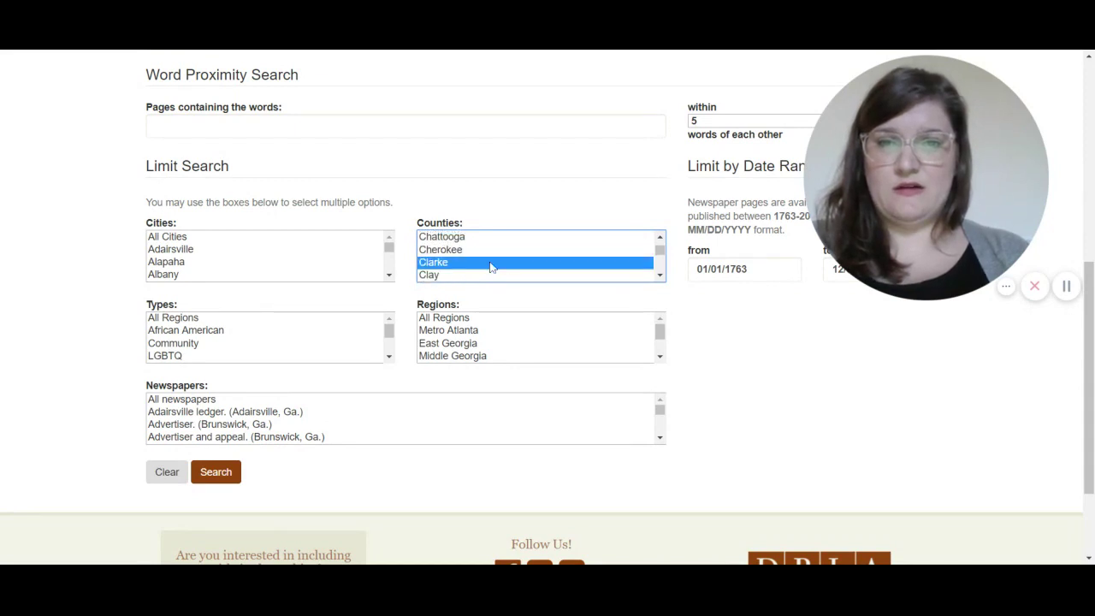
# Look through the remaining counties and add Madison to the search's county limit
pyautogui.scroll(-2, 505, 265)
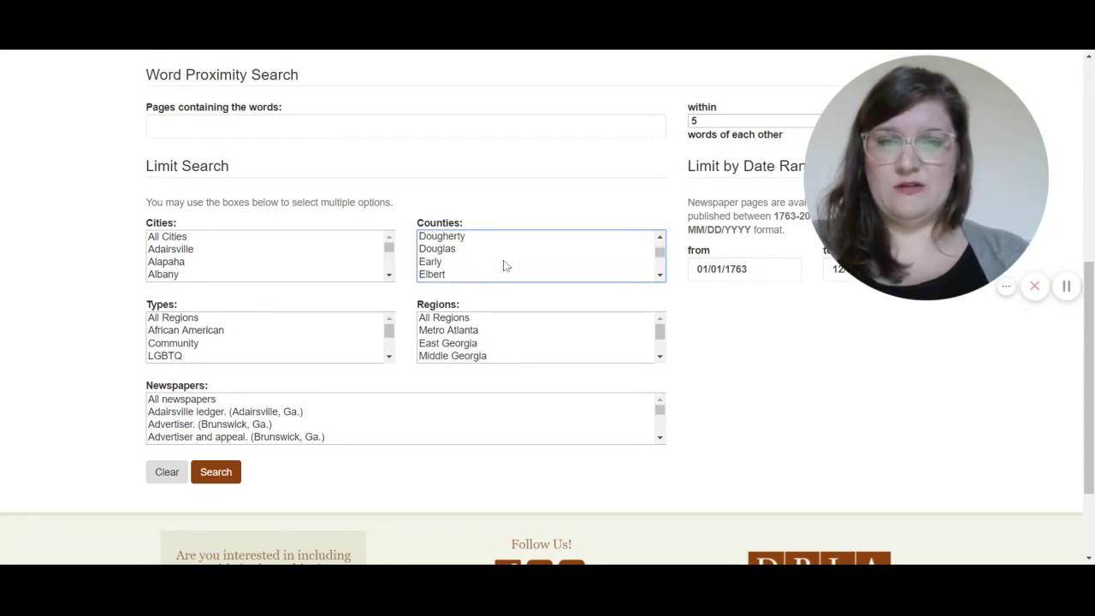
pyautogui.scroll(-1, 505, 265)
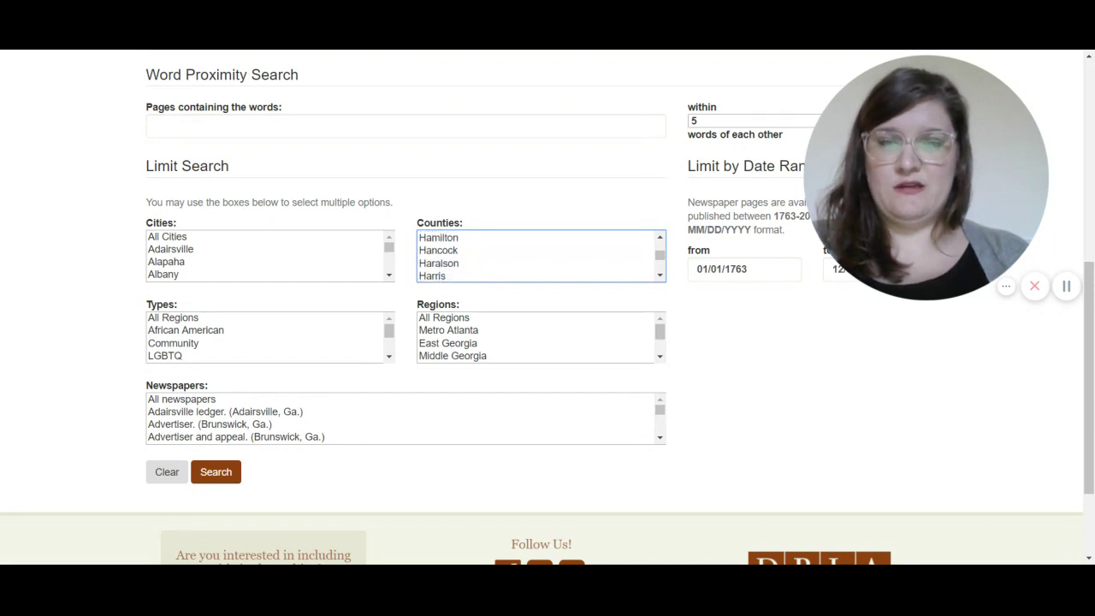
pyautogui.scroll(-2, 539, 257)
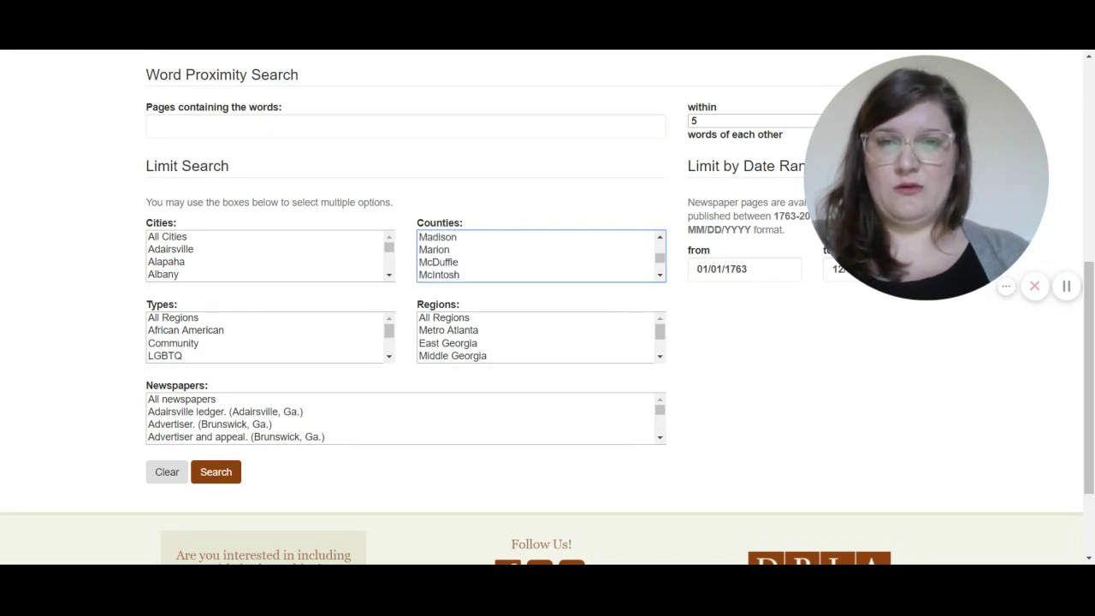
pyautogui.scroll(-4, 539, 256)
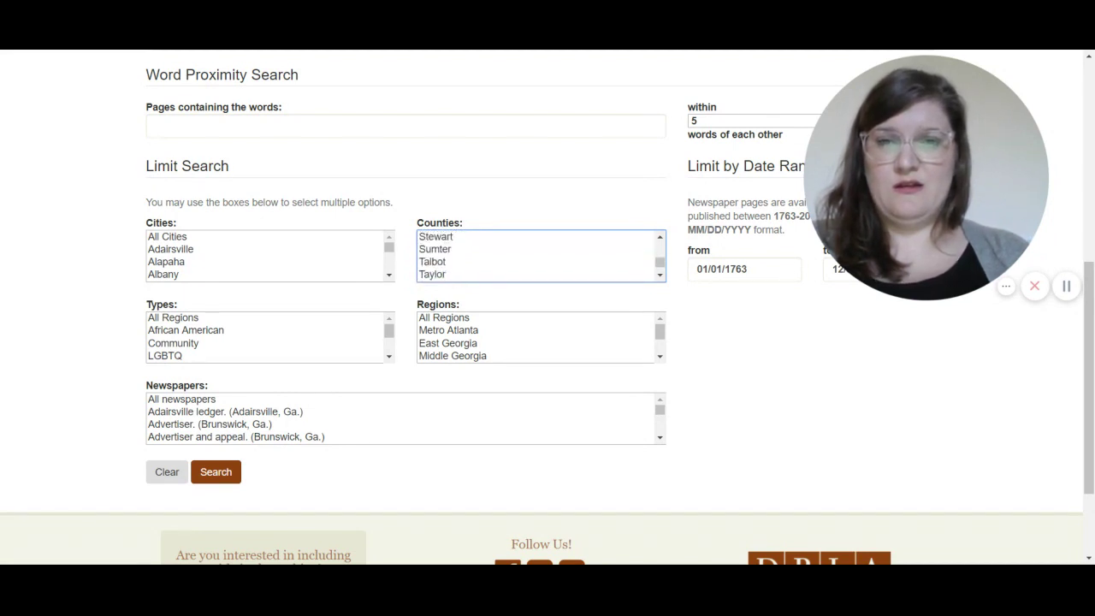
pyautogui.scroll(3, 540, 255)
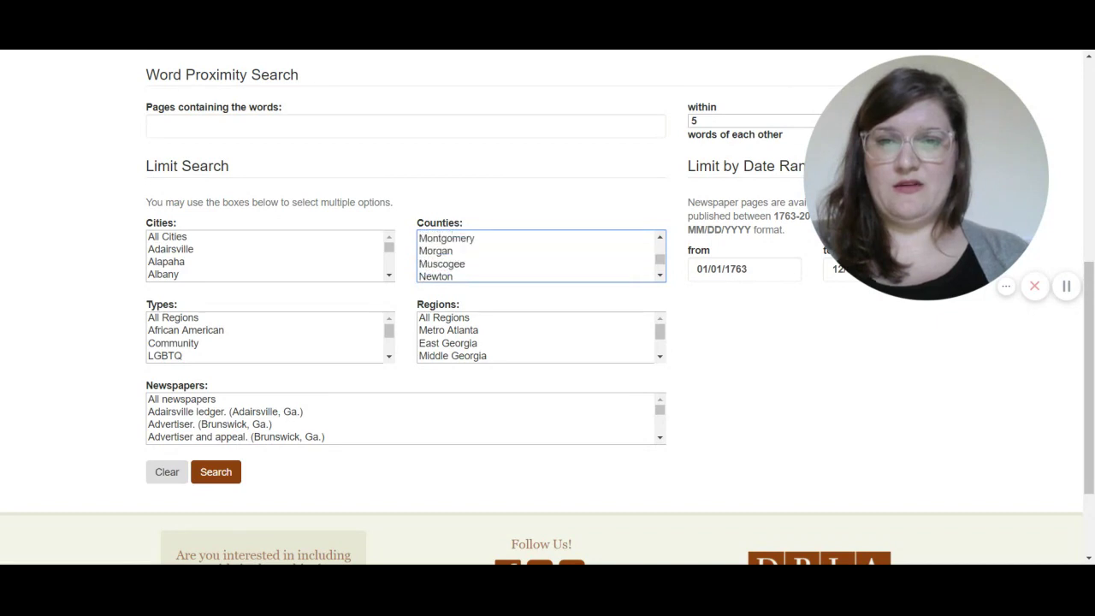
pyautogui.scroll(4, 444, 247)
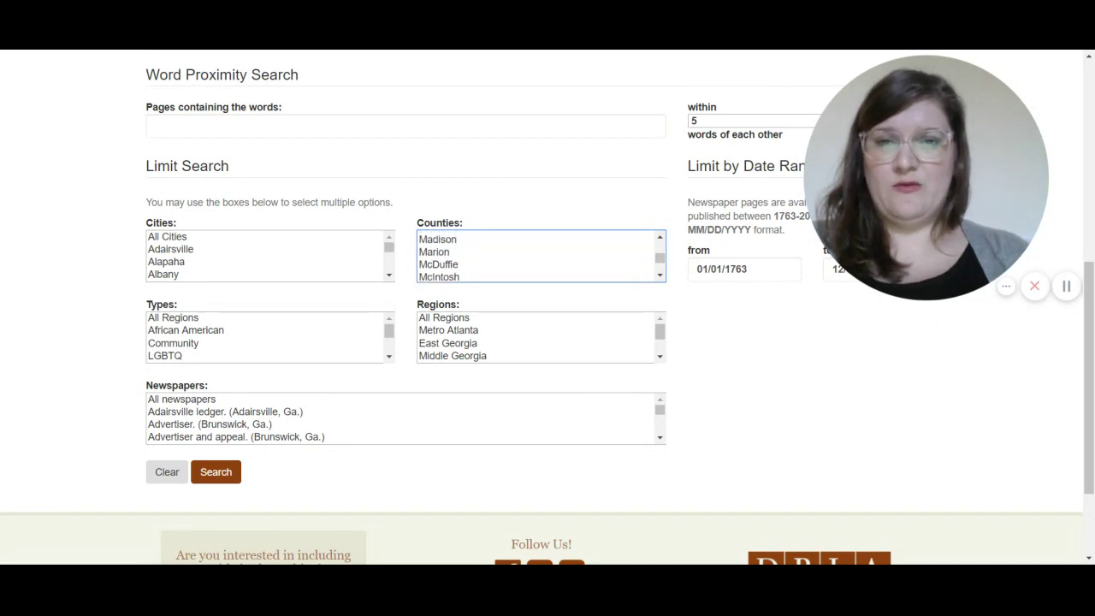
pyautogui.click(445, 242)
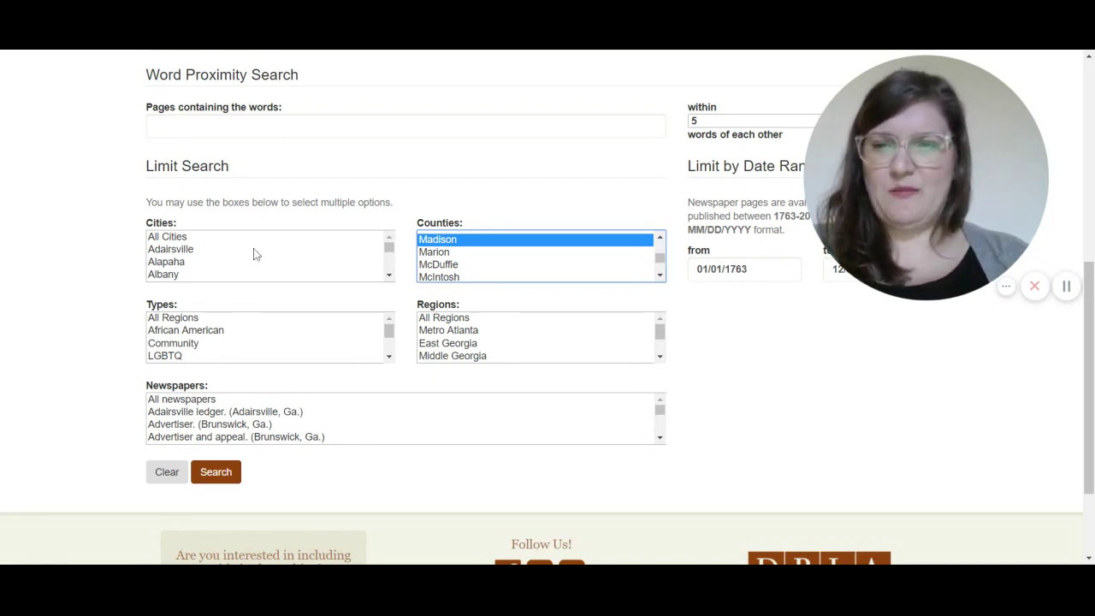
# Look through the cities available for limiting the search
pyautogui.scroll(-12, 253, 254)
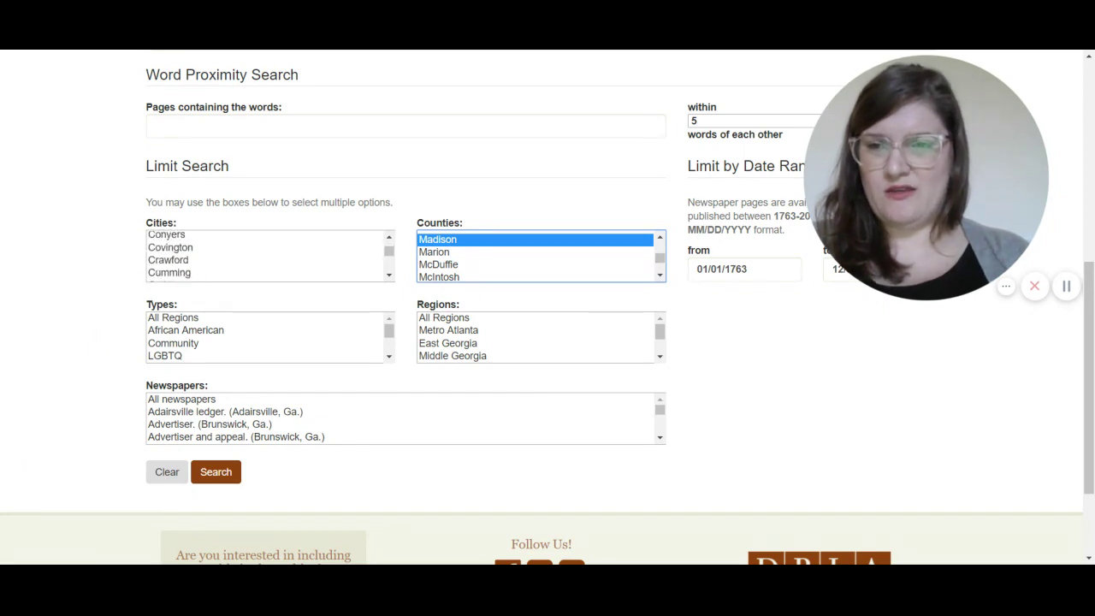
pyautogui.scroll(-15, 256, 255)
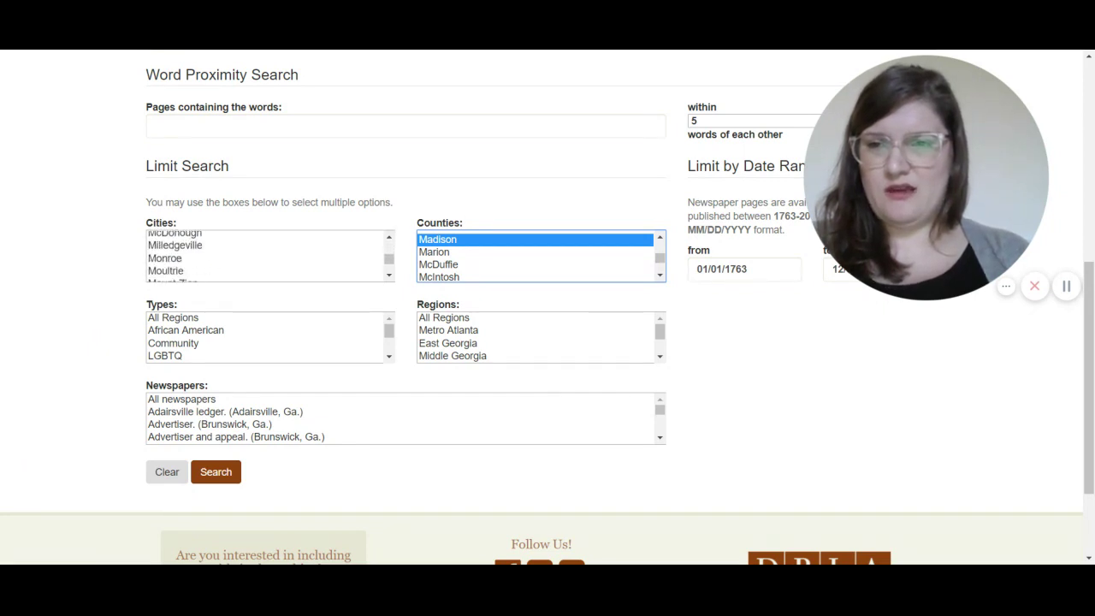
pyautogui.scroll(-12, 257, 255)
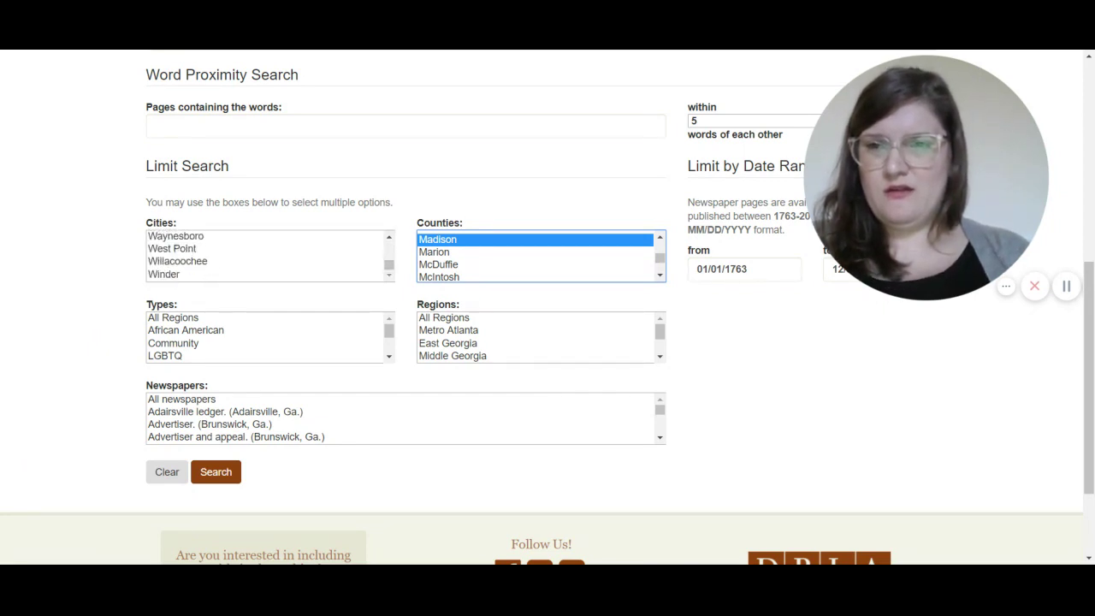
pyautogui.scroll(5, 228, 263)
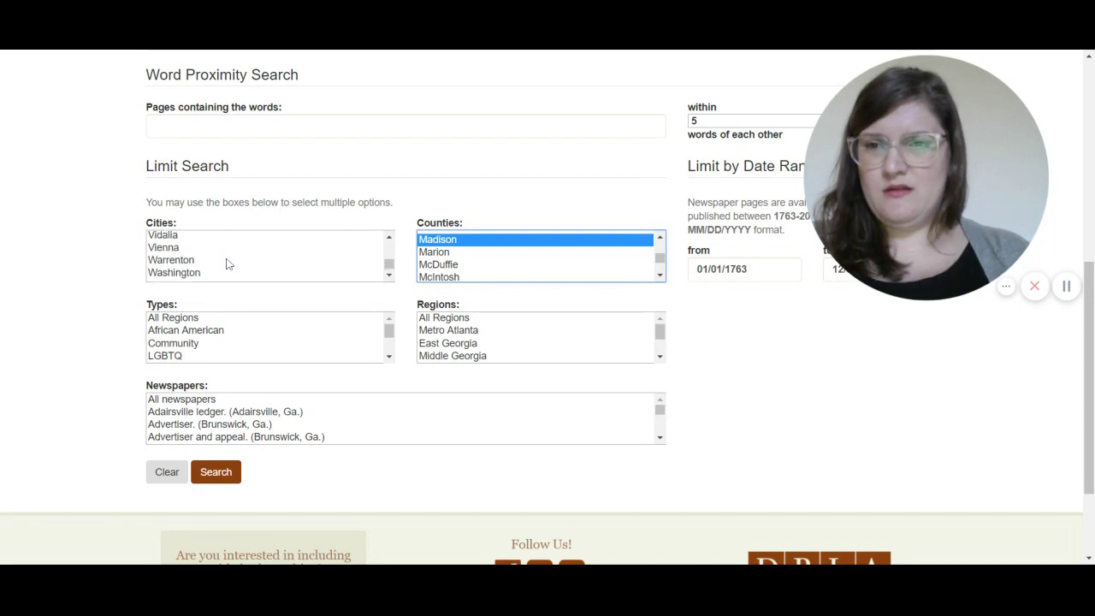
pyautogui.scroll(9, 228, 264)
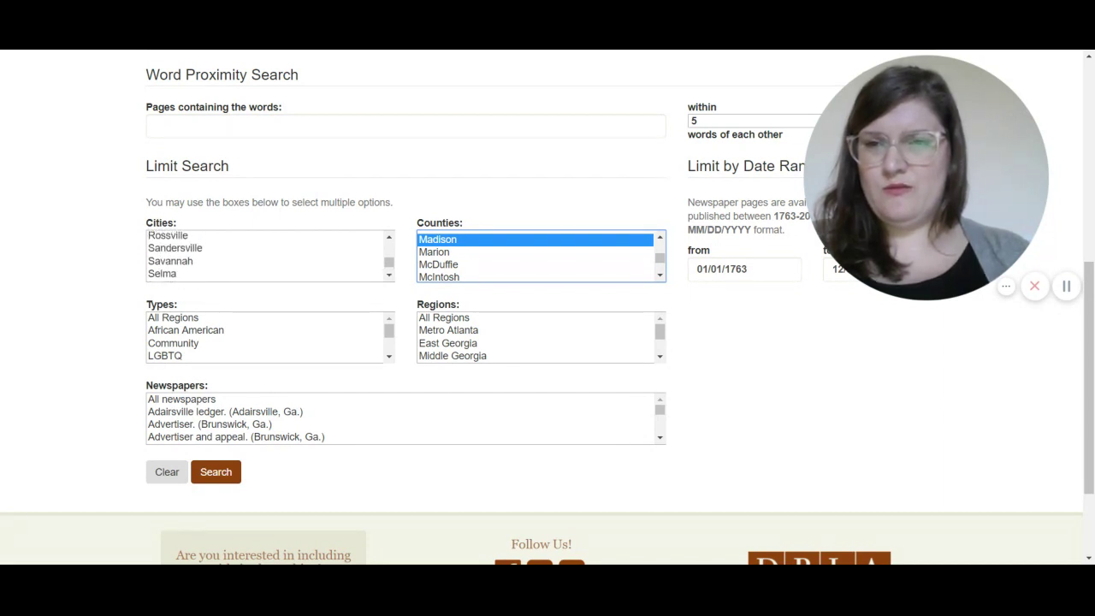
pyautogui.scroll(10, 228, 264)
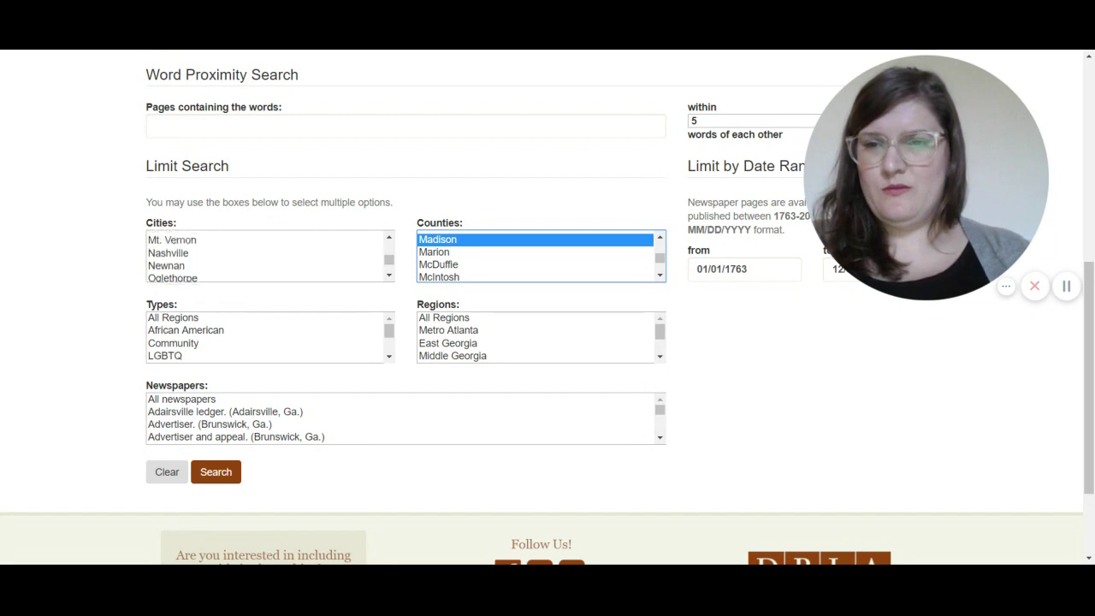
pyautogui.scroll(4, 227, 264)
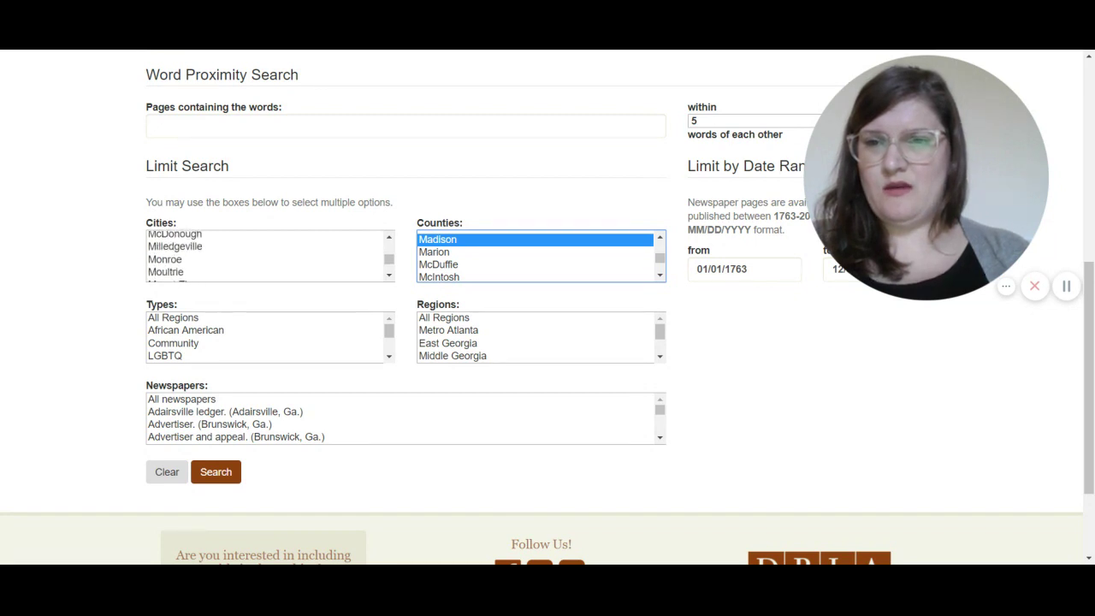
pyautogui.scroll(6, 228, 264)
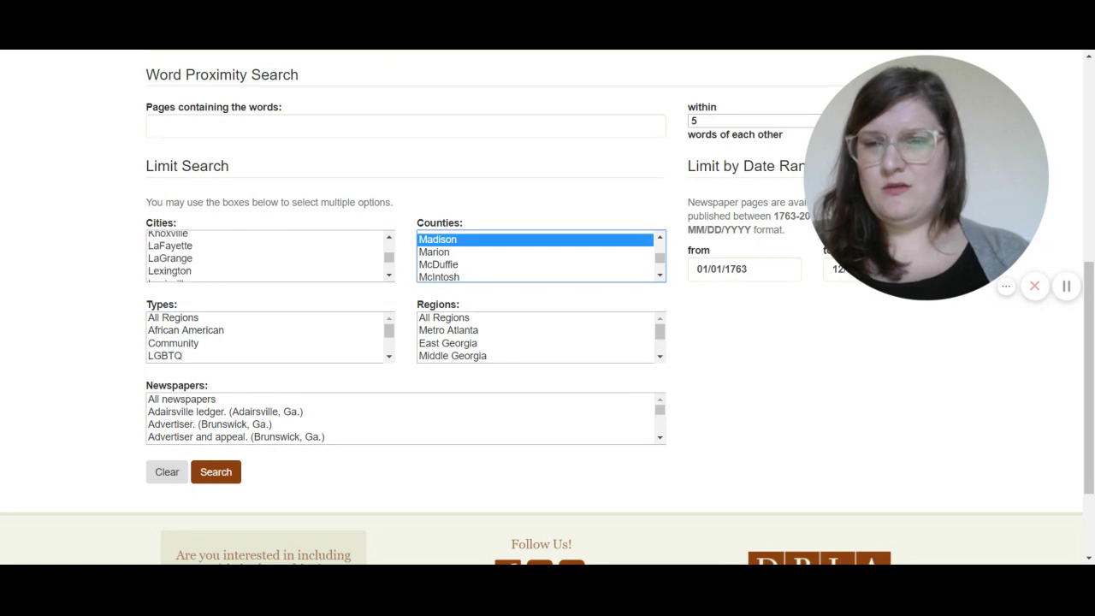
pyautogui.scroll(-3, 227, 263)
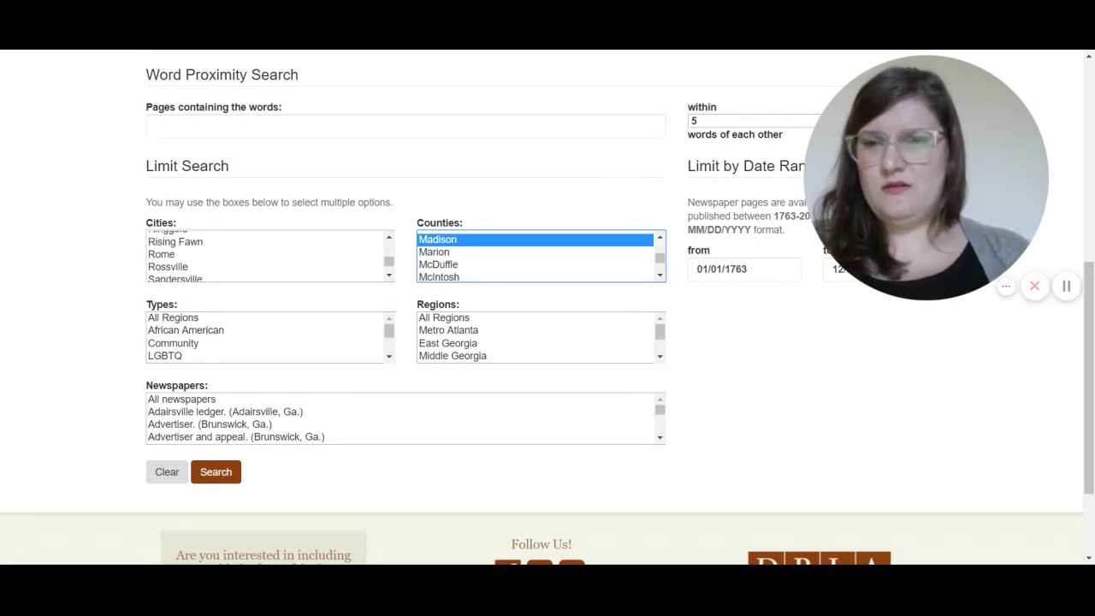
# Run the county-limited search for any of the words flu, Spanish, Influenza and quarantine, and view the first results
pyautogui.click(225, 481)
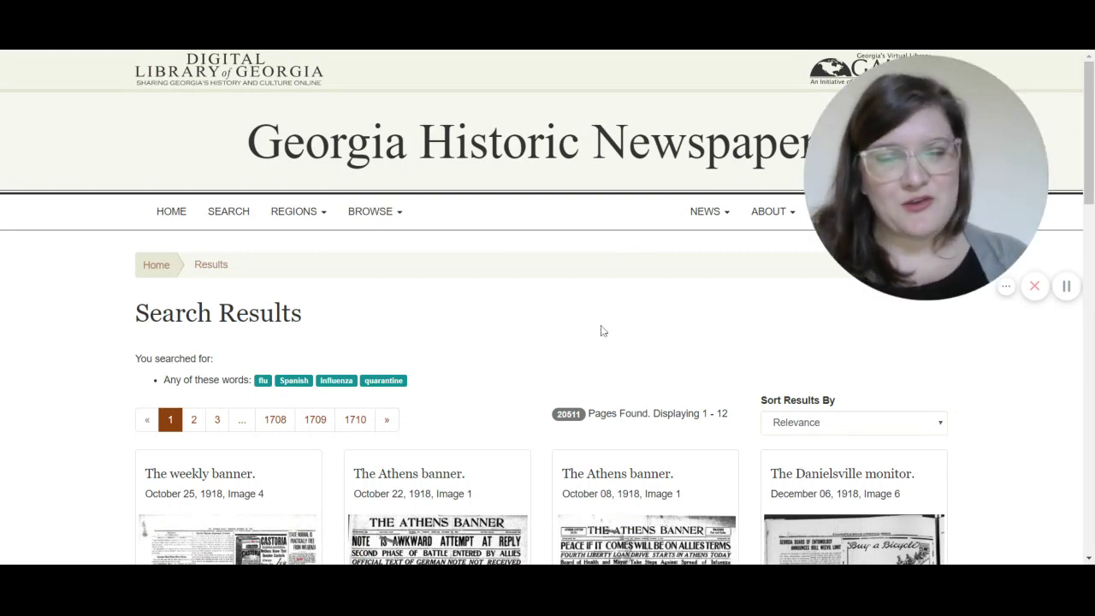
pyautogui.scroll(-1, 676, 350)
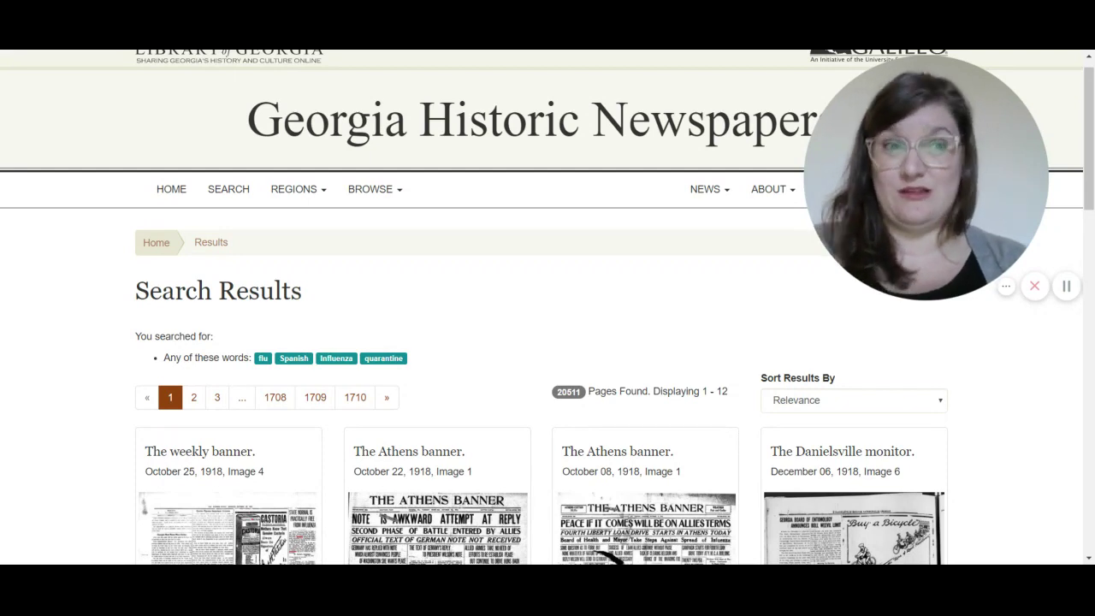
pyautogui.scroll(-1, 667, 325)
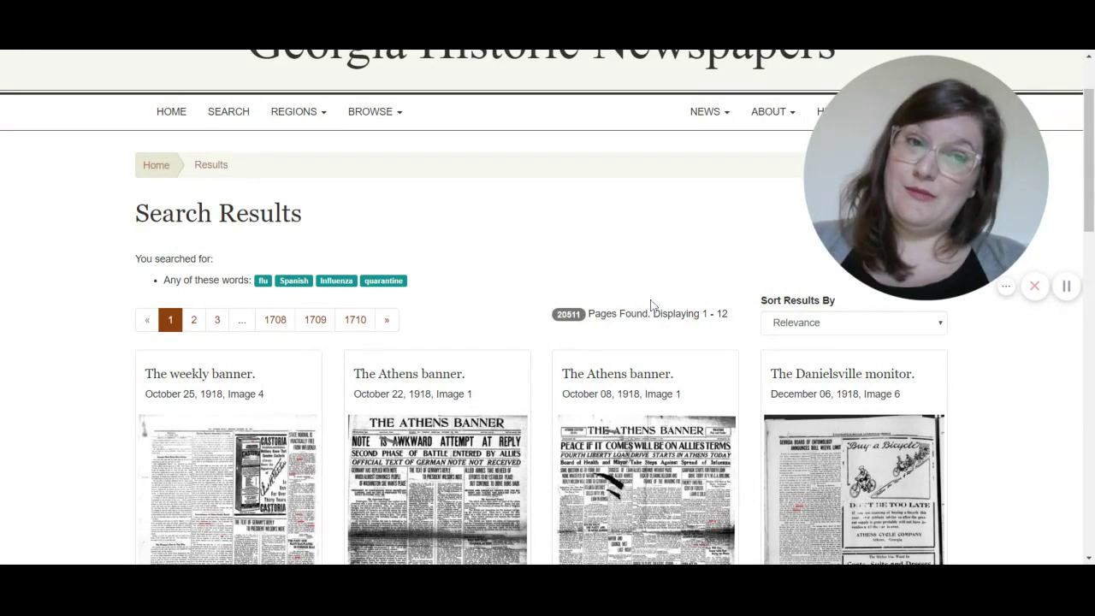
pyautogui.scroll(-1, 636, 272)
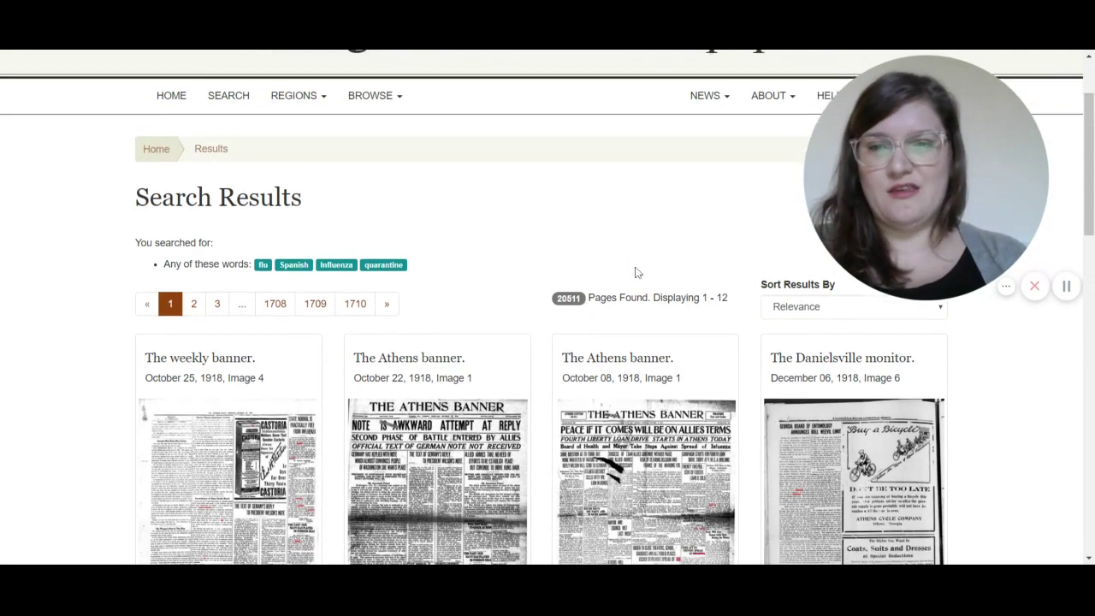
# Examine the titles and dates of the first newspaper pages found by the flu, Spanish, Influenza and quarantine search
pyautogui.scroll(-1, 636, 272)
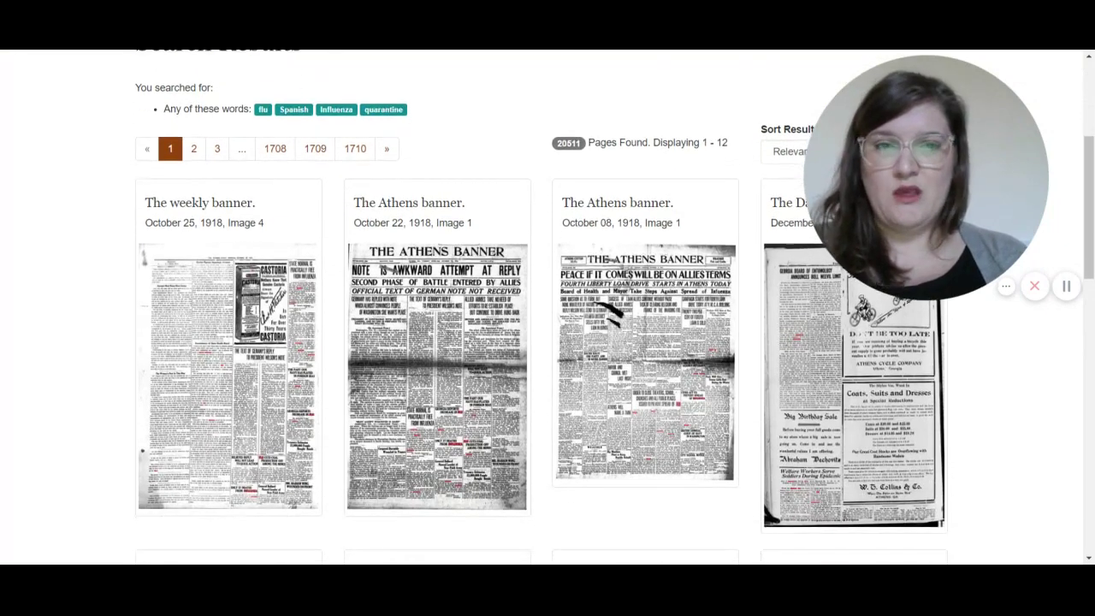
pyautogui.scroll(1, 616, 307)
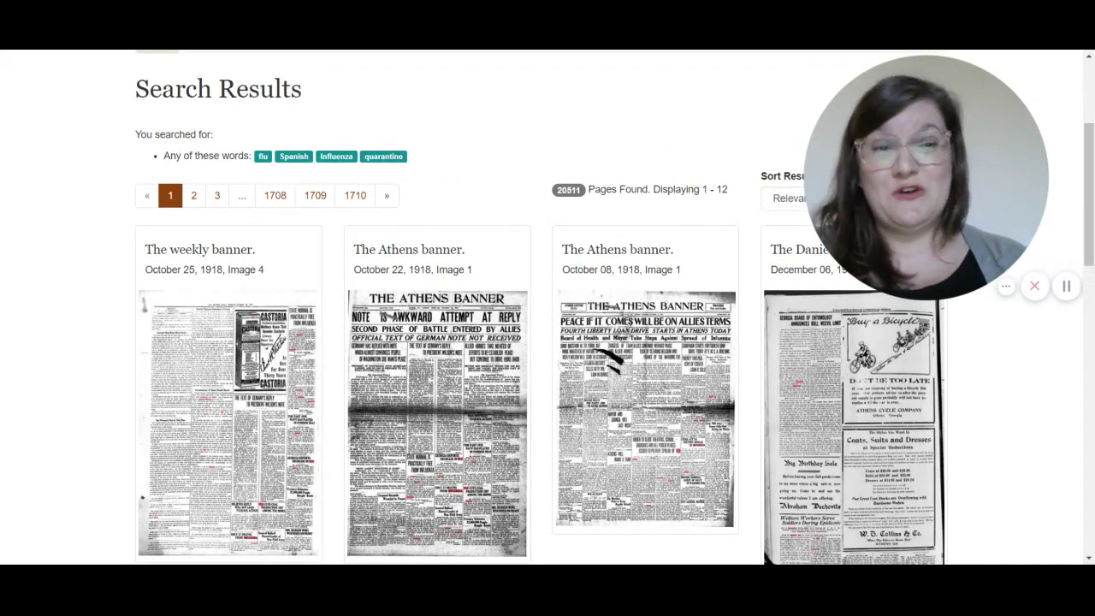
pyautogui.scroll(1, 192, 341)
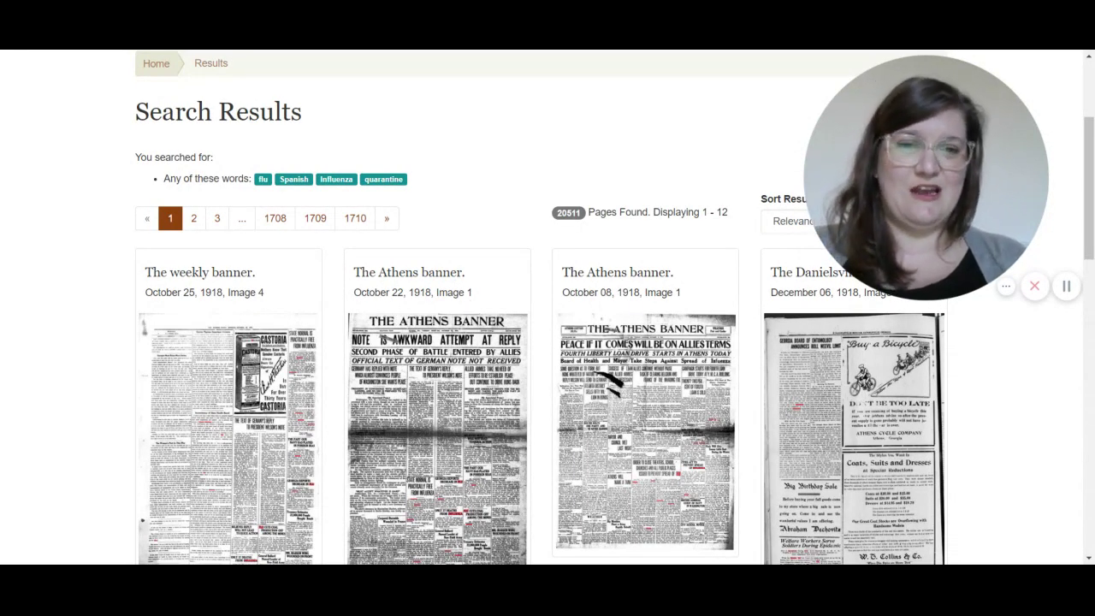
pyautogui.scroll(-1, 982, 413)
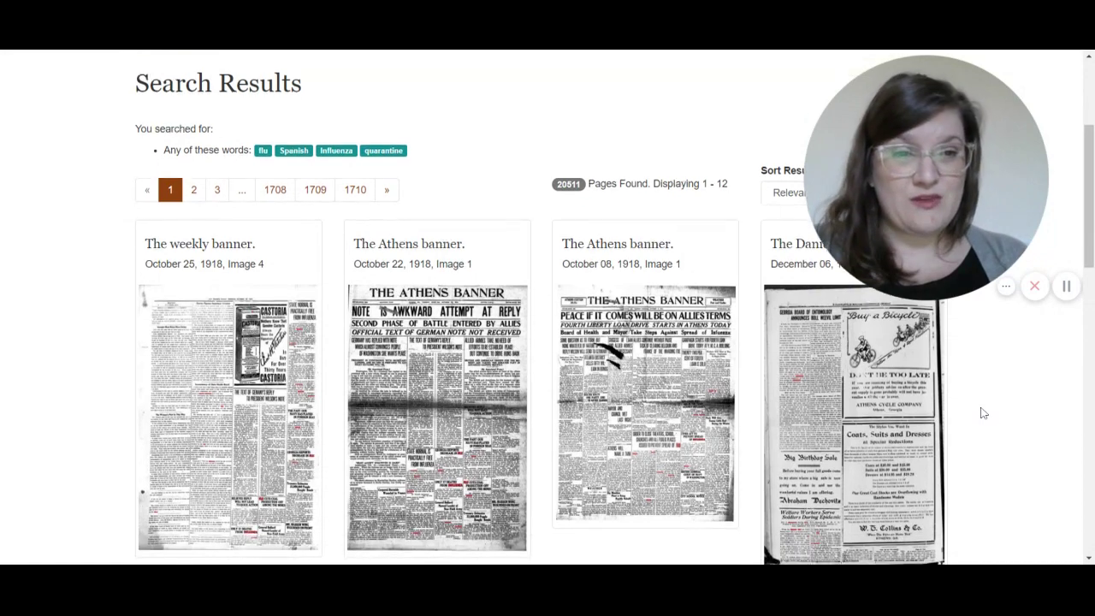
pyautogui.scroll(3, 982, 413)
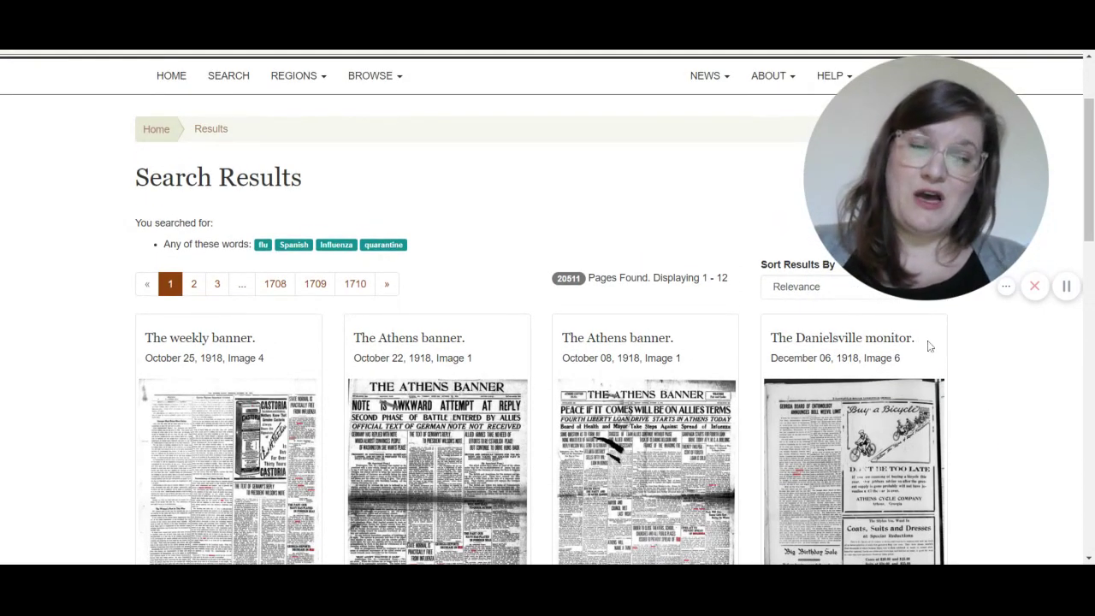
pyautogui.scroll(-5, 965, 399)
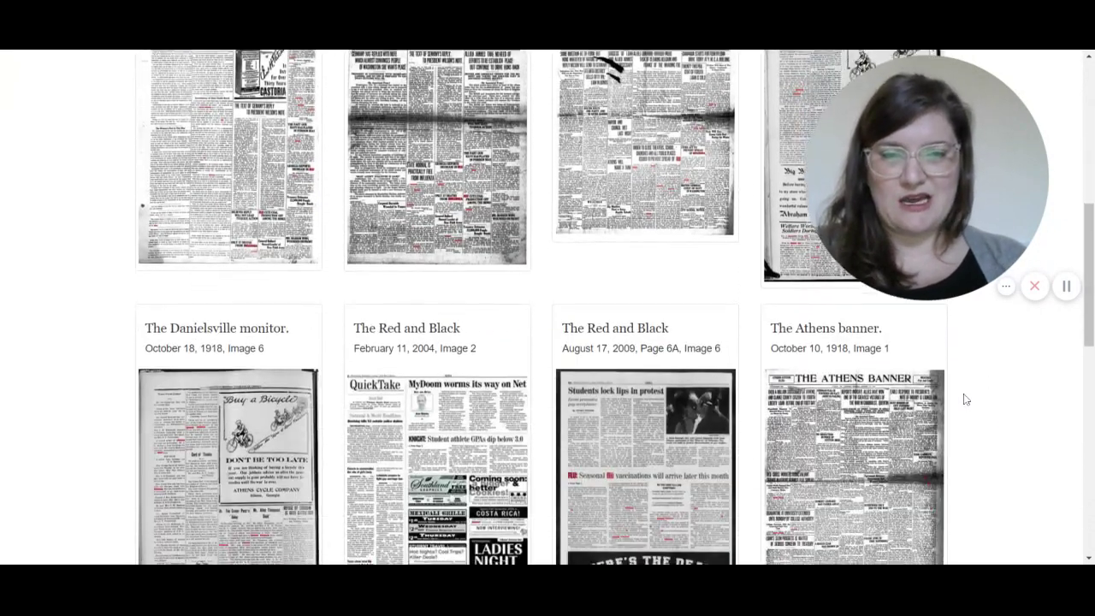
pyautogui.scroll(-2, 965, 399)
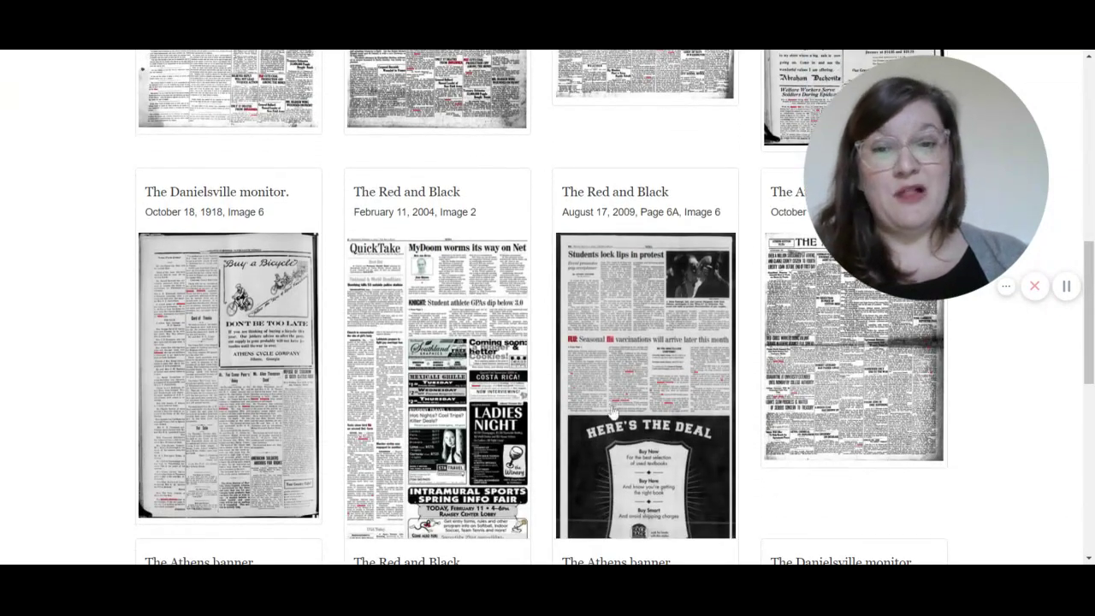
# Open The Red and Black of February 11, 2004, Image 2, examine its highlighted search words, and return to the results
pyautogui.click(394, 362)
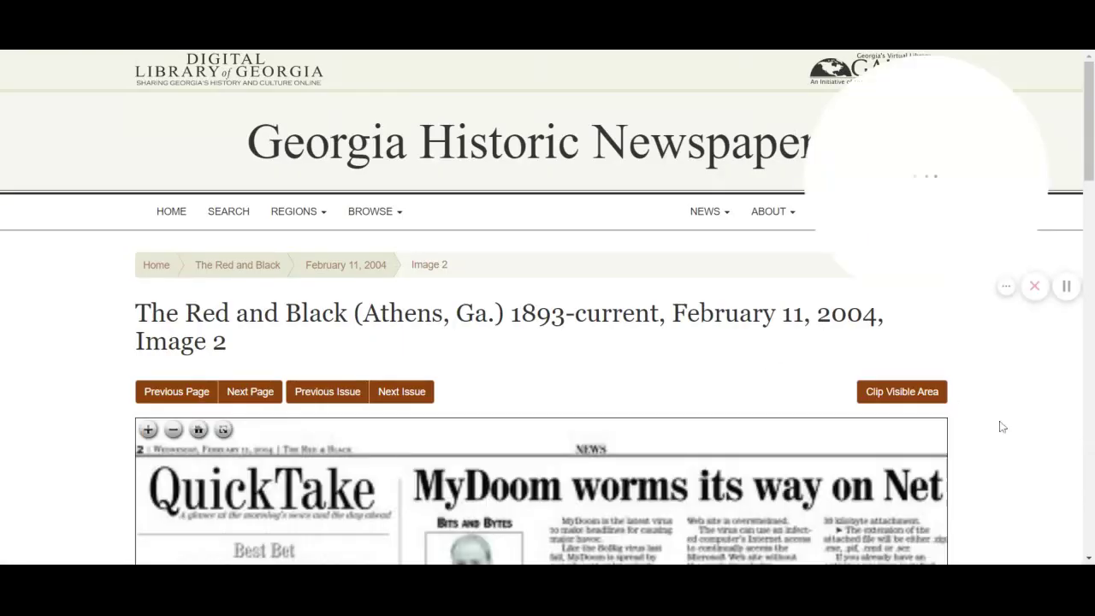
pyautogui.scroll(-1, 1004, 426)
pyautogui.scroll(-10, 1004, 426)
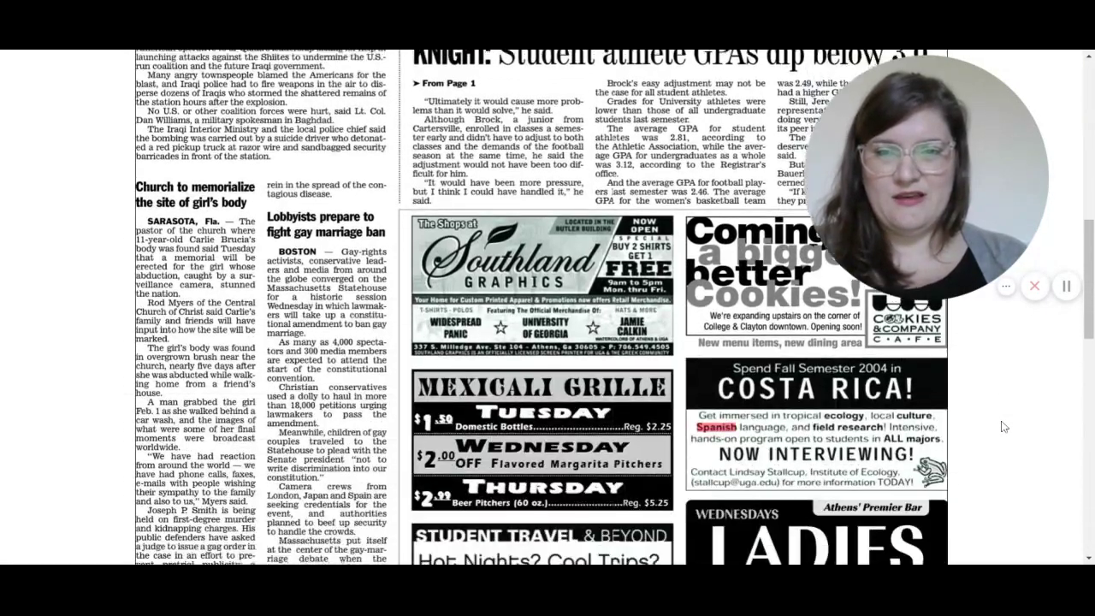
pyautogui.scroll(-1, 615, 307)
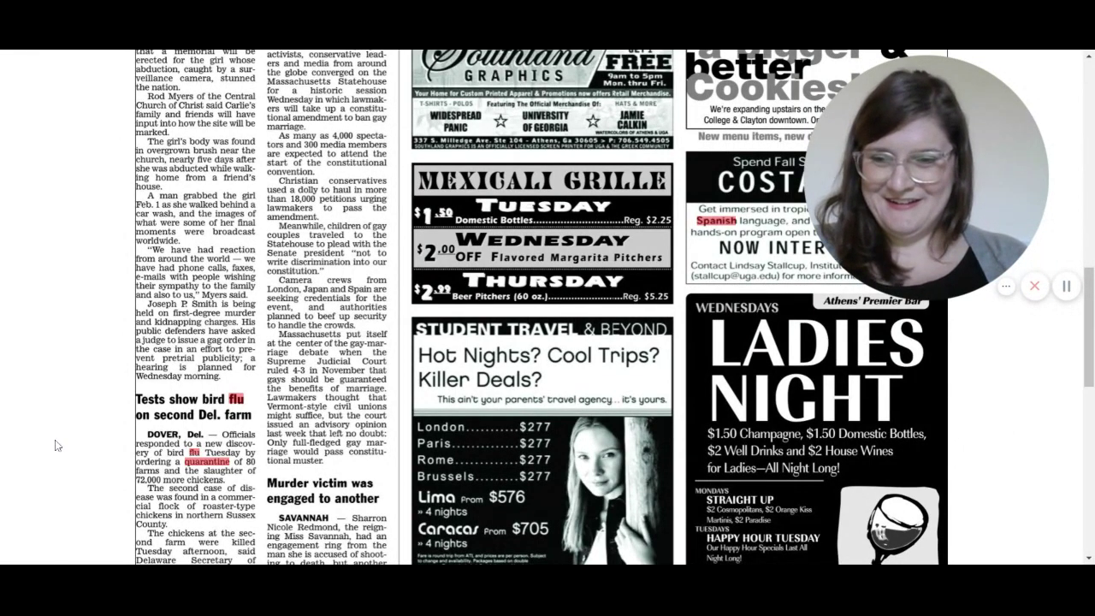
pyautogui.scroll(-5, 73, 466)
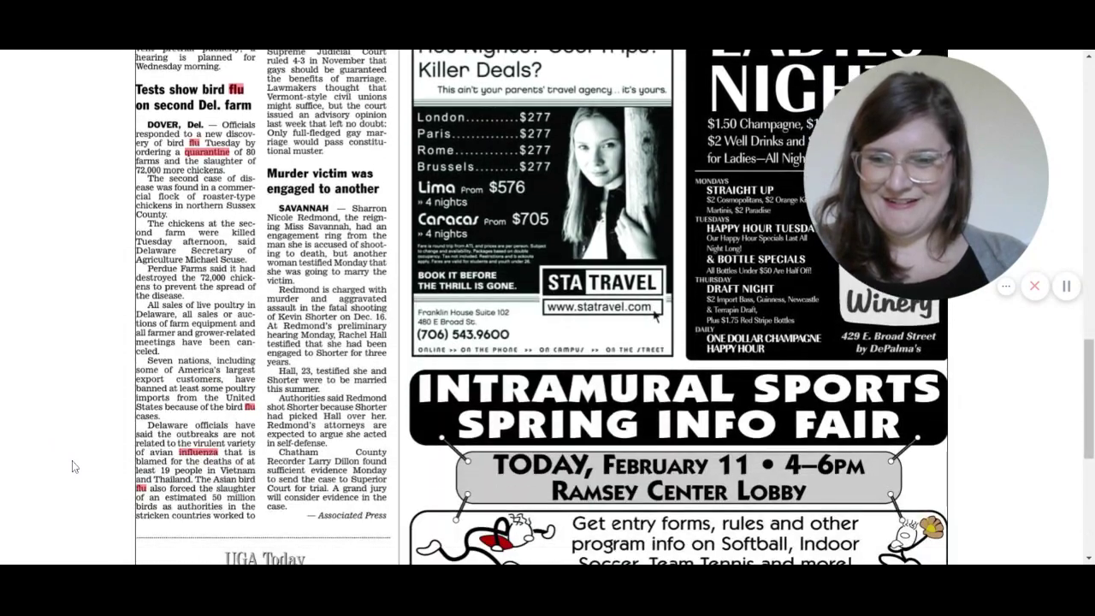
pyautogui.scroll(12, 656, 315)
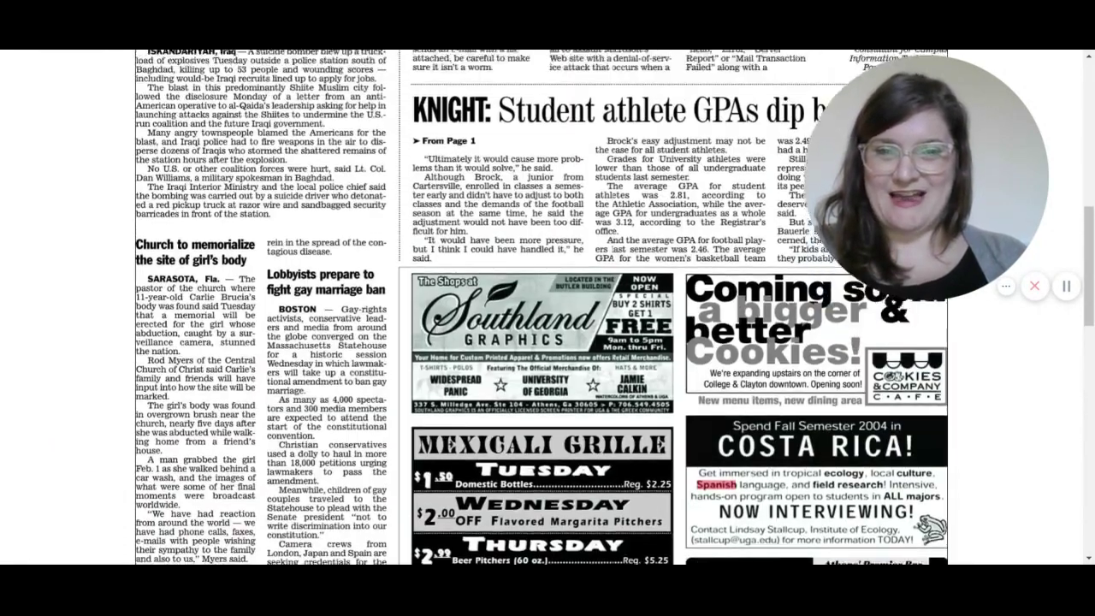
pyautogui.scroll(2, 540, 308)
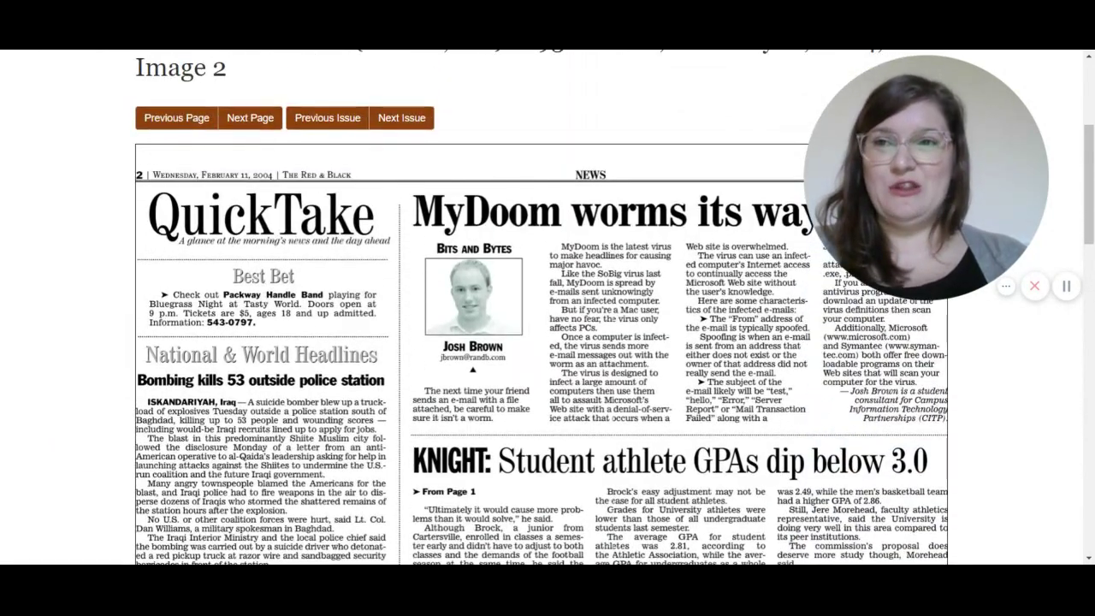
pyautogui.hotkey('alt', 'Left')
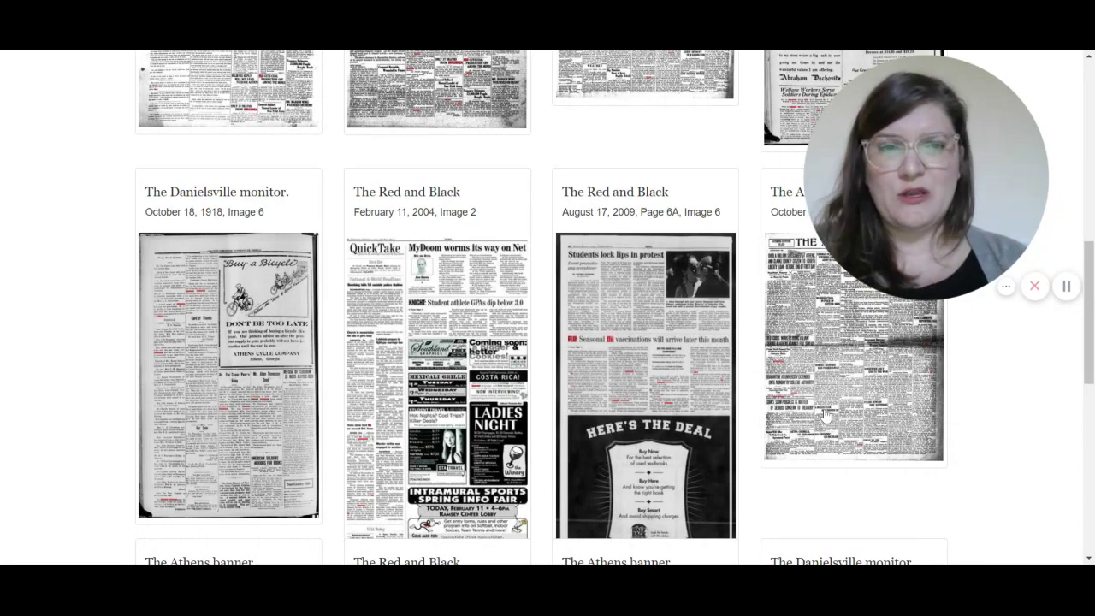
# Look through the remaining newspaper pages on the first page of results
pyautogui.scroll(1, 1006, 445)
pyautogui.scroll(-2, 1006, 445)
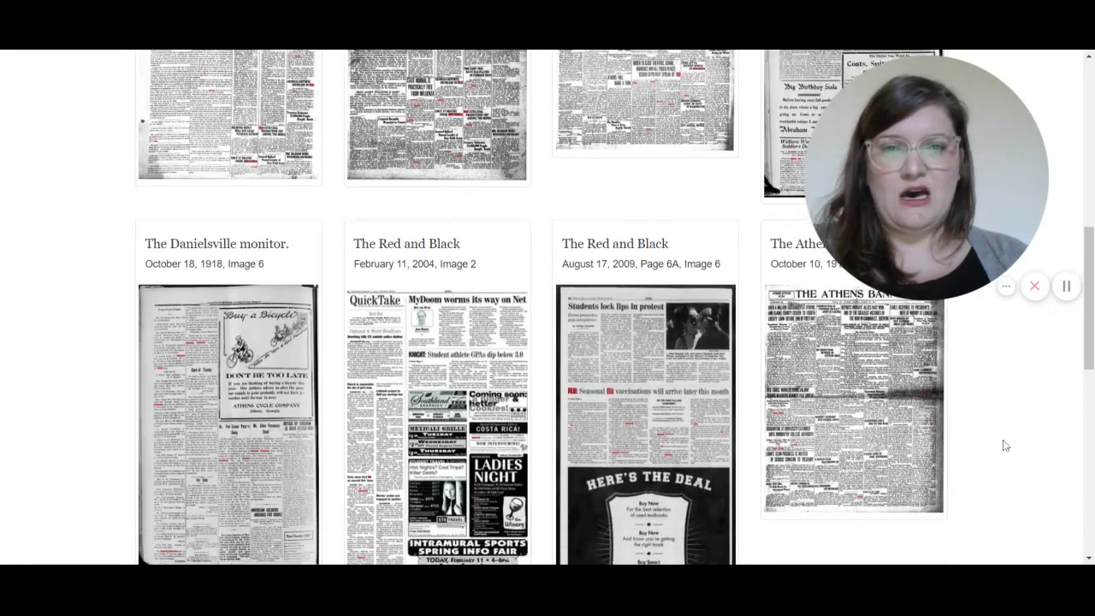
pyautogui.scroll(-1, 1005, 445)
pyautogui.scroll(1, 548, 309)
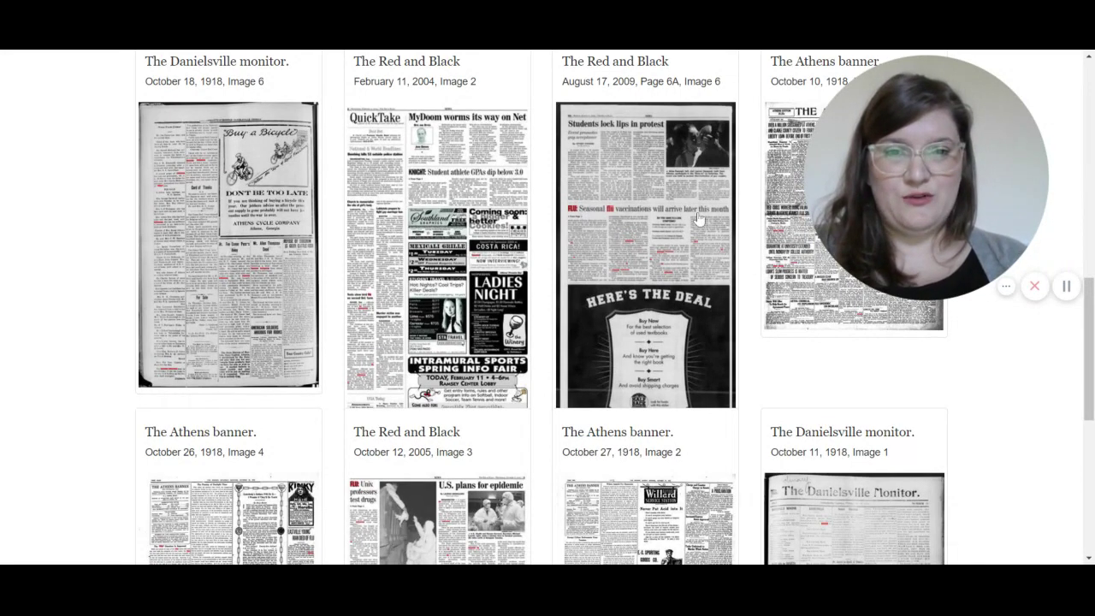
pyautogui.scroll(-3, 975, 390)
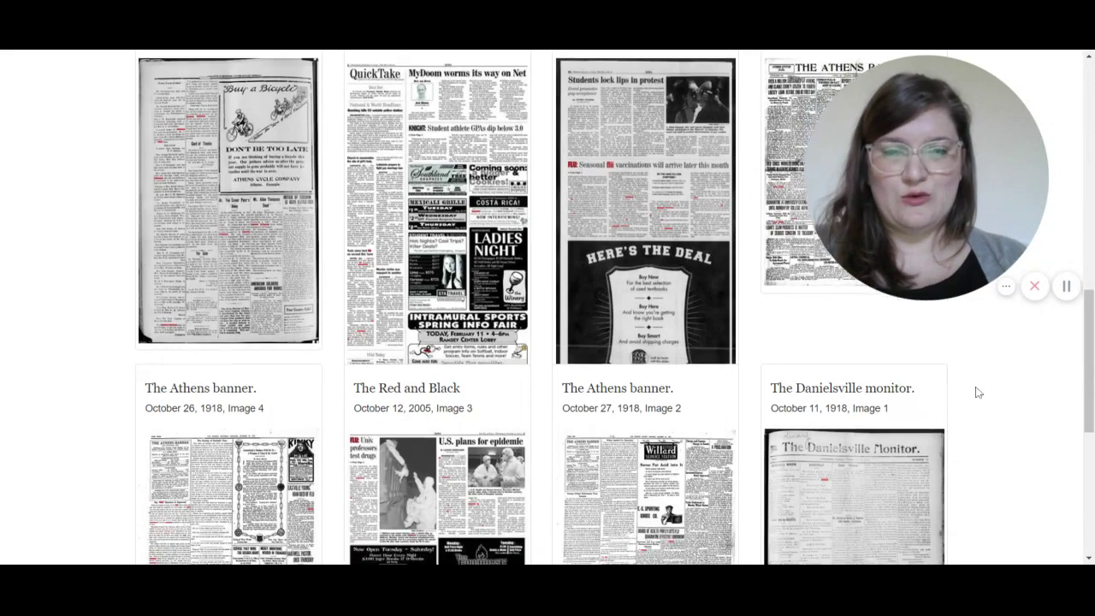
pyautogui.scroll(-2, 979, 392)
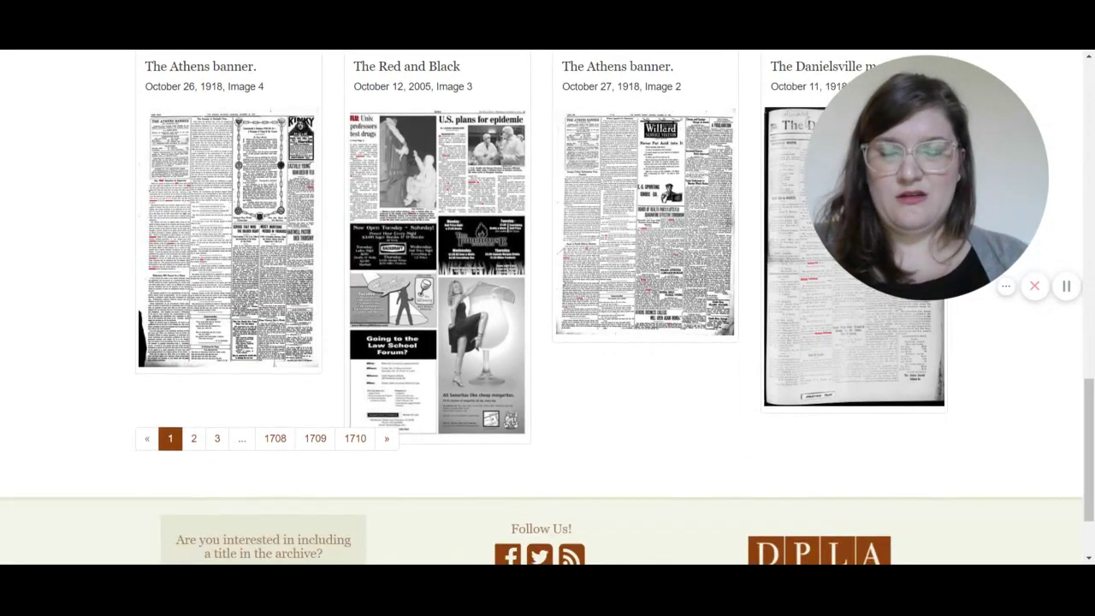
# Return to the search form and set the start of the date range to 01/01/1918
pyautogui.scroll(13, 979, 392)
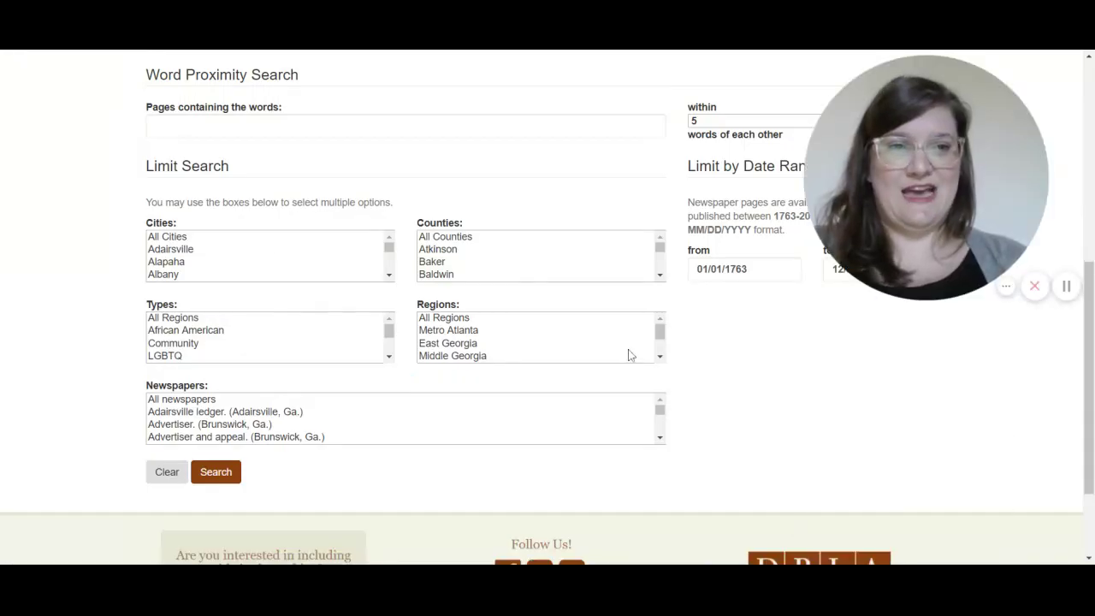
pyautogui.moveTo(984, 291); pyautogui.dragTo(930, 549)
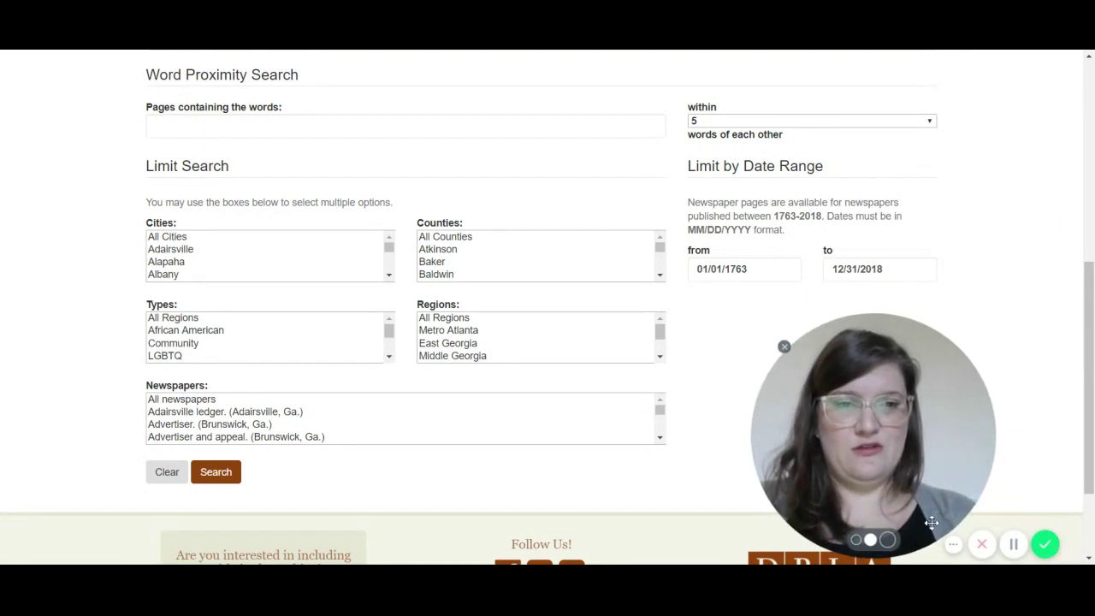
pyautogui.click(753, 269)
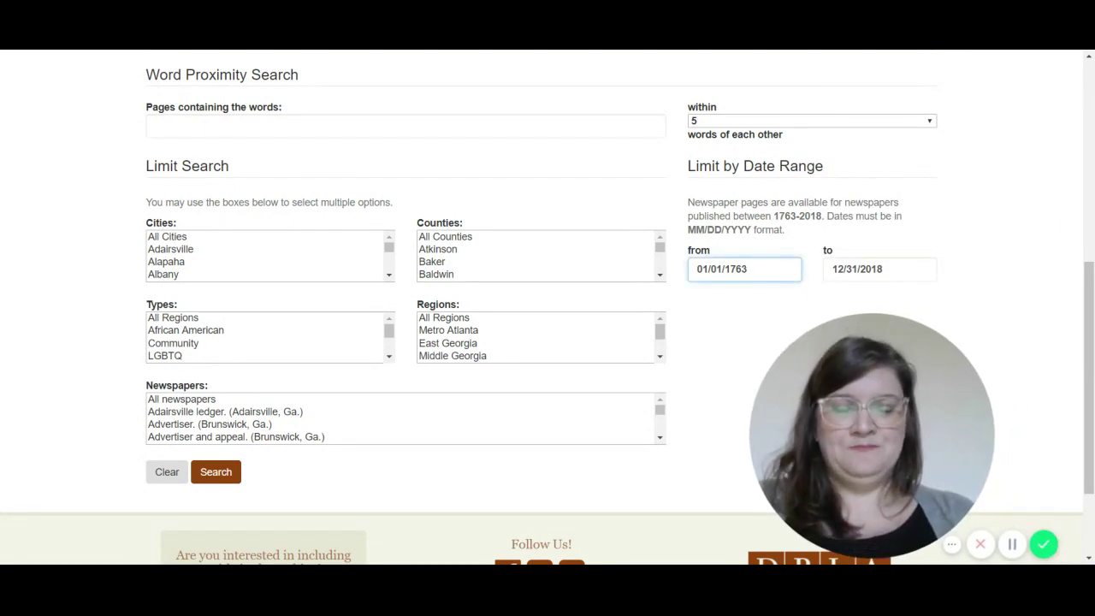
pyautogui.press('BackSpace')
pyautogui.press('BackSpace')
pyautogui.press('BackSpace')
pyautogui.press('BackSpace')
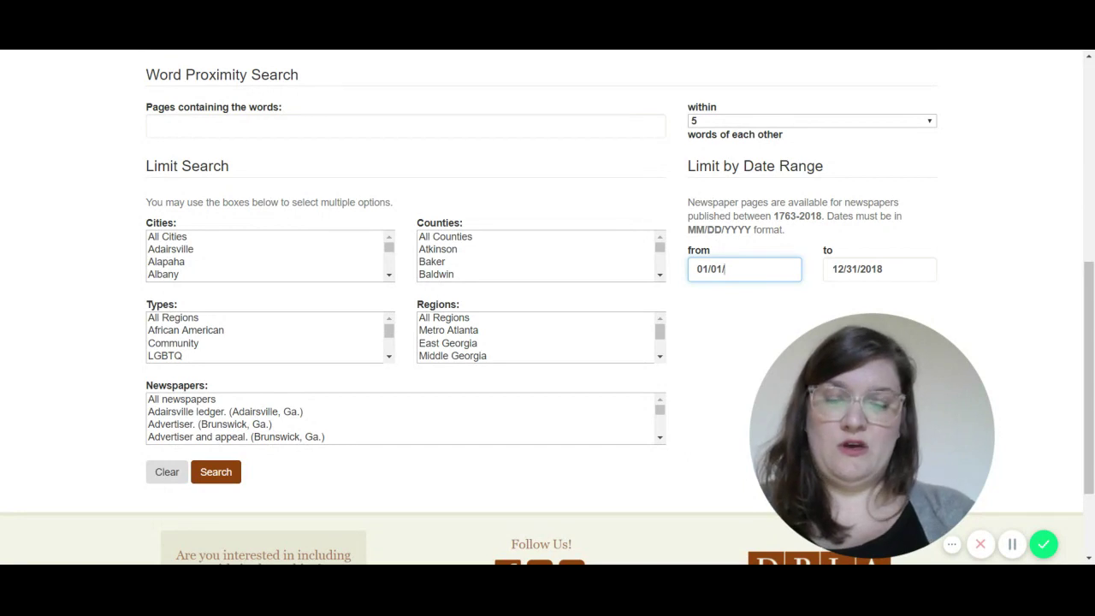
pyautogui.write('1918')
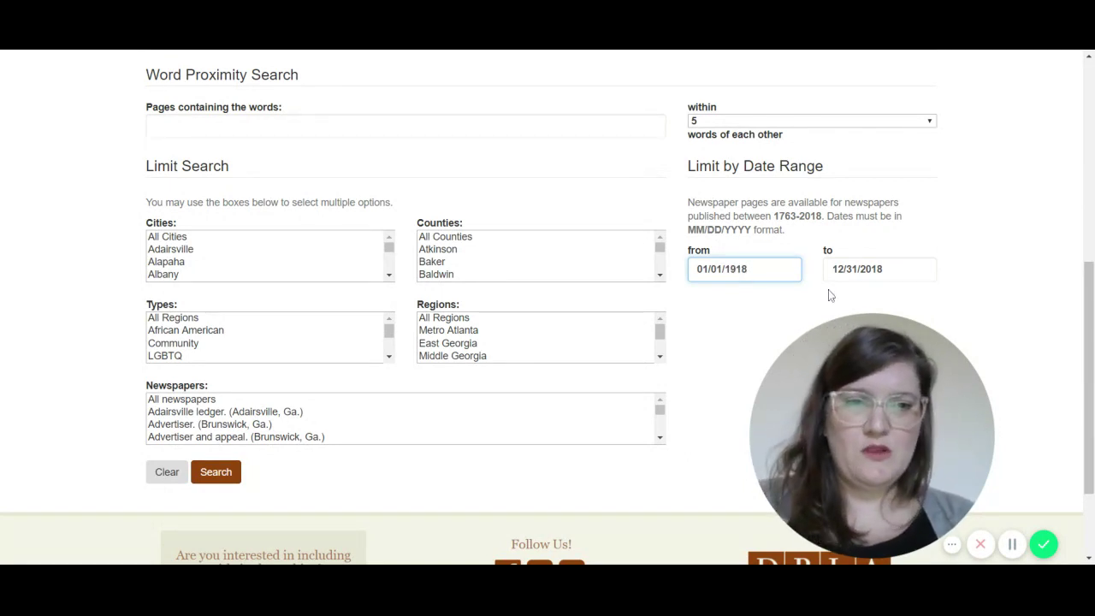
# Set the end of the date range to 12/31/1940
pyautogui.moveTo(884, 270); pyautogui.dragTo(830, 269)
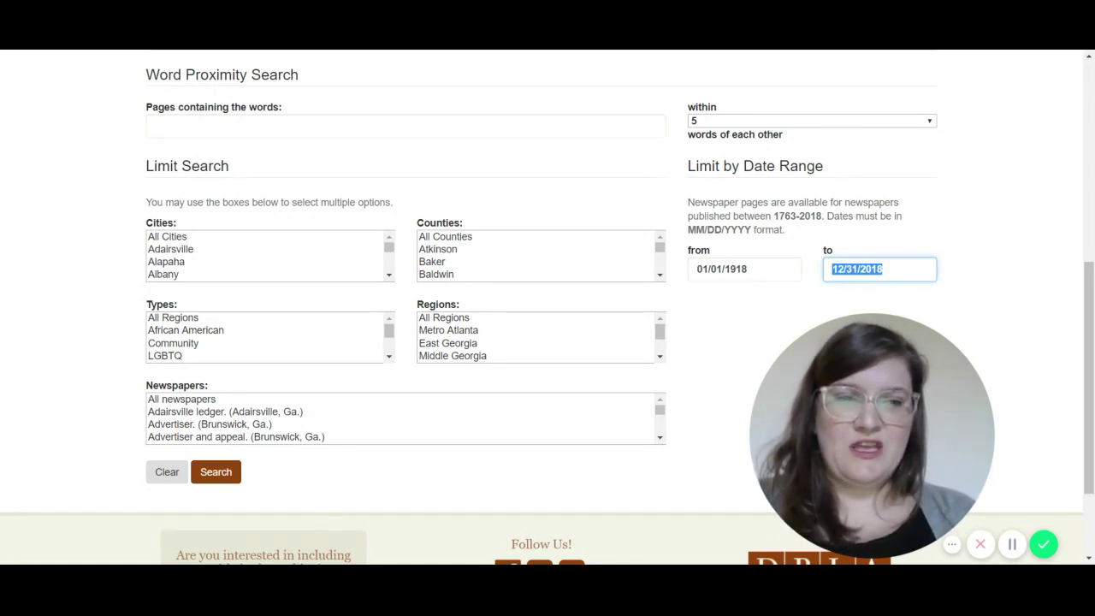
pyautogui.click(784, 316)
pyautogui.click(884, 269)
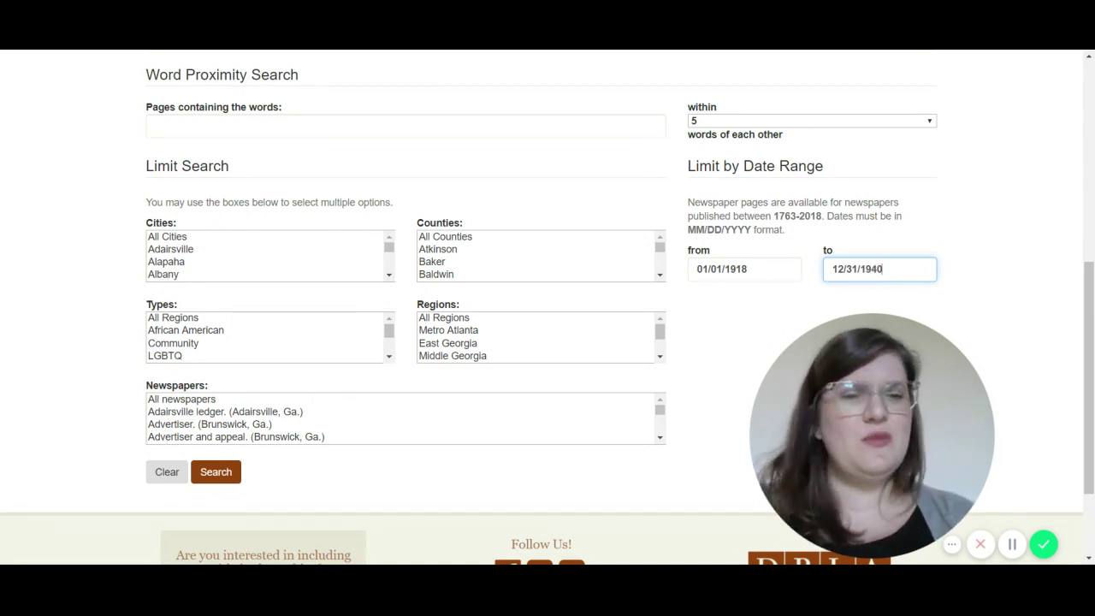
pyautogui.click(985, 297)
# Run the date-limited search and look through the first page of results
pyautogui.scroll(-1, 497, 389)
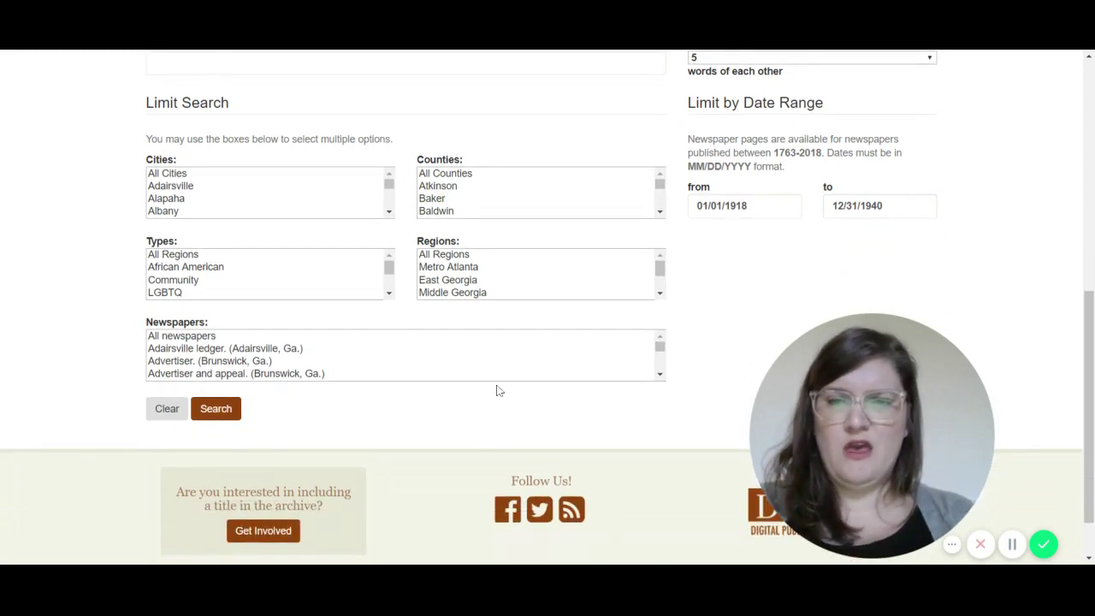
pyautogui.click(226, 416)
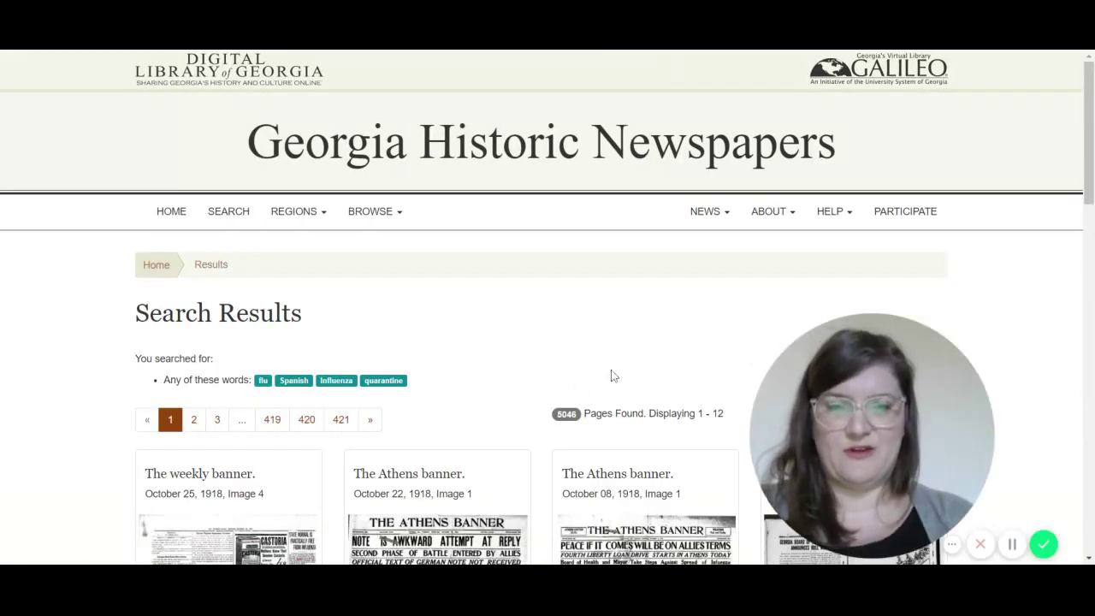
pyautogui.scroll(-2, 682, 349)
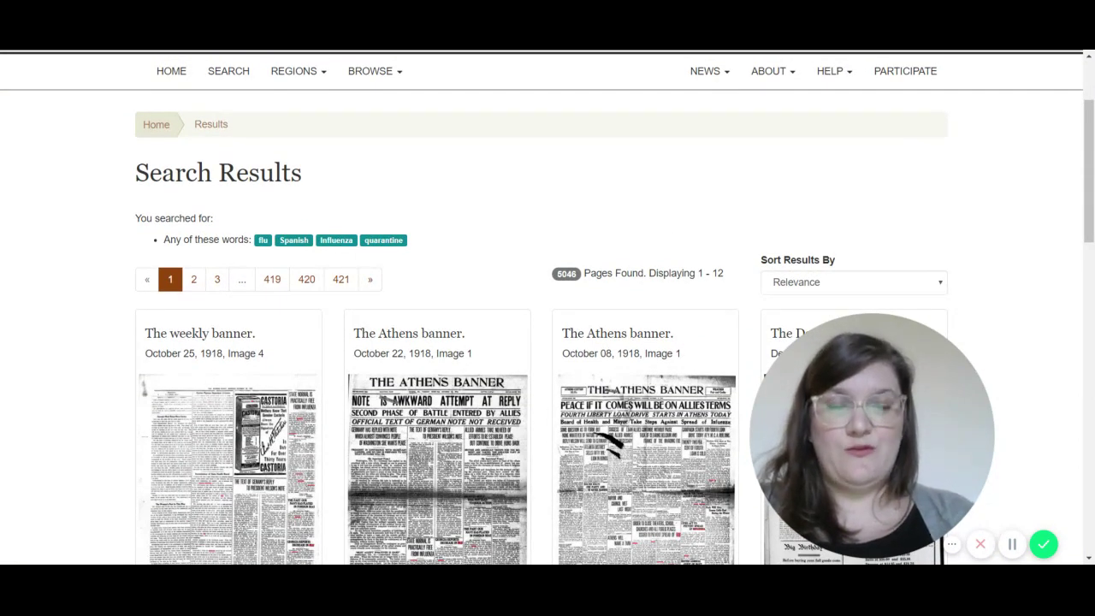
pyautogui.scroll(-3, 634, 224)
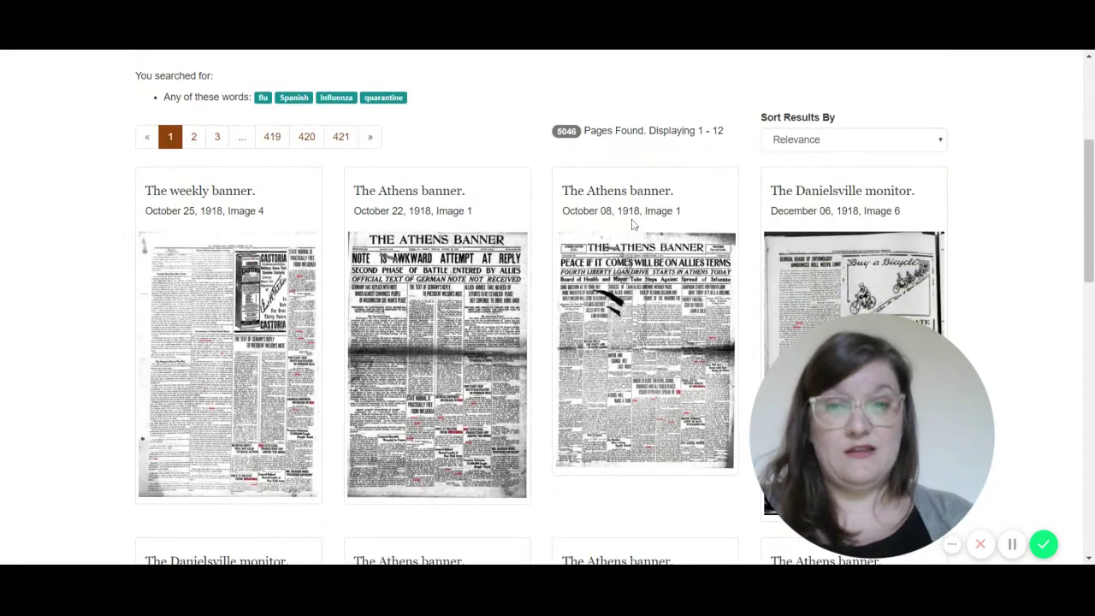
pyautogui.scroll(-3, 548, 308)
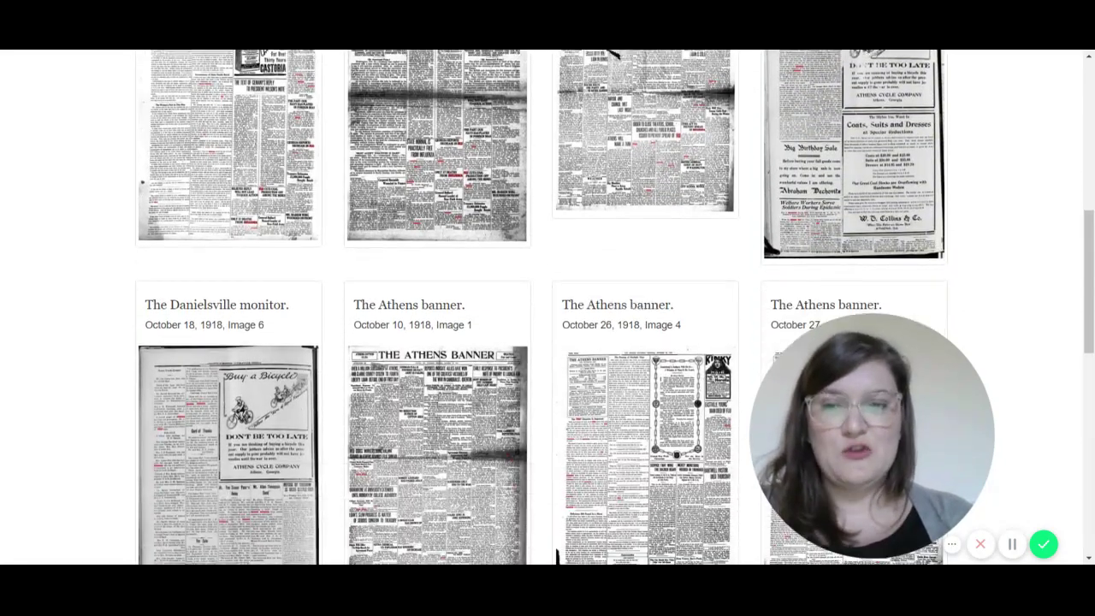
pyautogui.scroll(-6, 548, 308)
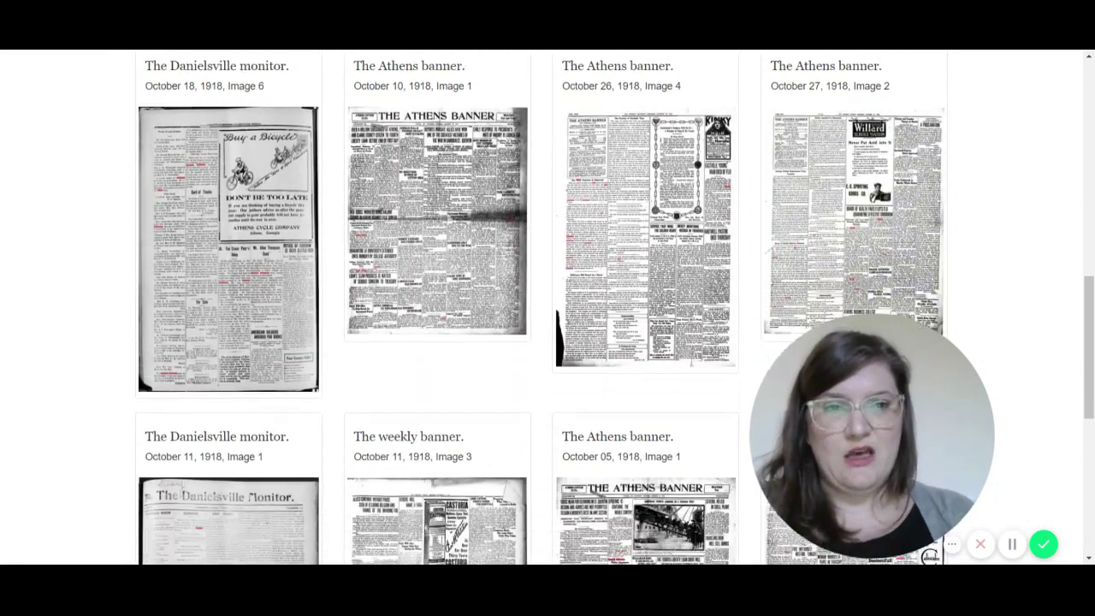
pyautogui.scroll(-3, 547, 308)
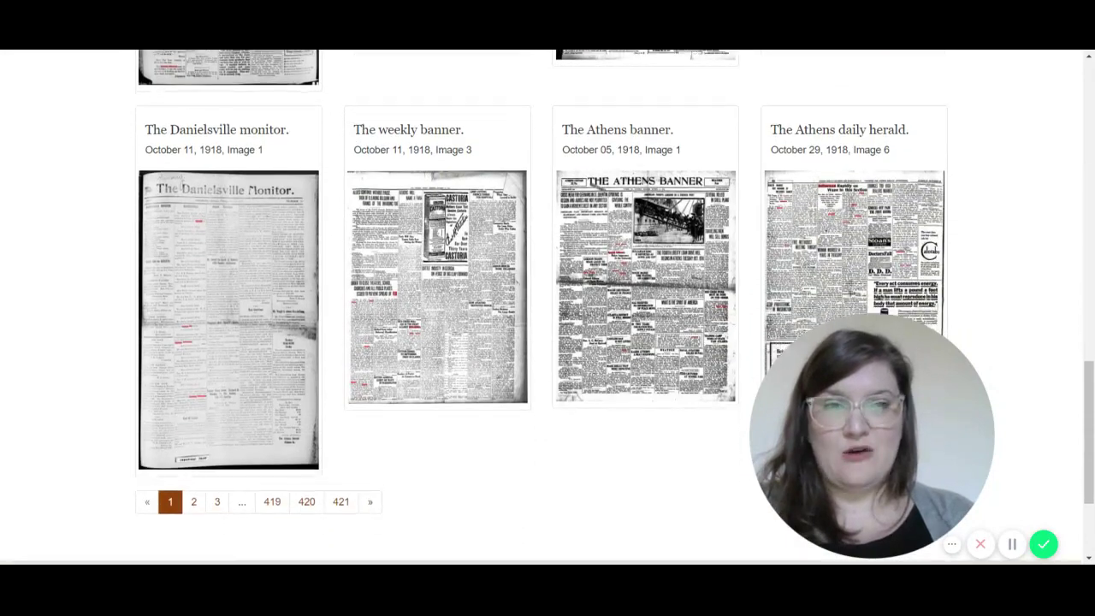
pyautogui.scroll(-1, 218, 349)
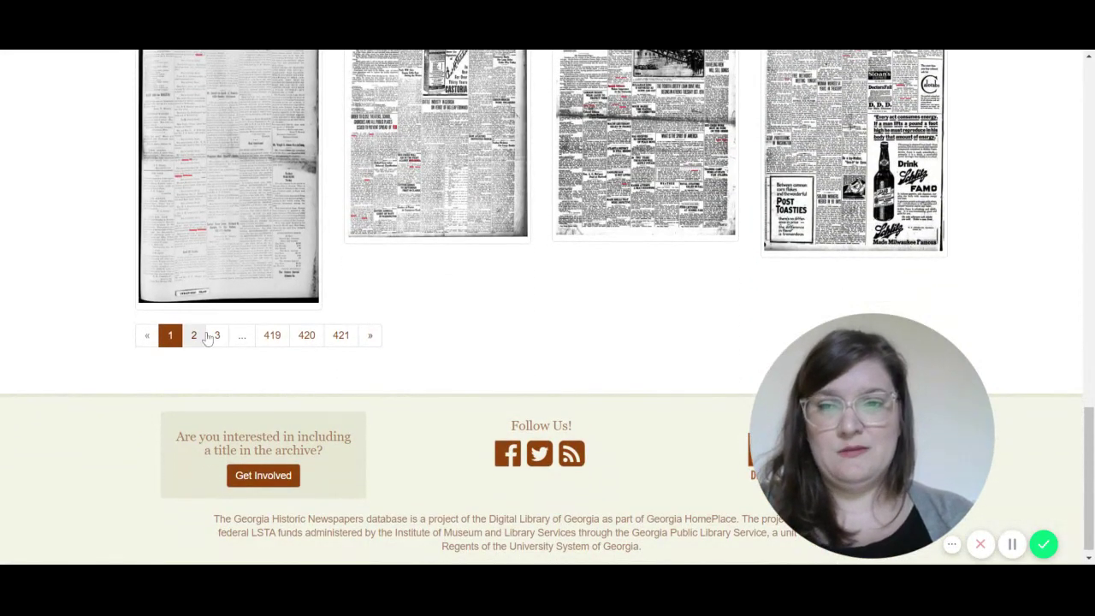
# Open page 3 of the search results and view its newspaper pages
pyautogui.click(215, 337)
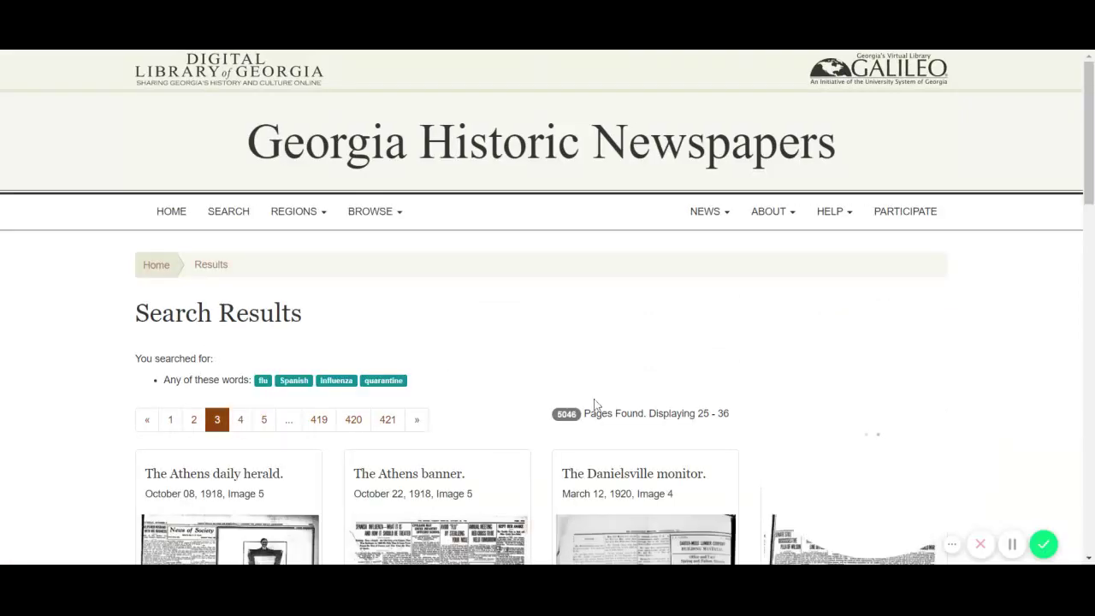
pyautogui.scroll(-4, 594, 403)
pyautogui.scroll(-2, 596, 406)
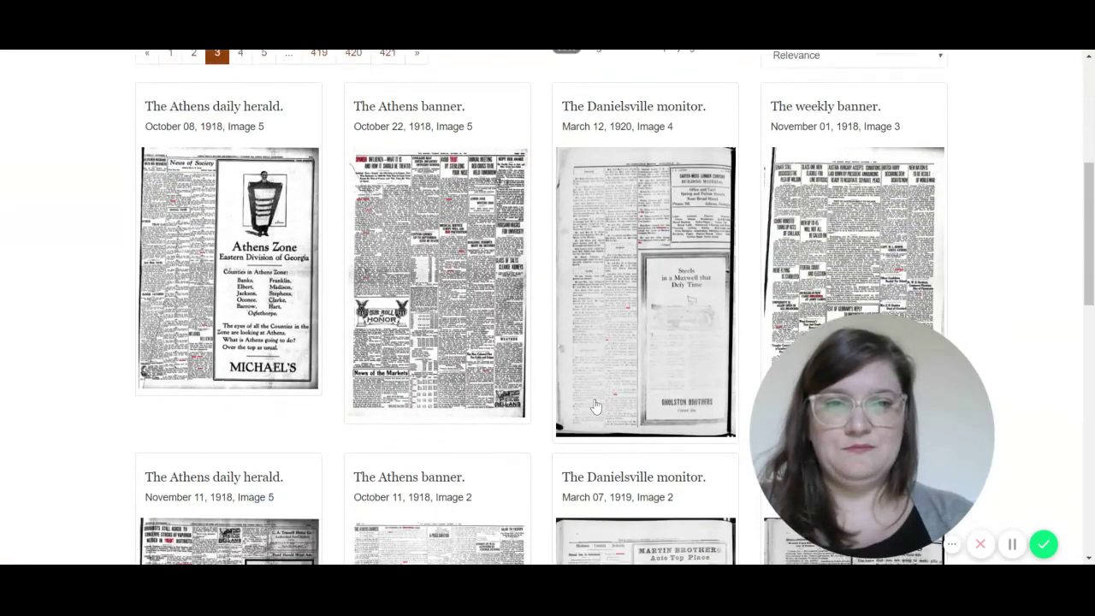
# Open The Athens daily herald of November 11, 1918, Image 5 from the results and read its influenza coverage
pyautogui.scroll(-3, 596, 405)
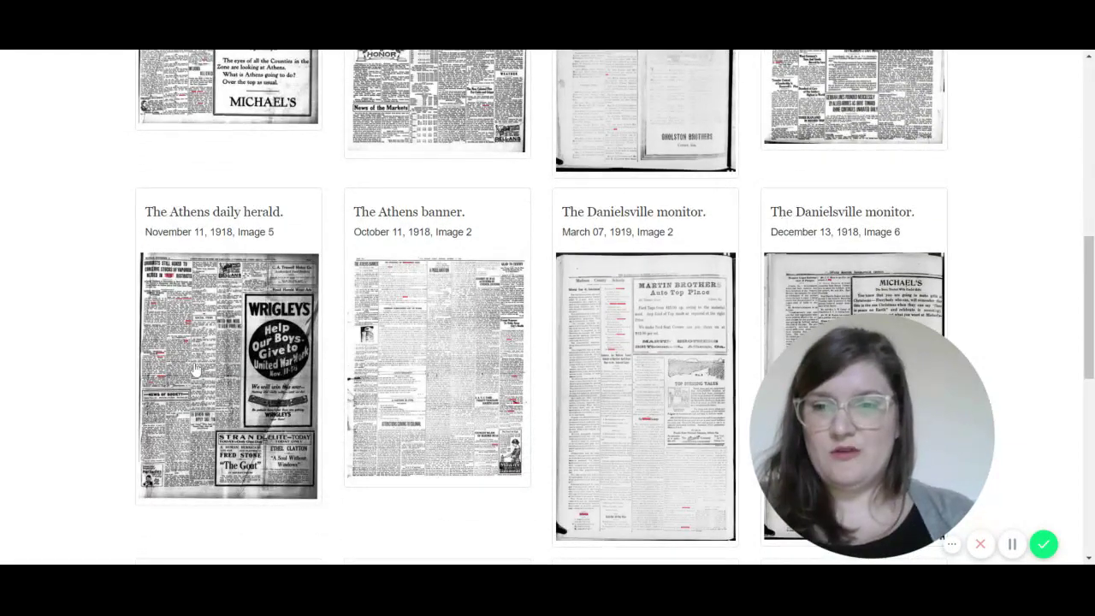
pyautogui.click(195, 370)
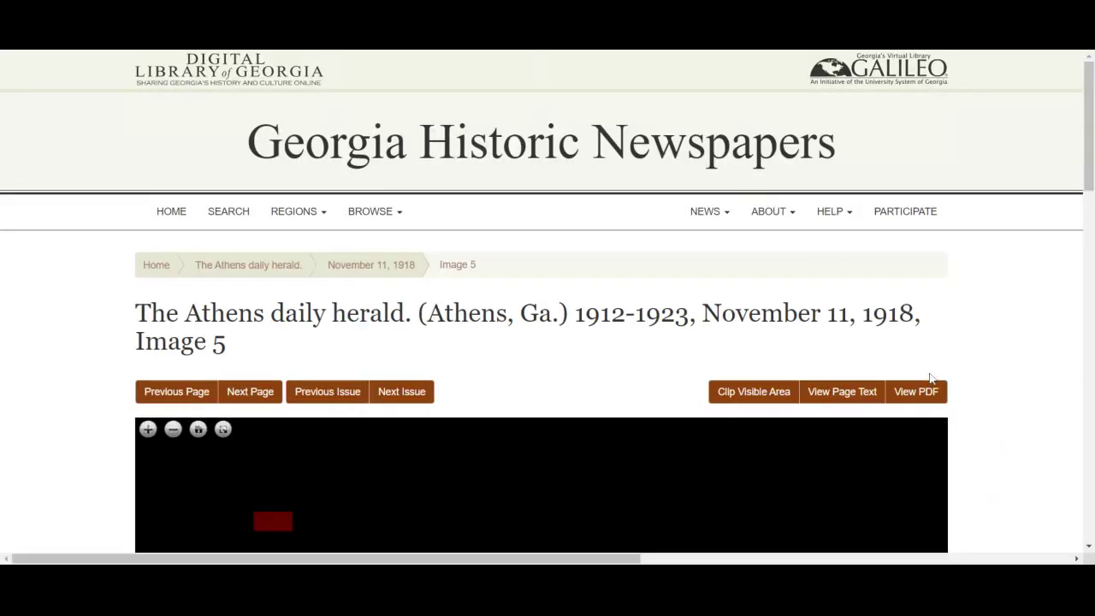
pyautogui.moveTo(866, 398); pyautogui.dragTo(947, 138)
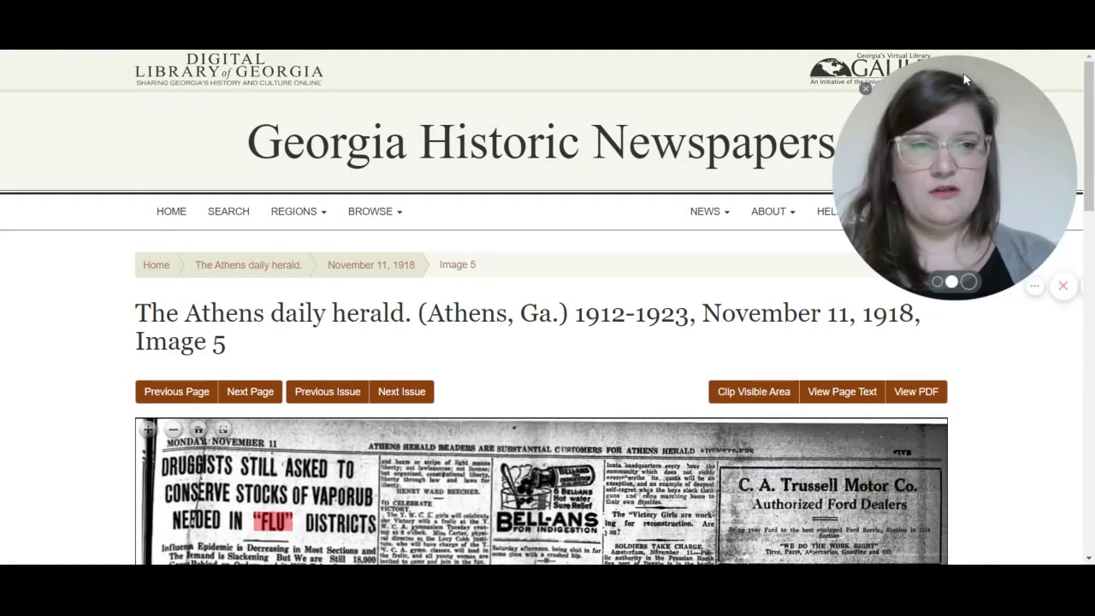
pyautogui.scroll(-3, 978, 439)
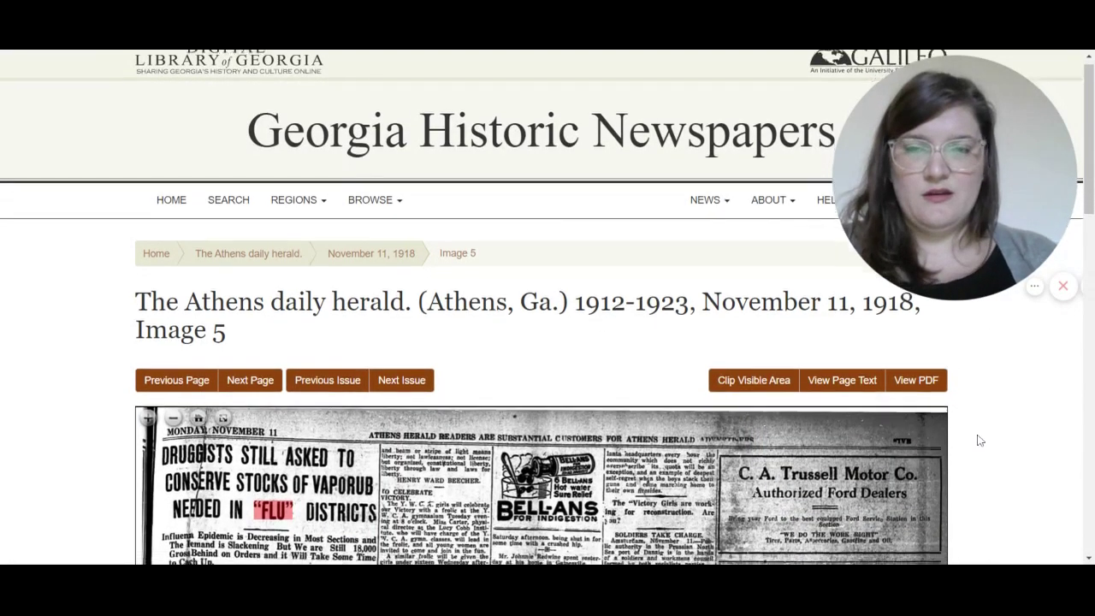
pyautogui.scroll(-2, 978, 440)
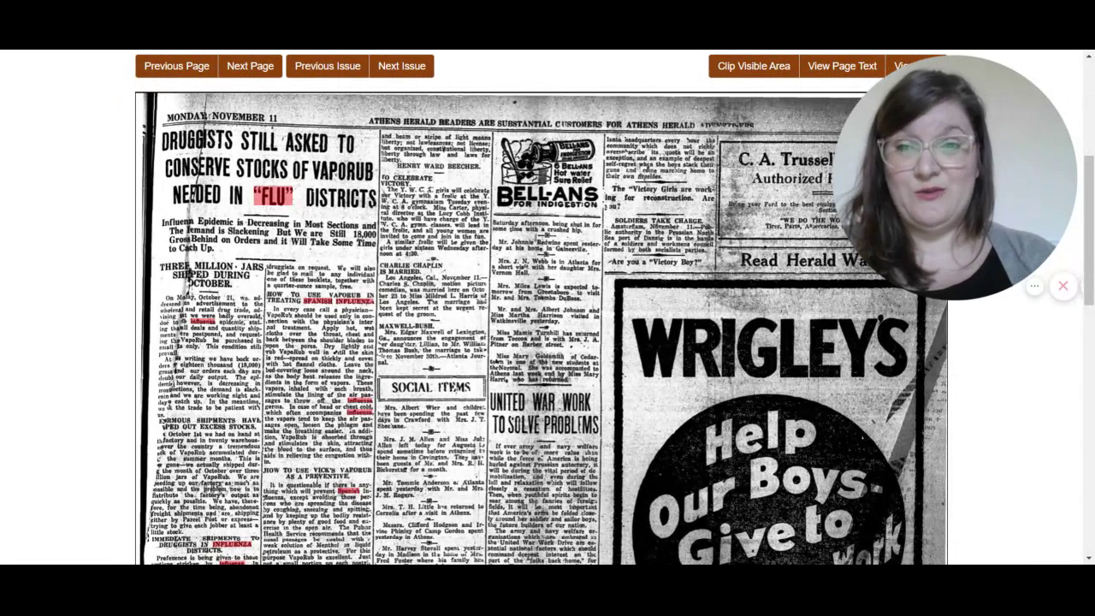
pyautogui.scroll(-2, 541, 308)
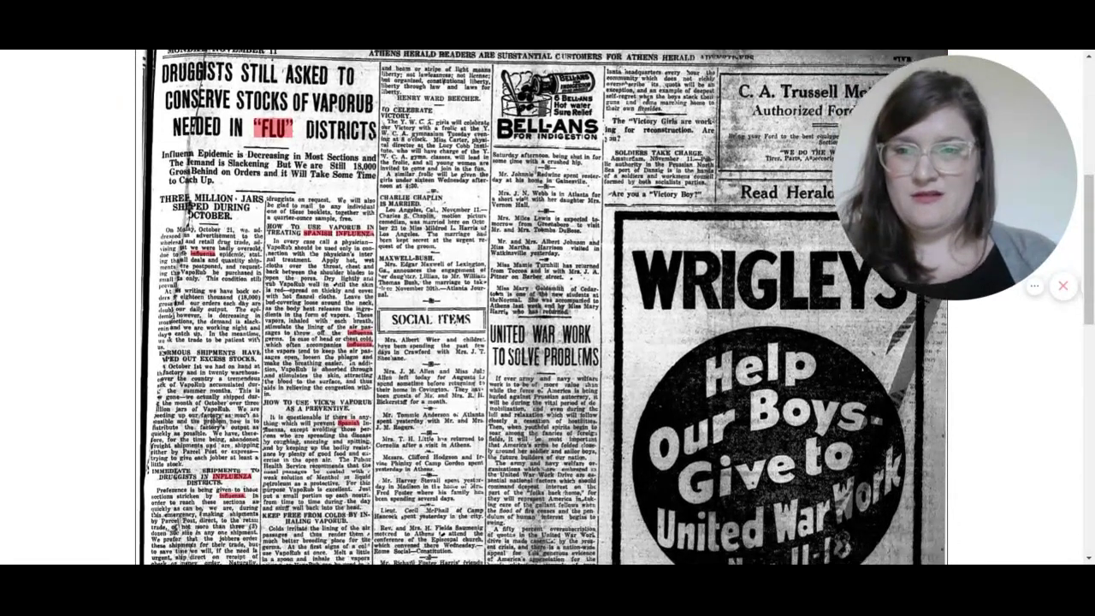
pyautogui.scroll(-1, 541, 308)
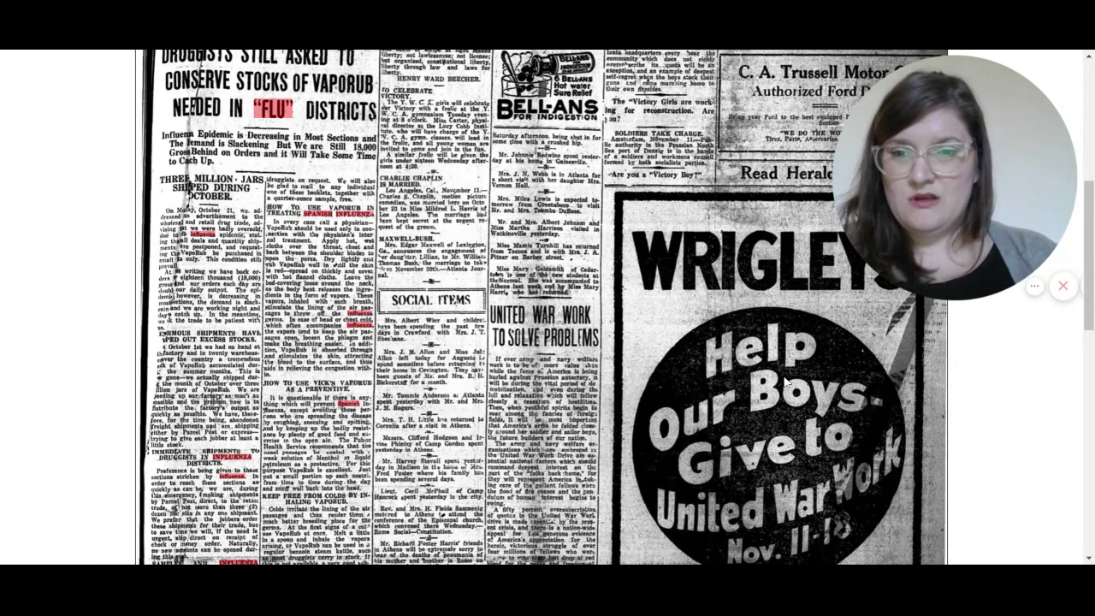
pyautogui.scroll(-3, 960, 389)
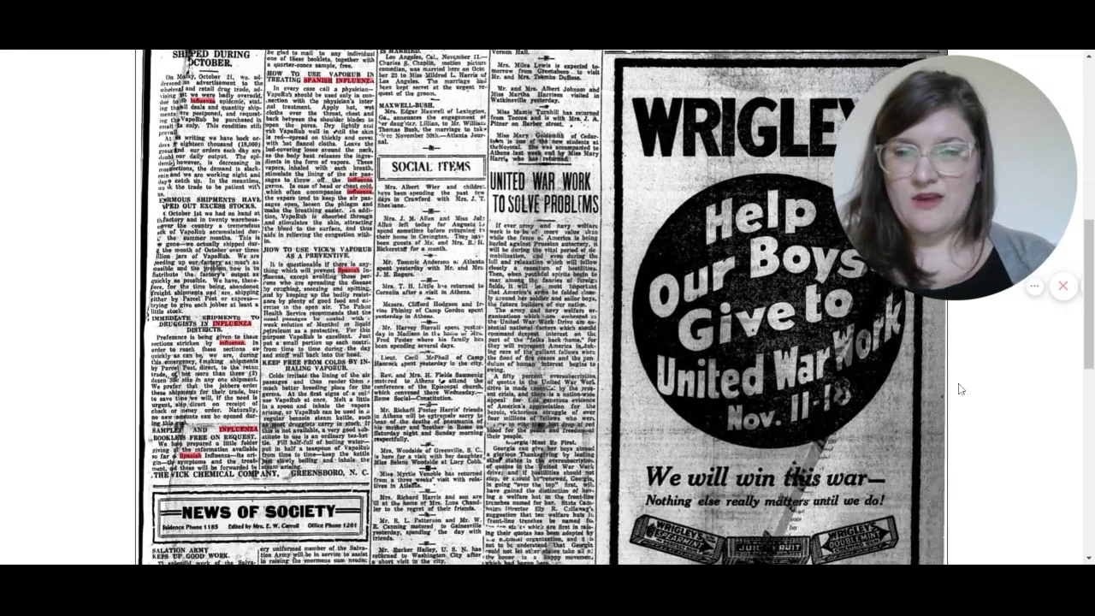
pyautogui.scroll(-5, 959, 389)
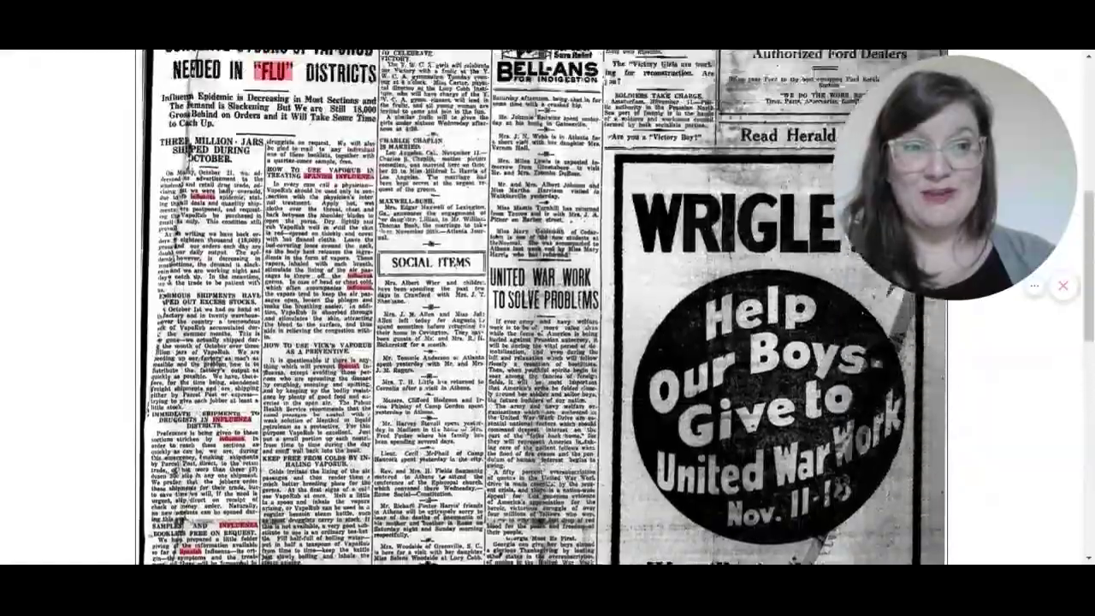
pyautogui.scroll(3, 539, 342)
pyautogui.scroll(1, 60, 196)
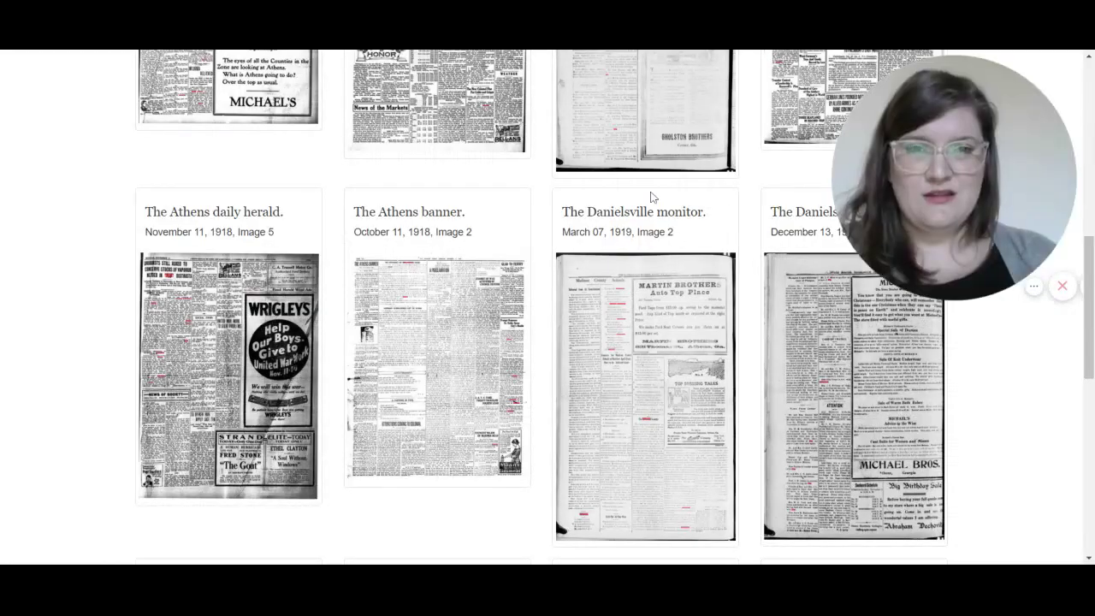
# Return to the results, open The Athens banner of October 22, 1918, Image 5, and examine its highlighted influenza articles
pyautogui.scroll(3, 651, 198)
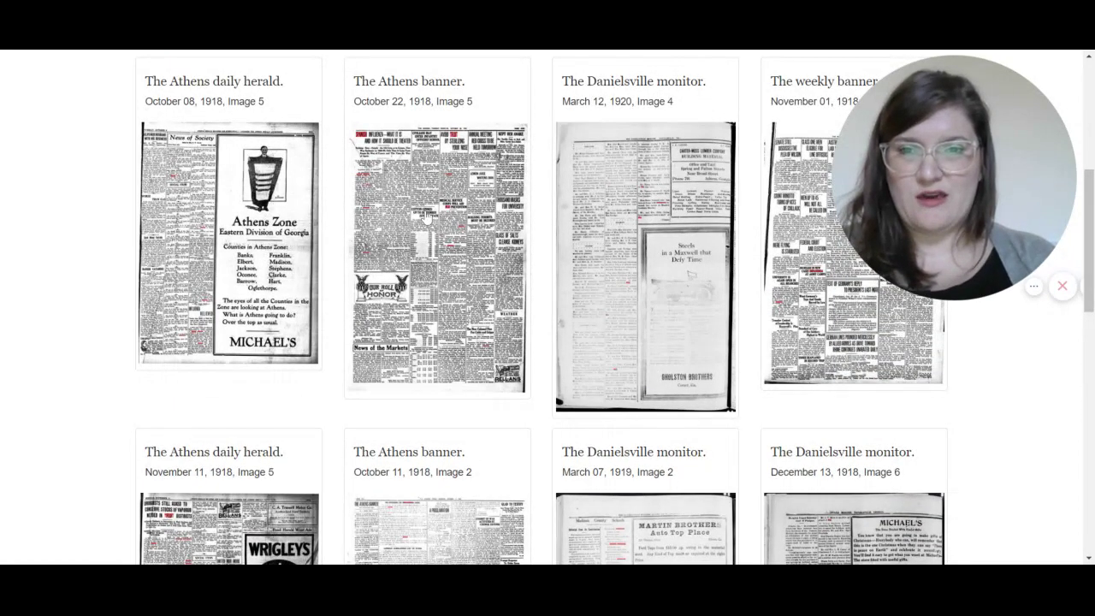
pyautogui.click(399, 201)
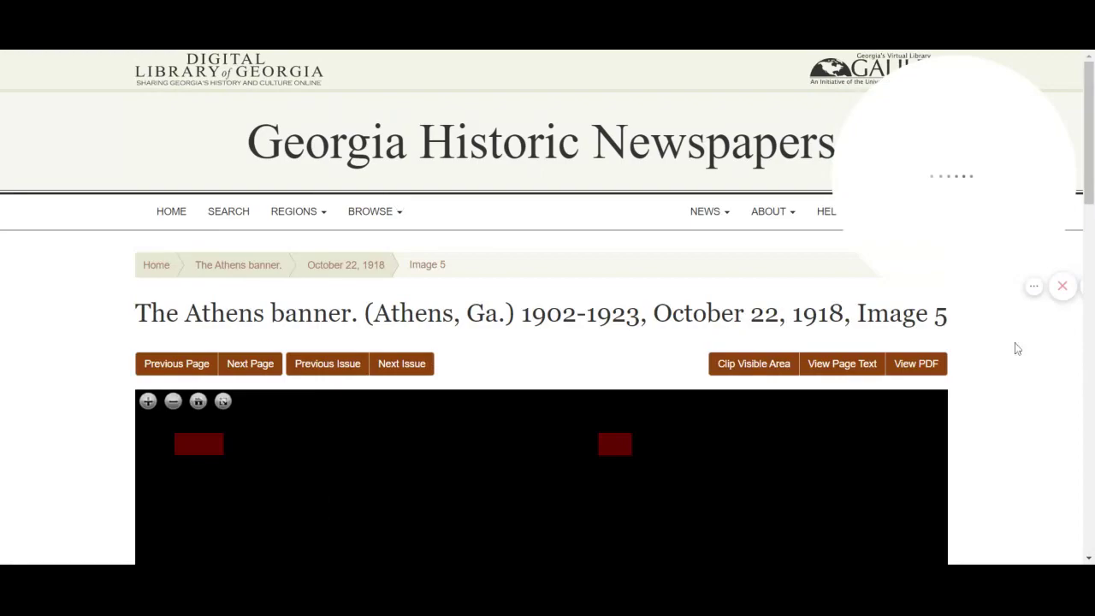
pyautogui.scroll(-3, 1027, 387)
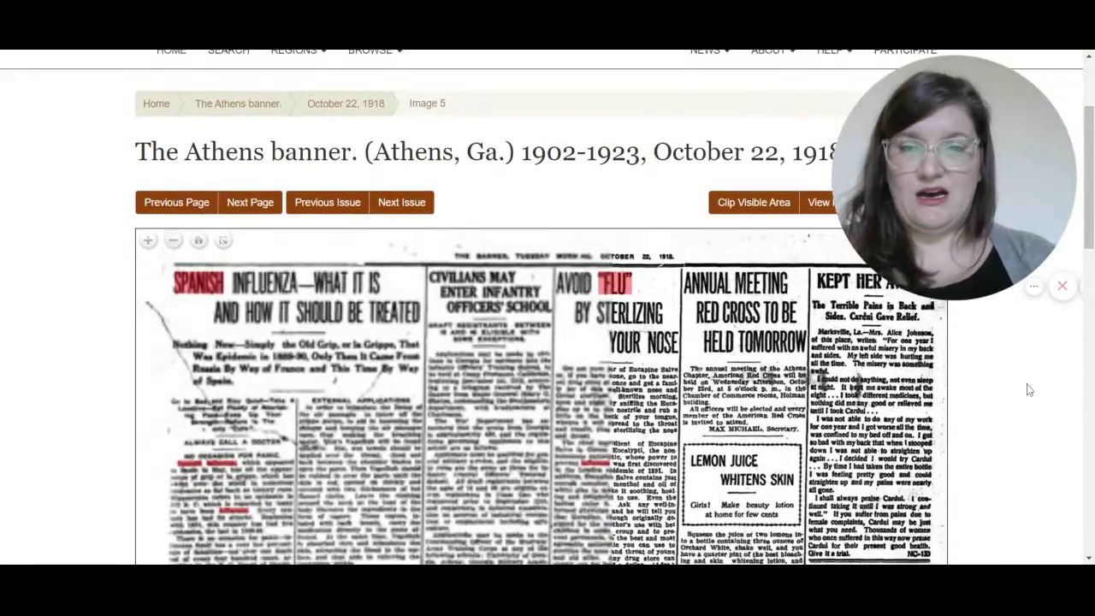
pyautogui.scroll(-2, 1030, 390)
pyautogui.scroll(-1, 1029, 389)
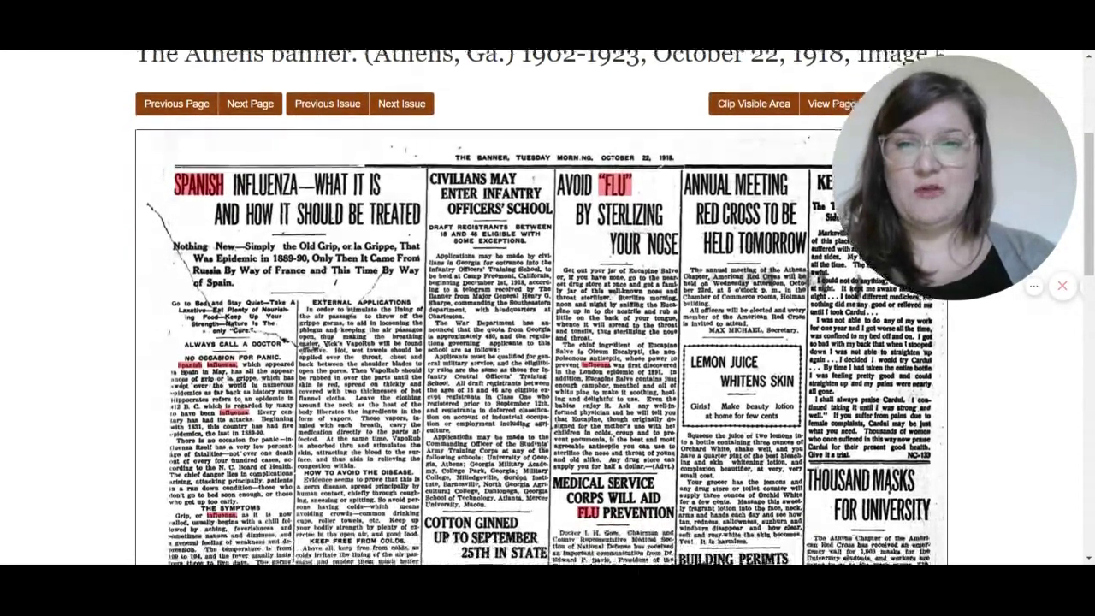
pyautogui.scroll(-1, 1034, 405)
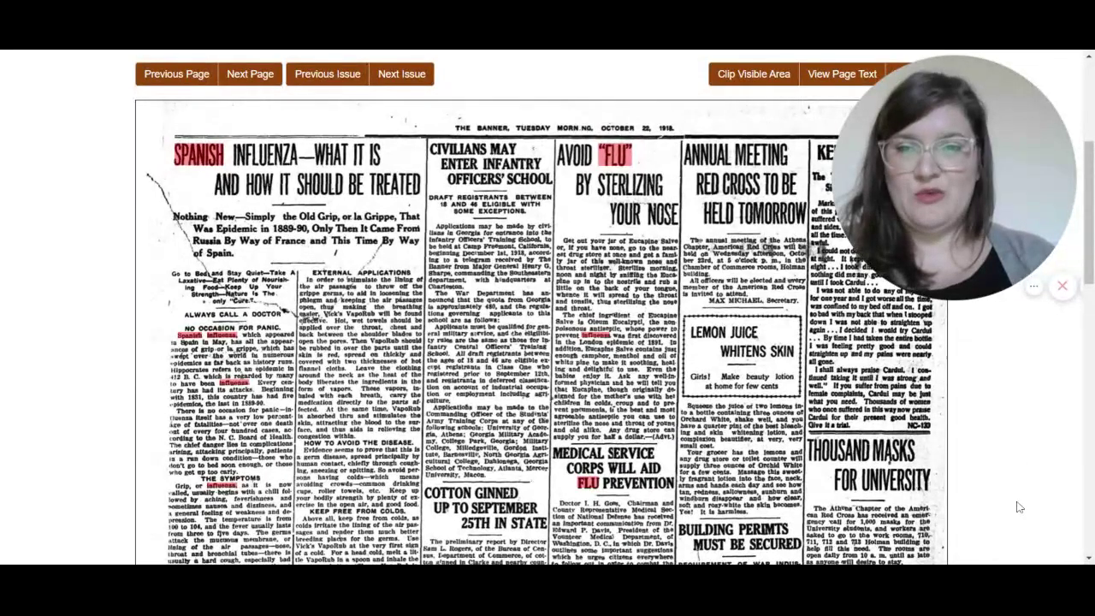
pyautogui.scroll(-1, 985, 493)
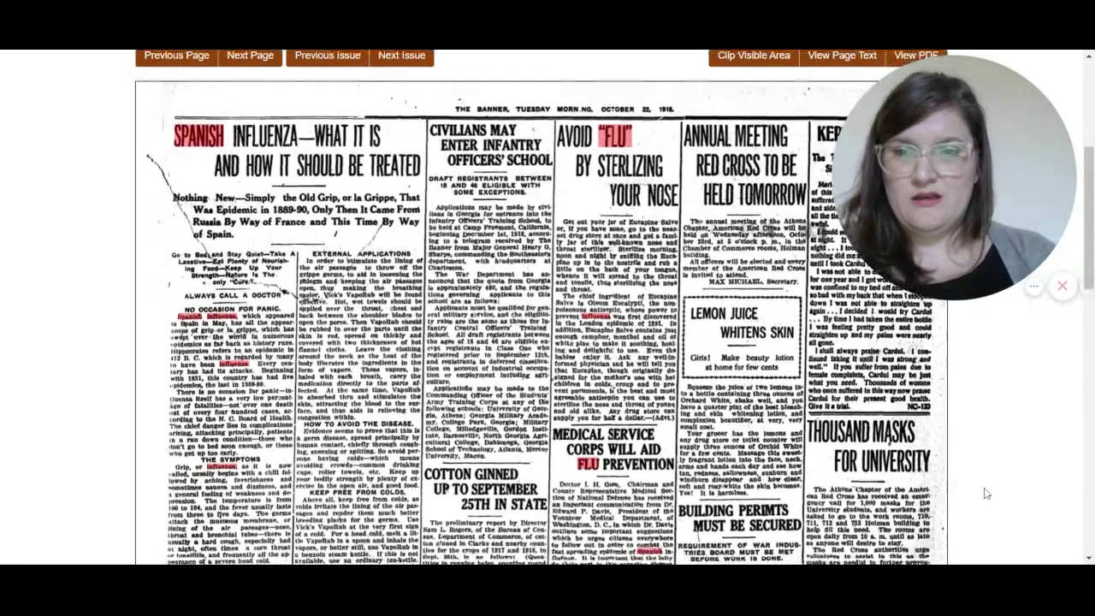
pyautogui.scroll(-1, 539, 326)
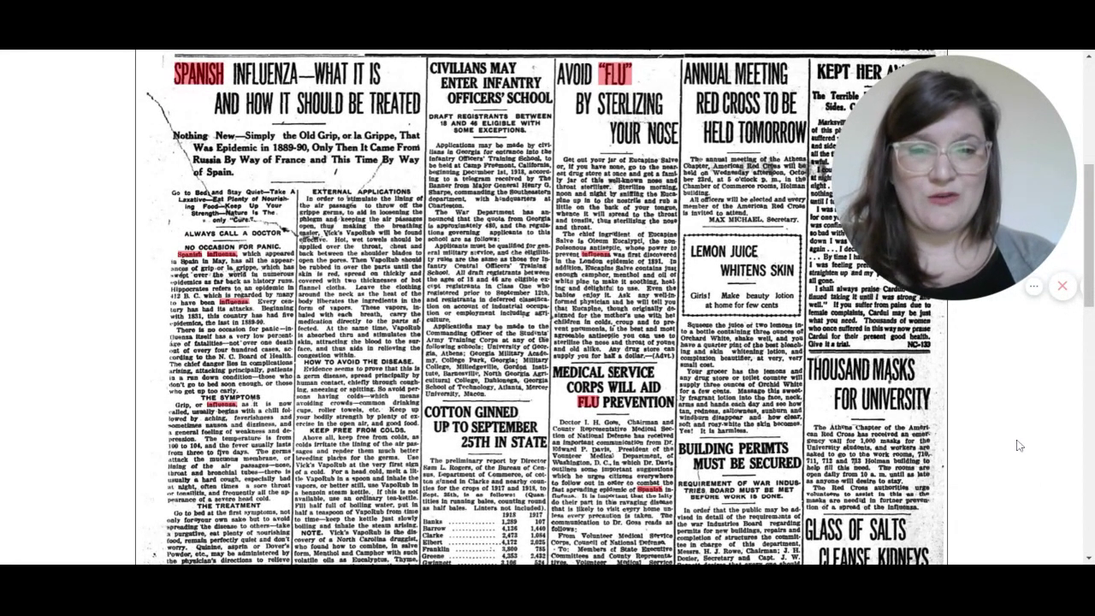
pyautogui.scroll(-1, 1018, 445)
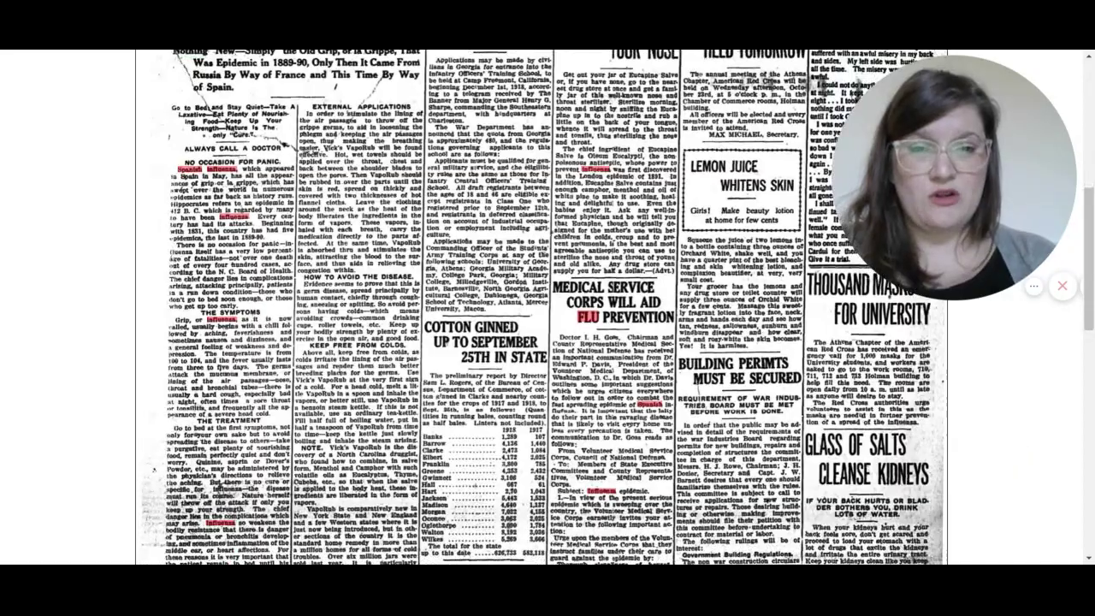
pyautogui.scroll(-2, 542, 308)
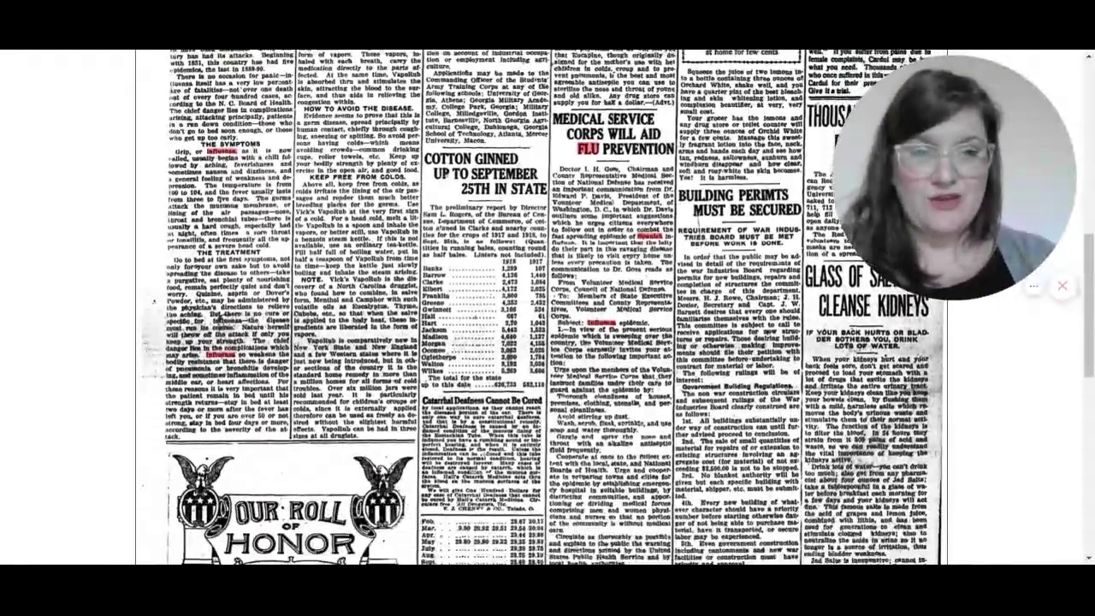
pyautogui.scroll(-3, 542, 308)
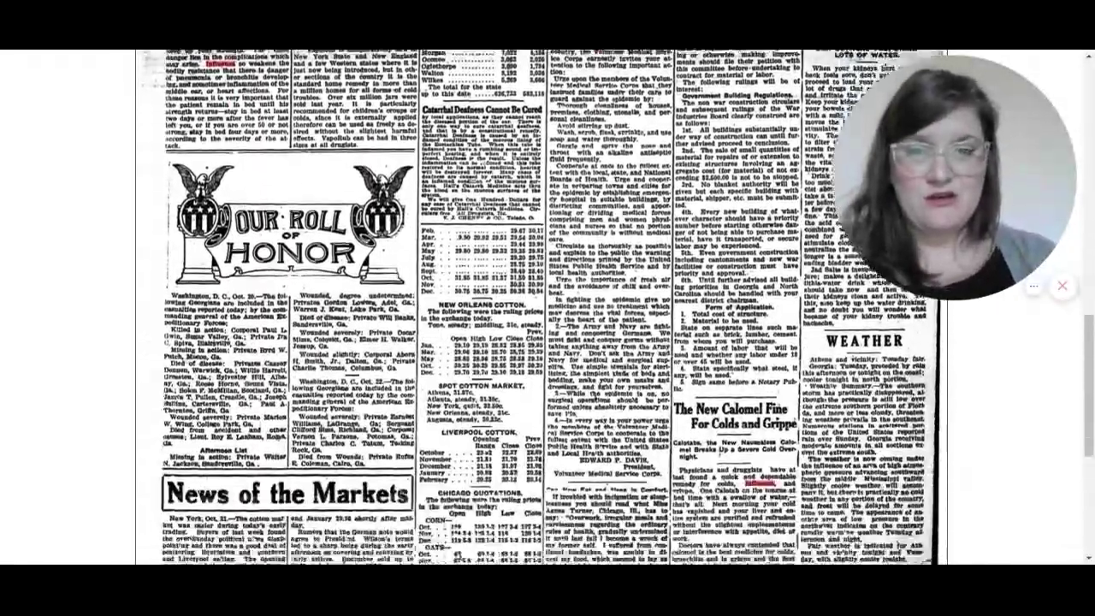
pyautogui.scroll(5, 542, 308)
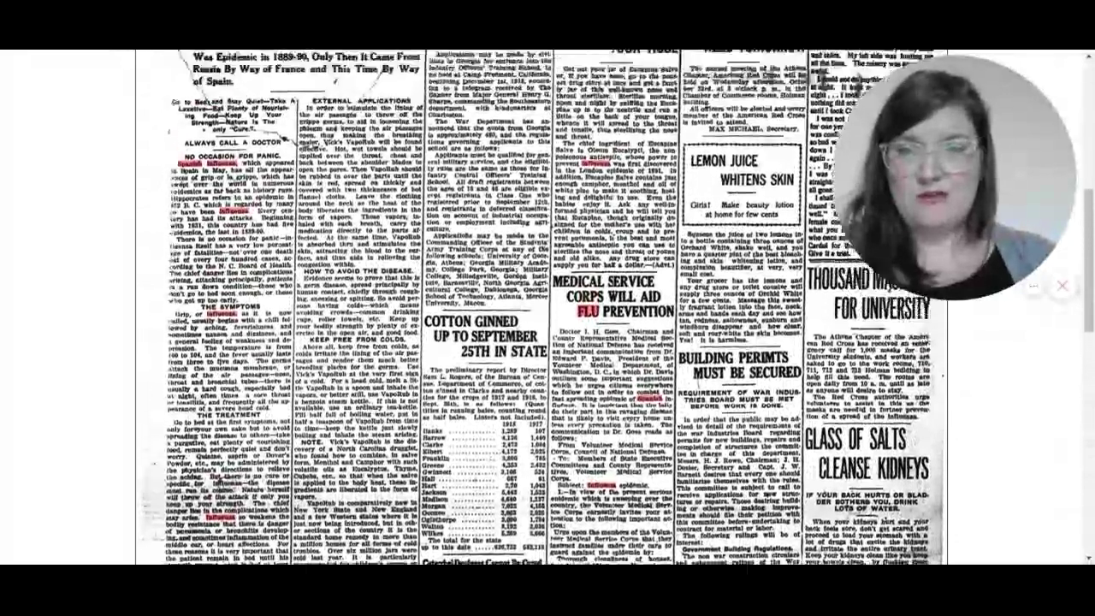
pyautogui.scroll(4, 543, 308)
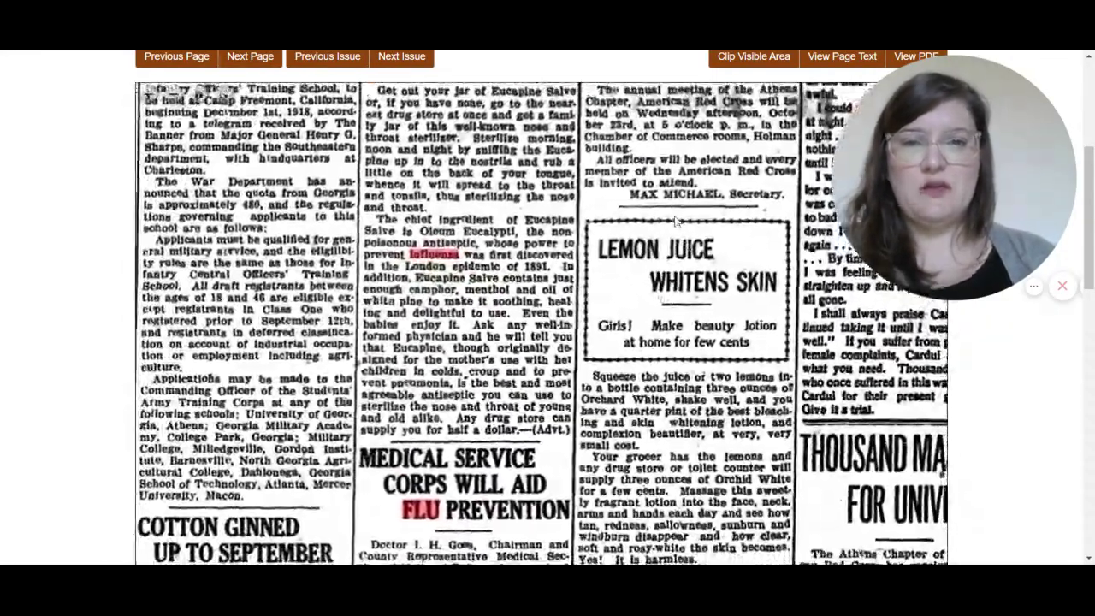
# Pan across the enlarged newspaper page around the Red Cross and flu articles, and vary its magnification in the page viewer
pyautogui.moveTo(676, 221); pyautogui.dragTo(741, 349)
pyautogui.scroll(-1, 741, 346)
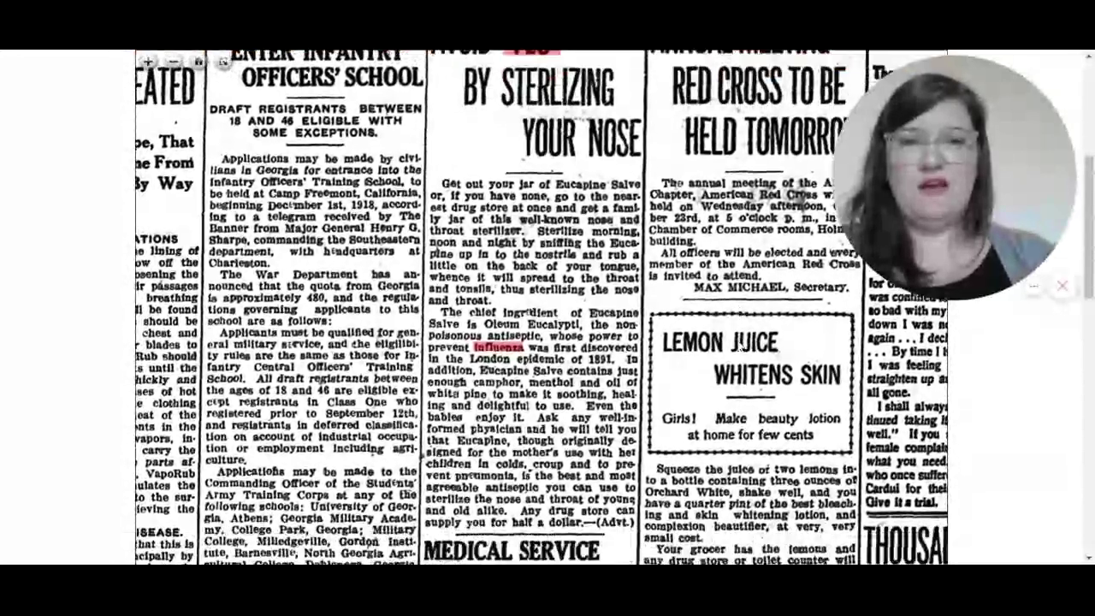
pyautogui.scroll(-1, 976, 320)
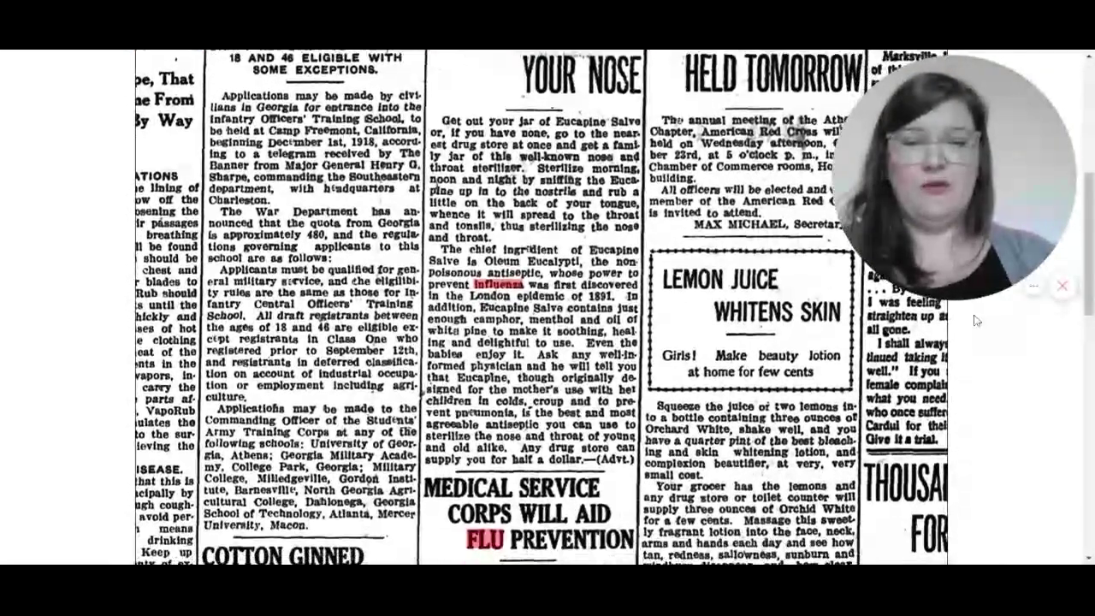
pyautogui.scroll(1, 976, 321)
pyautogui.scroll(1, 977, 321)
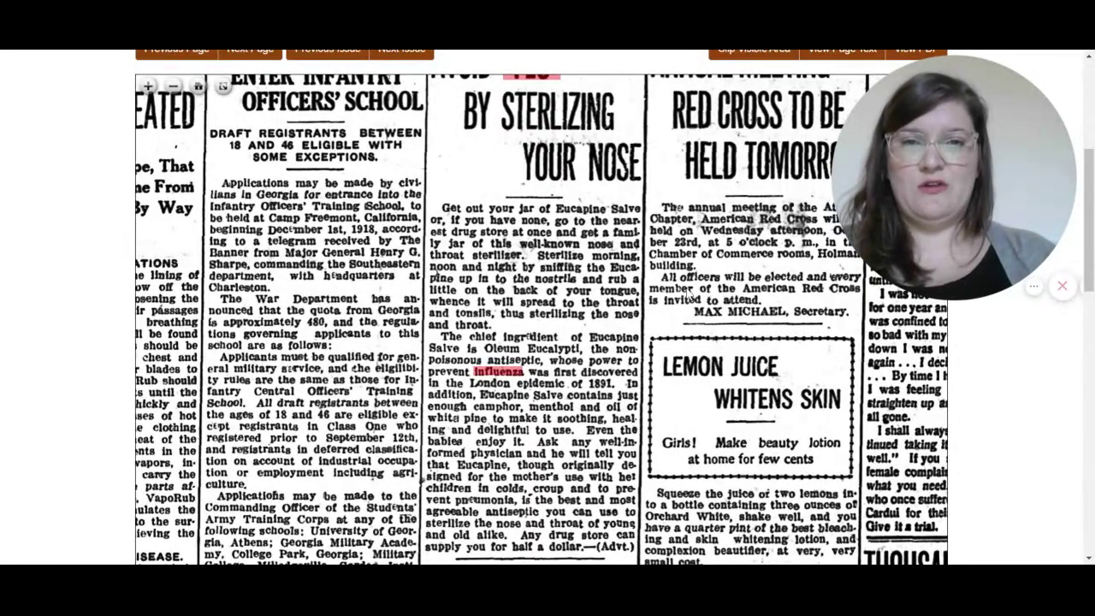
pyautogui.scroll(-3, 688, 293)
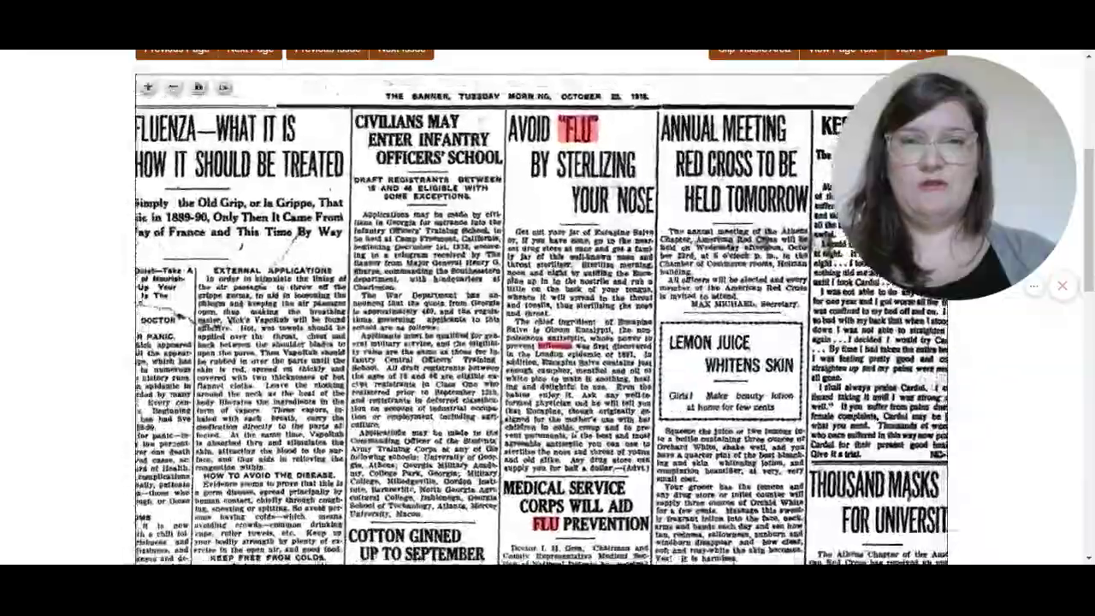
pyautogui.scroll(2, 671, 286)
pyautogui.scroll(2, 683, 287)
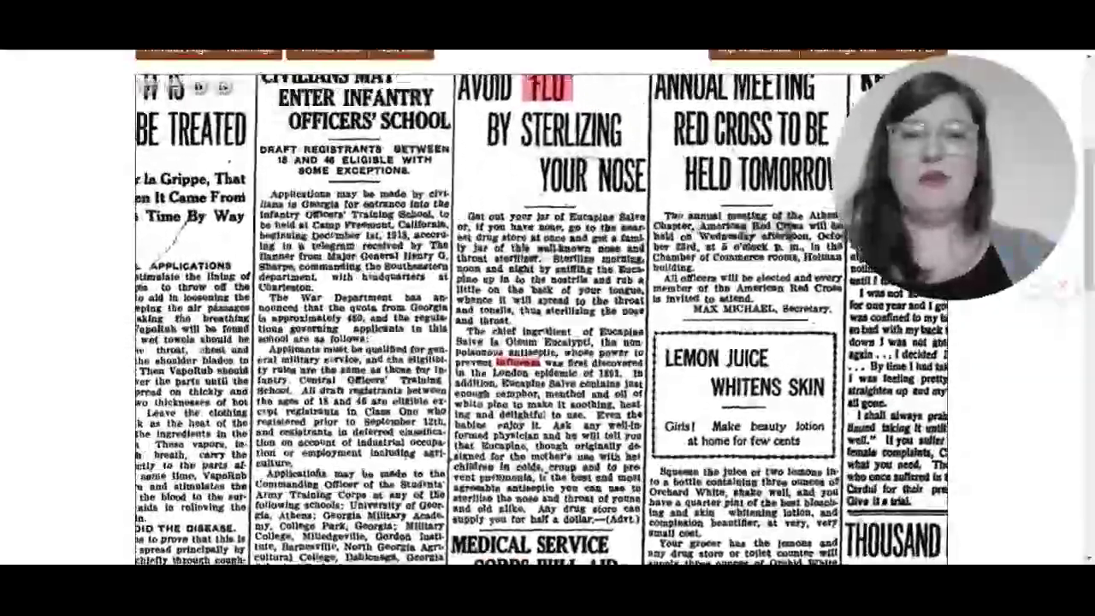
pyautogui.scroll(-4, 682, 287)
pyautogui.scroll(2, 676, 287)
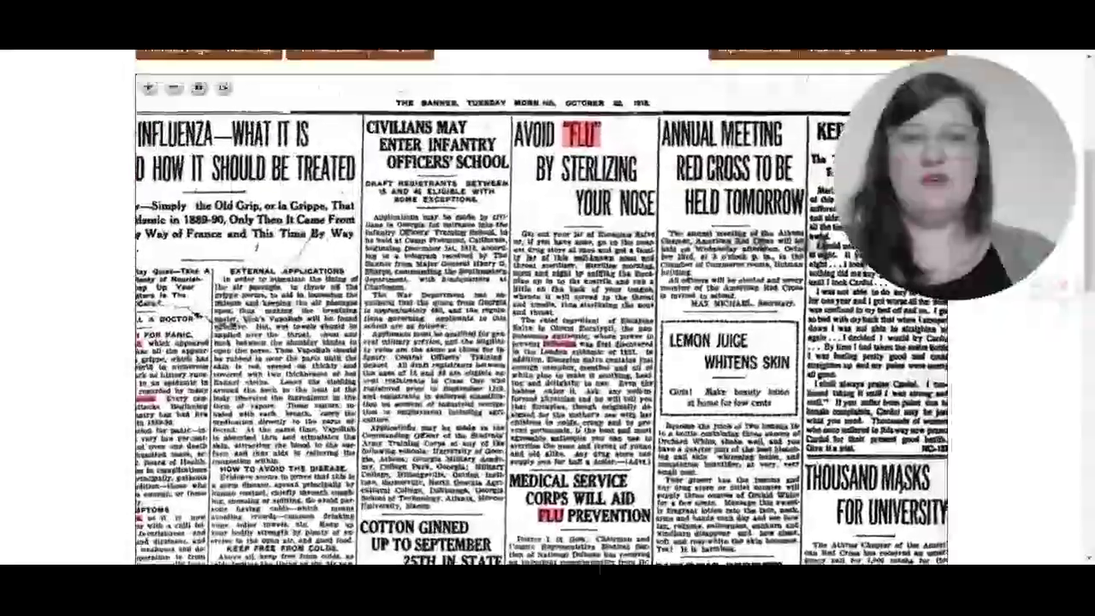
pyautogui.scroll(-2, 676, 286)
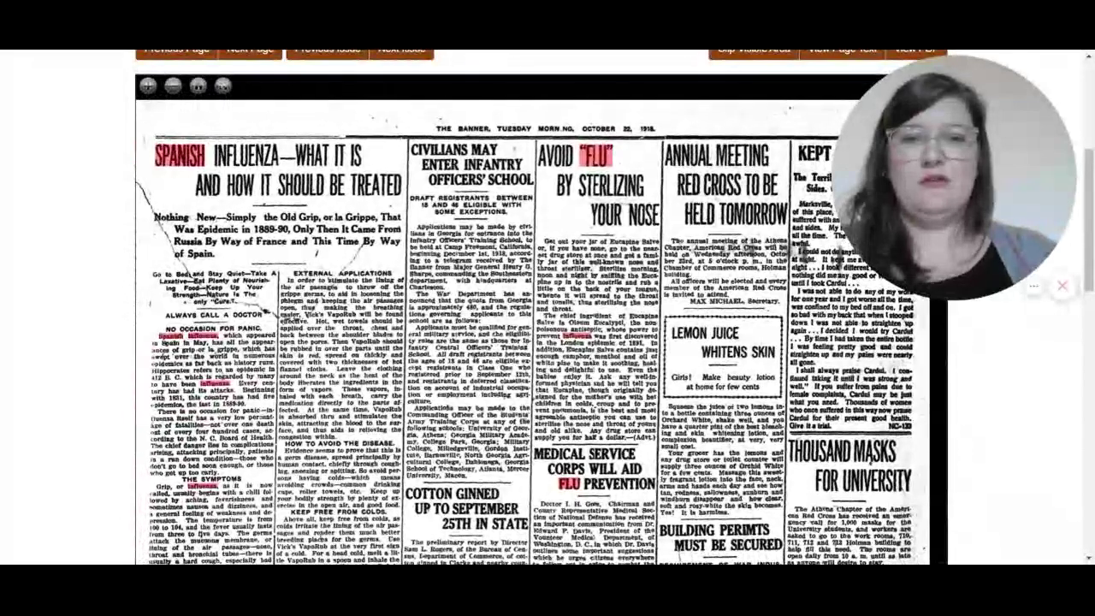
# Alternate the page image between closer and wider views, ending magnified on the article about avoiding flu by sterilizing the nose
pyautogui.click(147, 88)
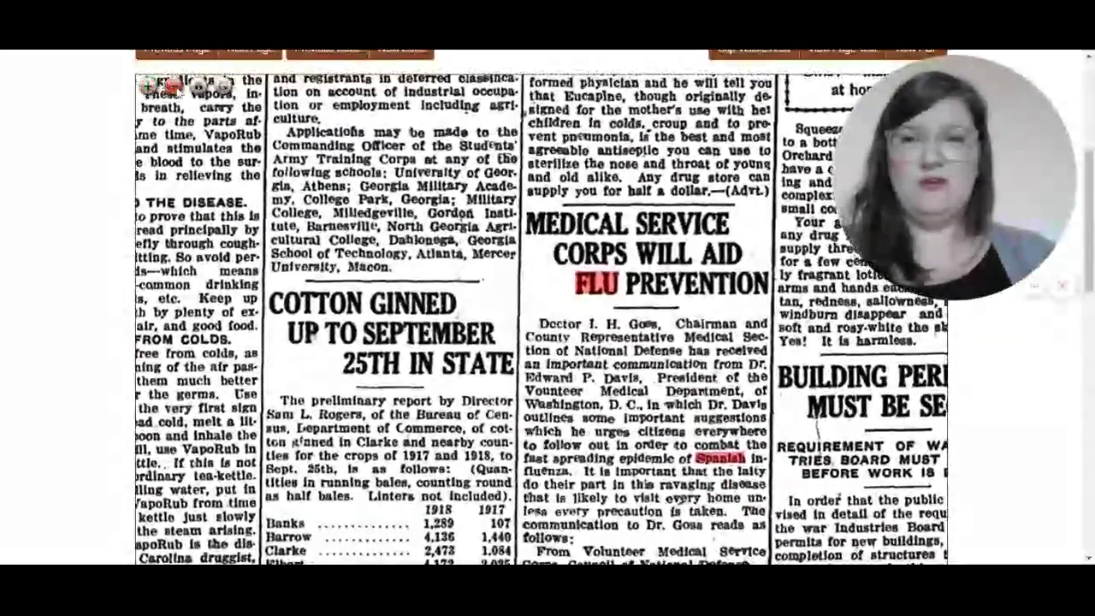
pyautogui.click(174, 88)
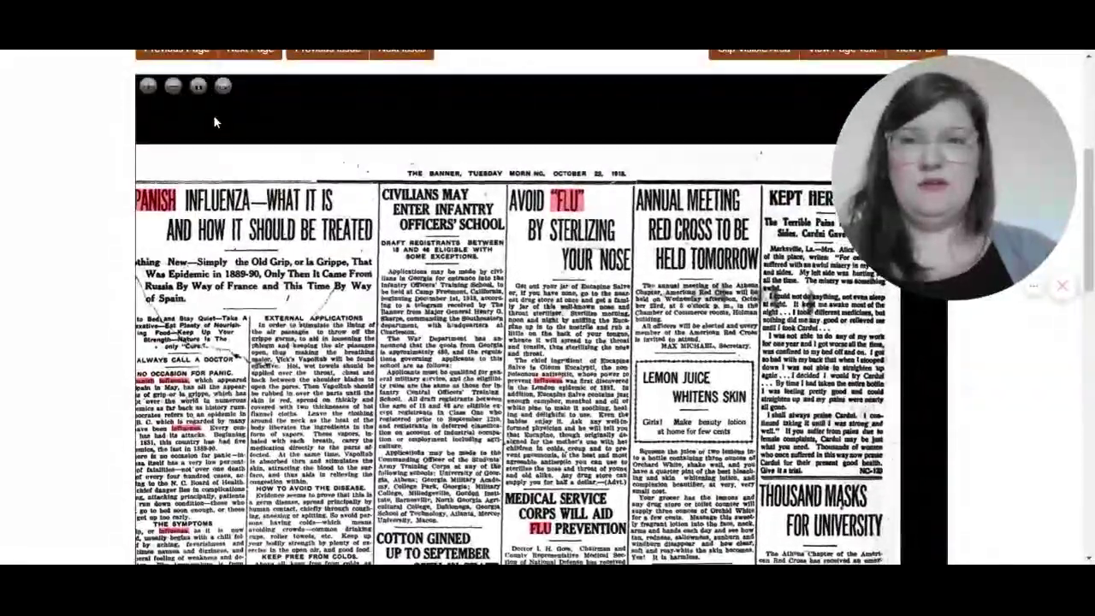
pyautogui.click(147, 86)
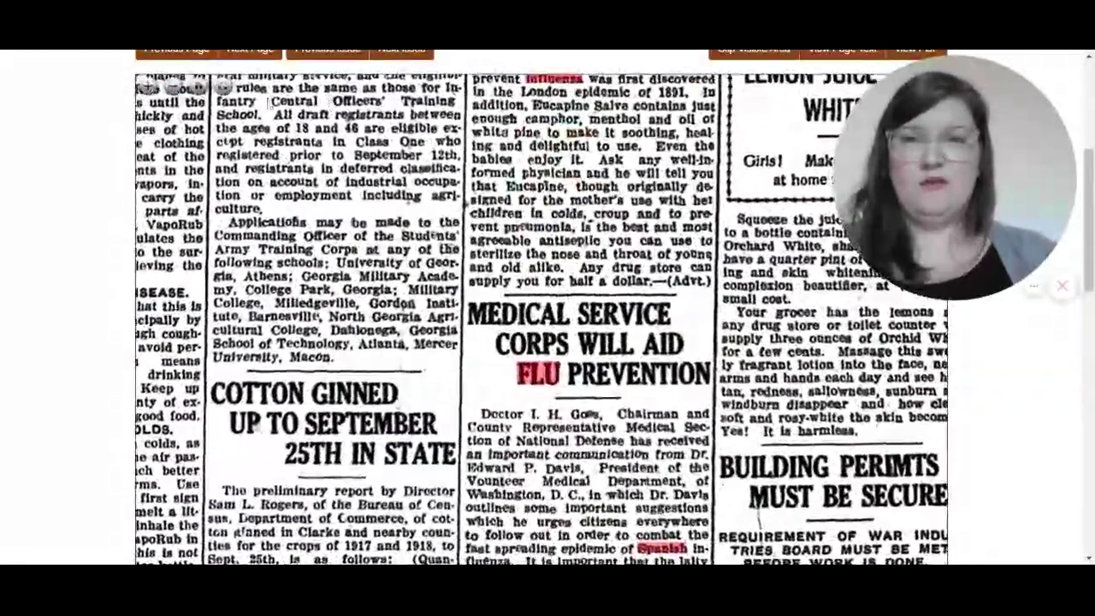
pyautogui.click(174, 87)
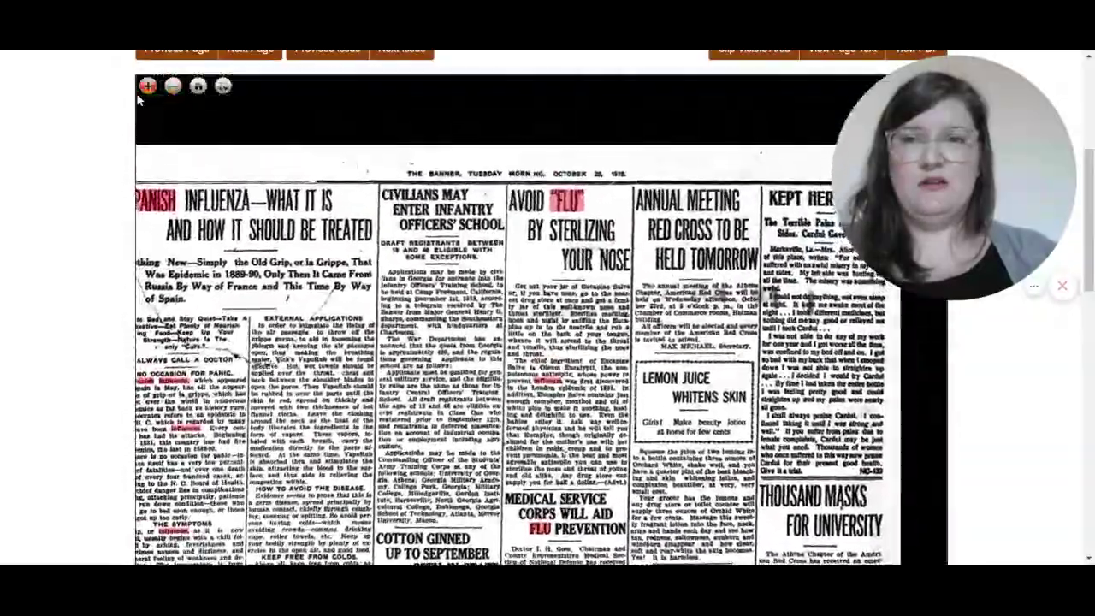
pyautogui.click(147, 87)
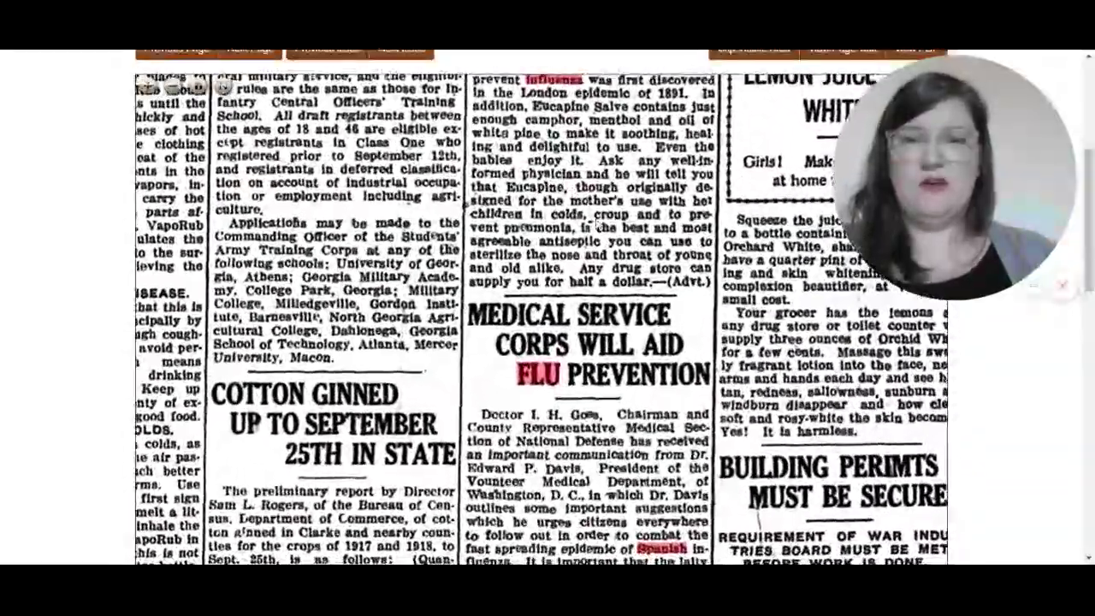
pyautogui.moveTo(597, 241); pyautogui.dragTo(588, 525)
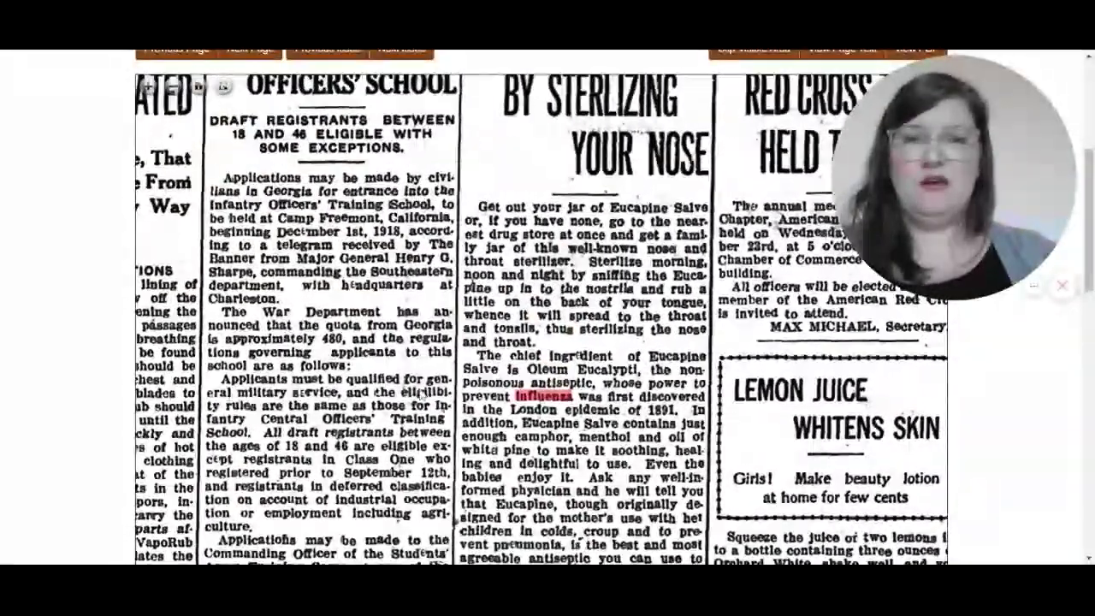
# View the columns surrounding the nose-sterilizing flu article at a wider magnification, and enlarge the page around that article again
pyautogui.click(173, 87)
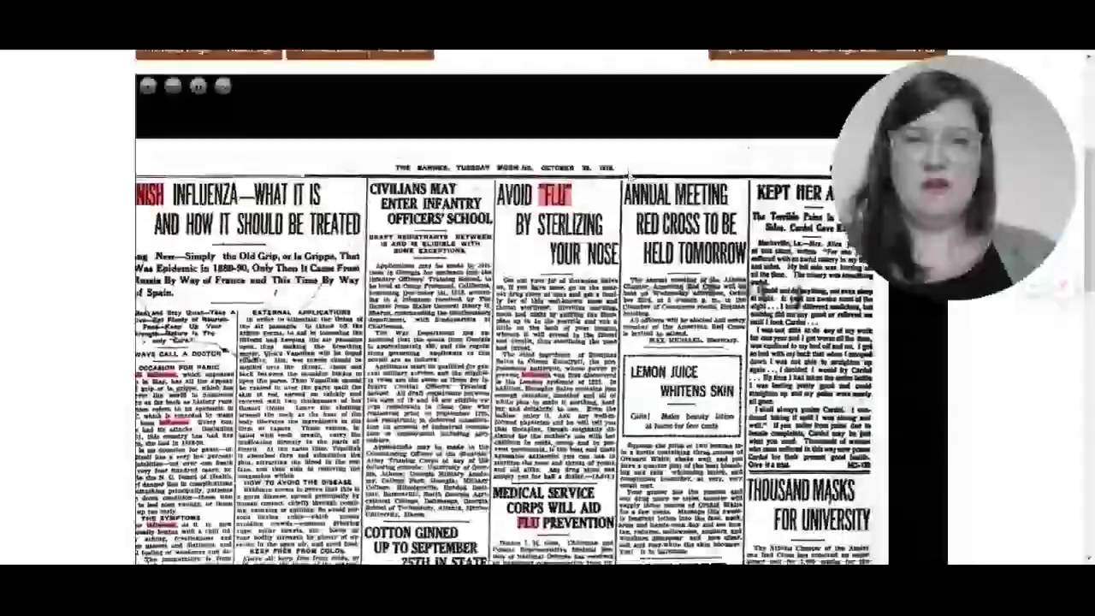
pyautogui.scroll(4, 623, 233)
pyautogui.scroll(-3, 624, 233)
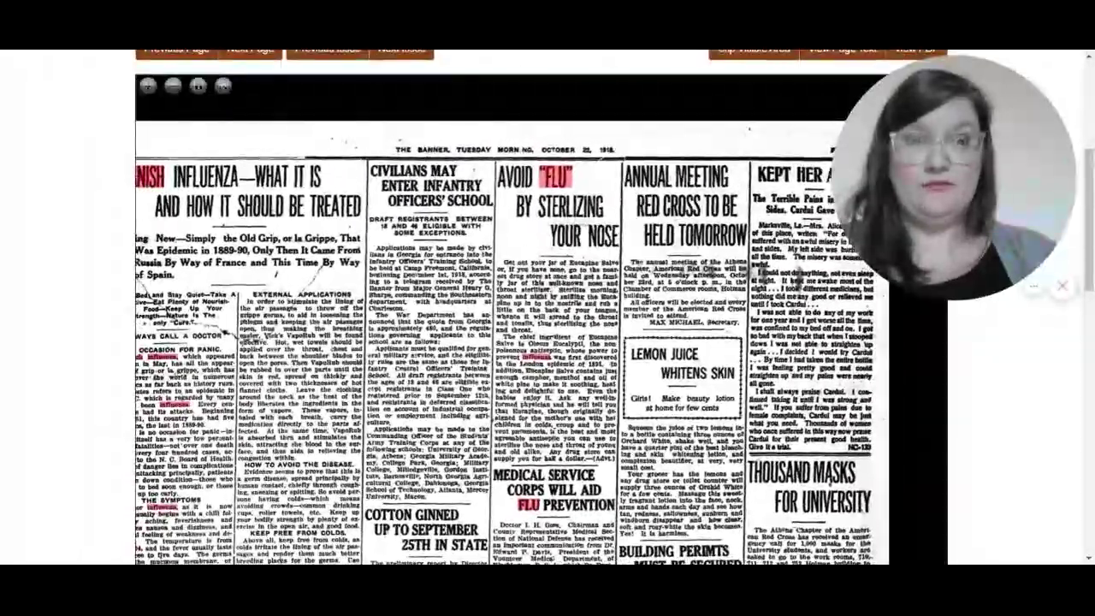
pyautogui.scroll(2, 648, 241)
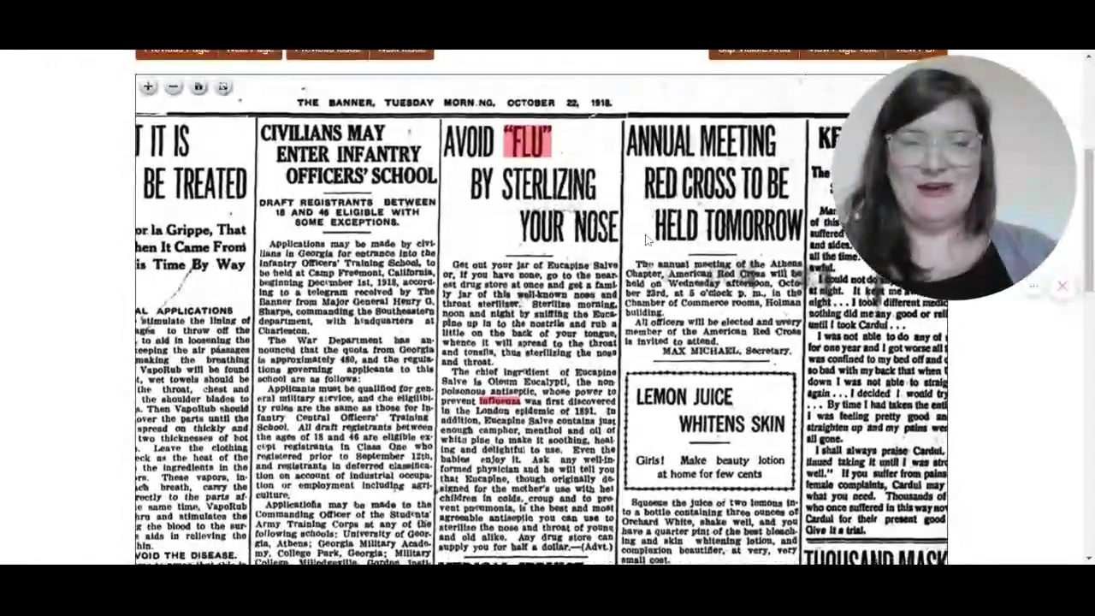
pyautogui.moveTo(646, 235); pyautogui.dragTo(646, 226)
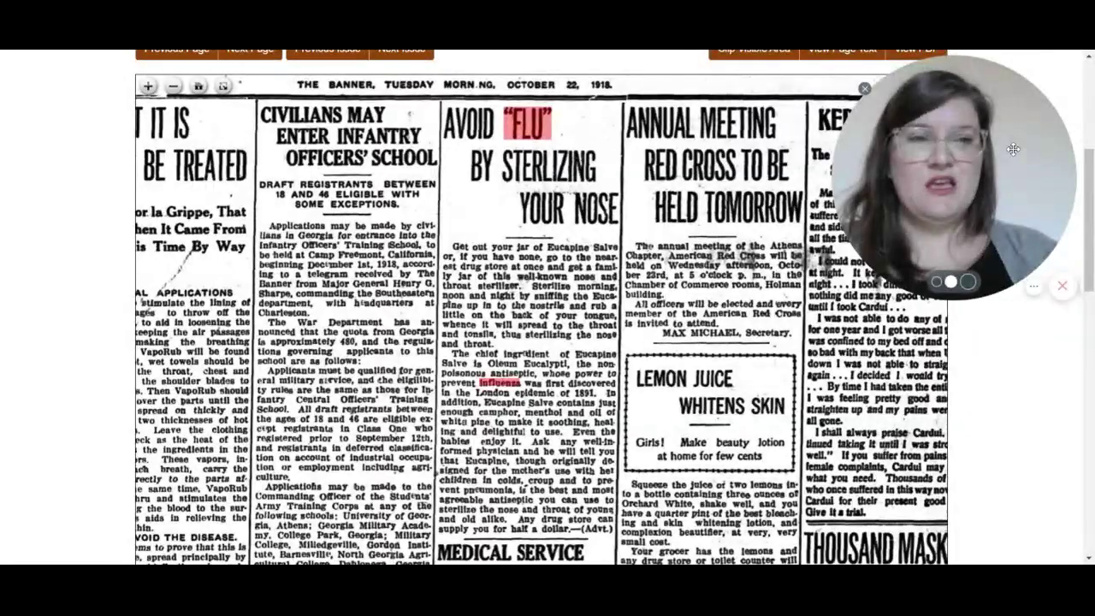
# Skim the October 22, 1918 page down through the Medical Service Corps flu prevention article and return to its upper headlines
pyautogui.moveTo(1043, 159); pyautogui.dragTo(1043, 361)
pyautogui.scroll(1, 1054, 137)
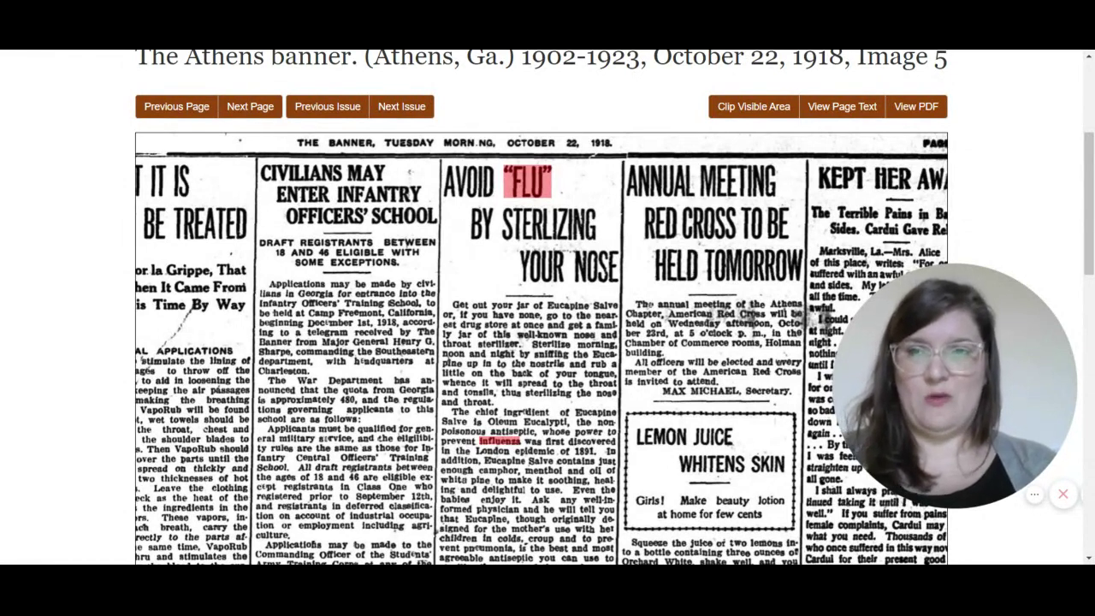
pyautogui.scroll(-20, 541, 342)
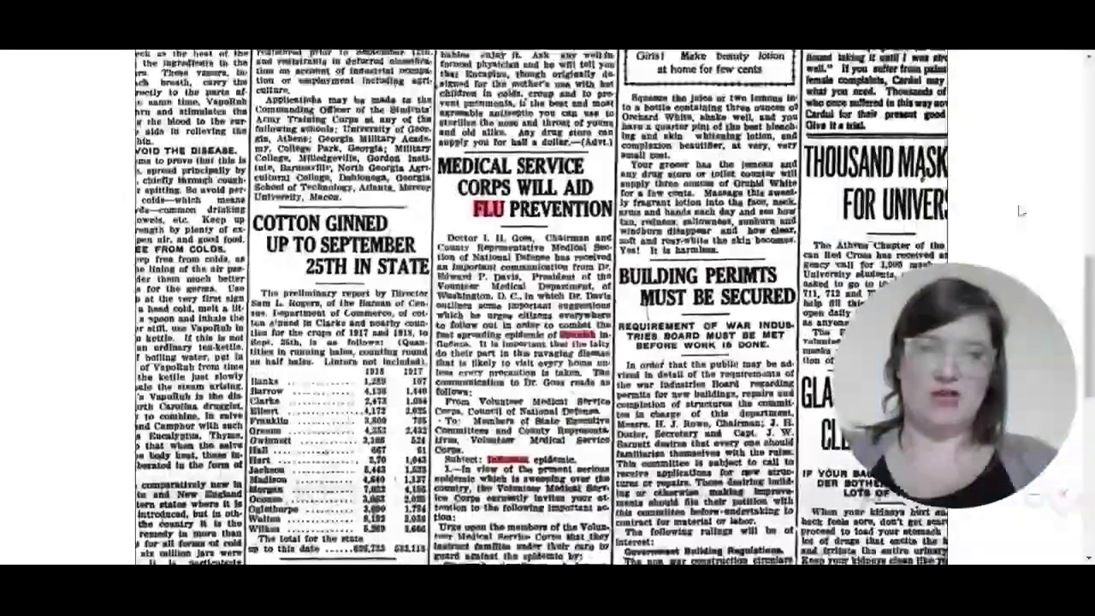
pyautogui.scroll(-2, 541, 309)
pyautogui.scroll(20, 541, 308)
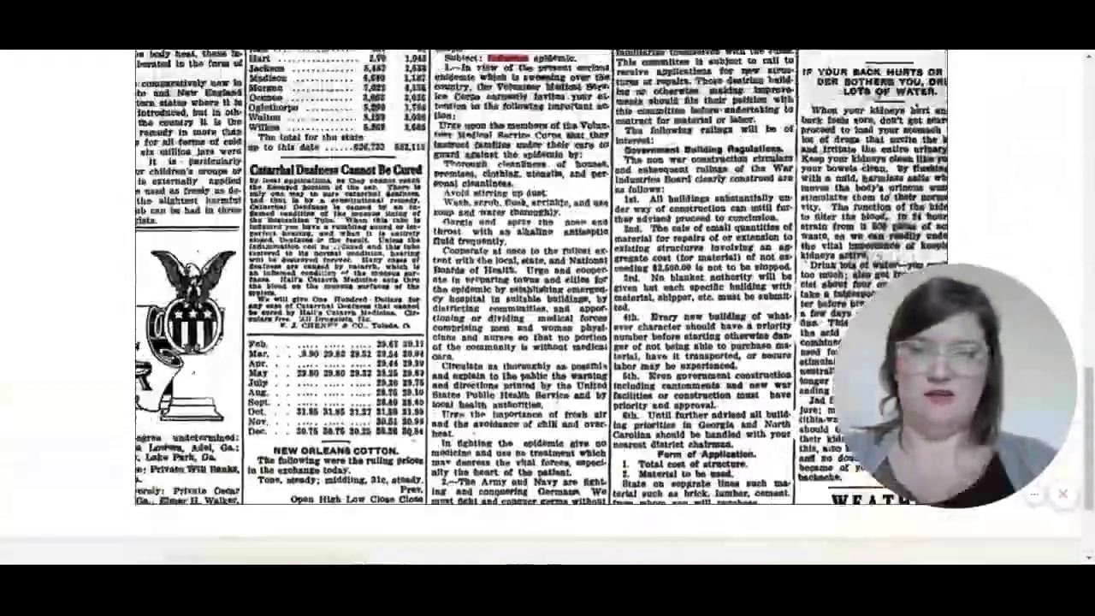
pyautogui.scroll(-2, 541, 308)
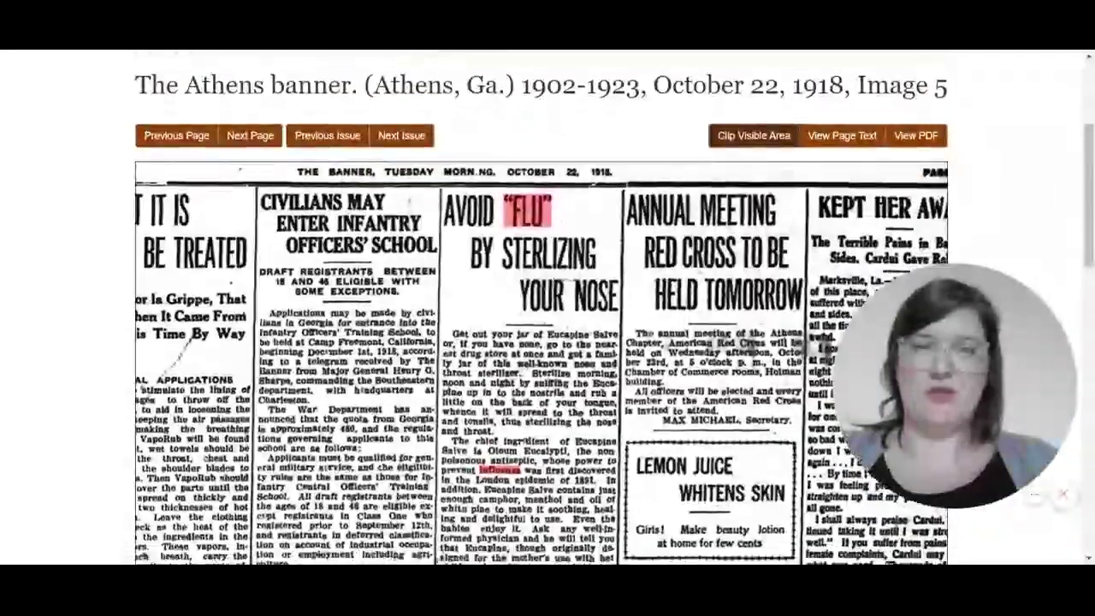
pyautogui.scroll(-2, 541, 308)
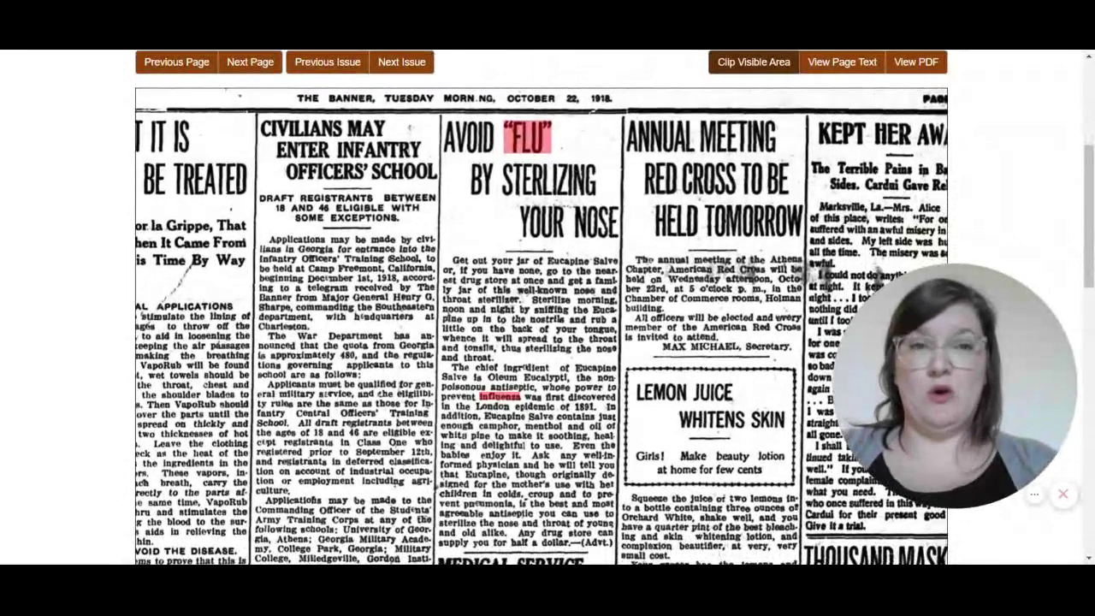
pyautogui.scroll(-1, 540, 308)
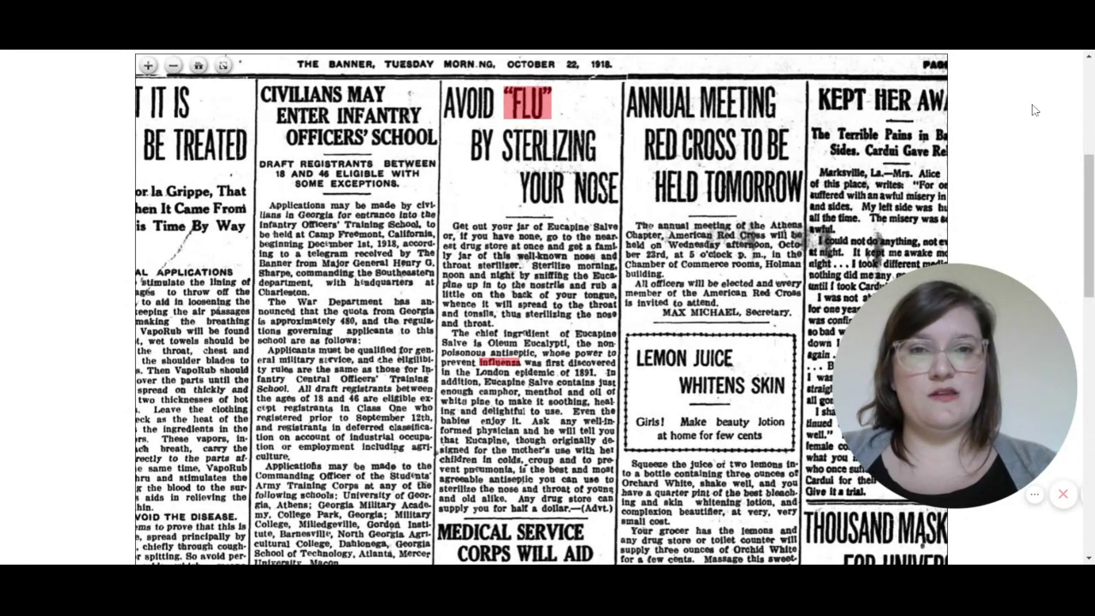
pyautogui.scroll(1, 1035, 110)
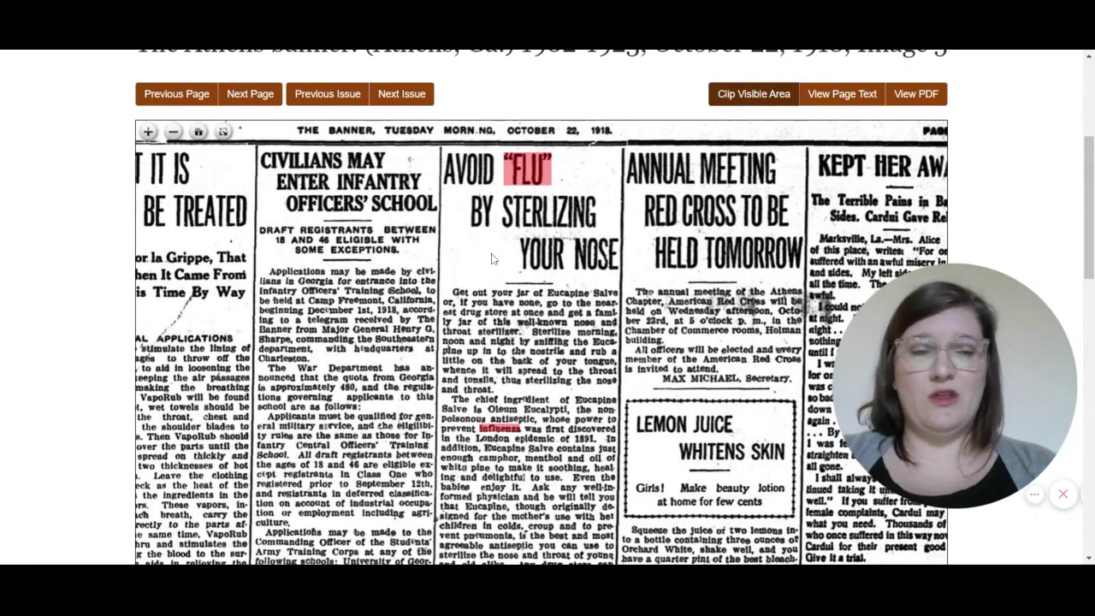
pyautogui.click(742, 99)
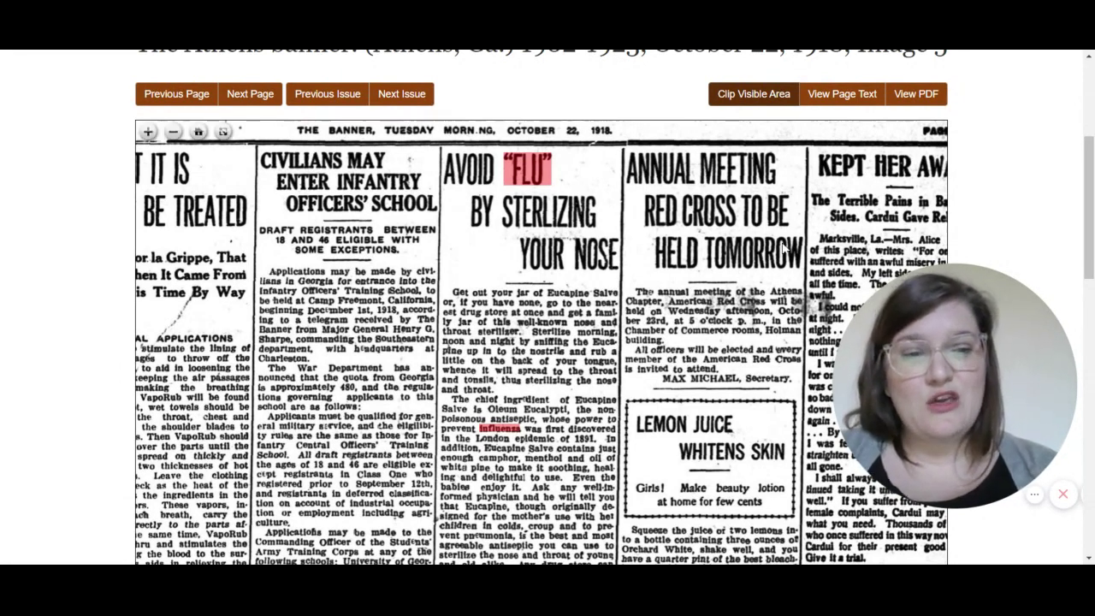
pyautogui.moveTo(928, 319); pyautogui.dragTo(505, 147)
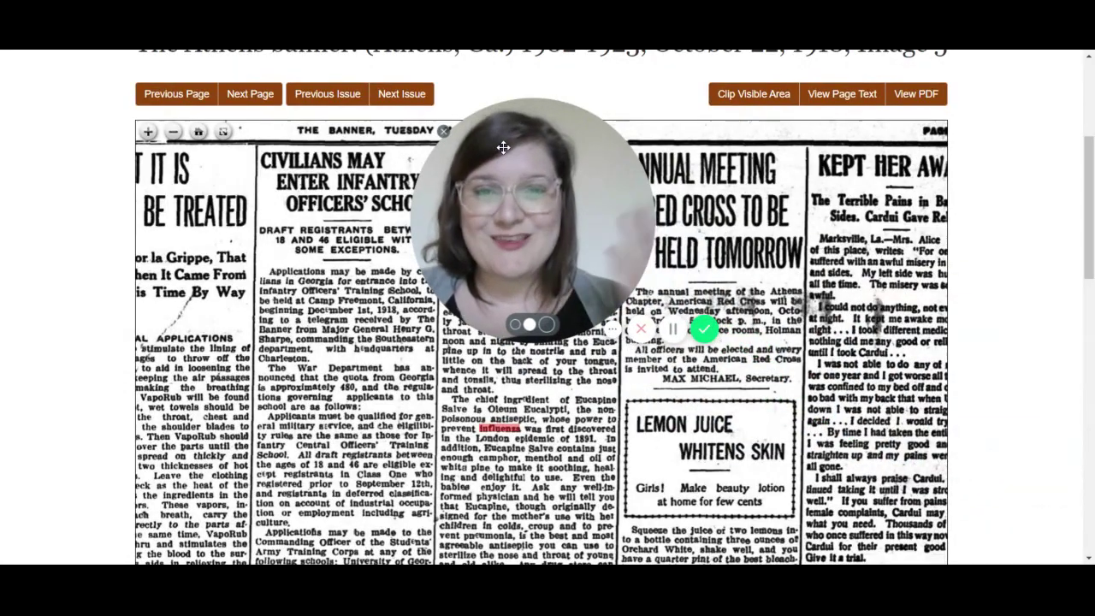